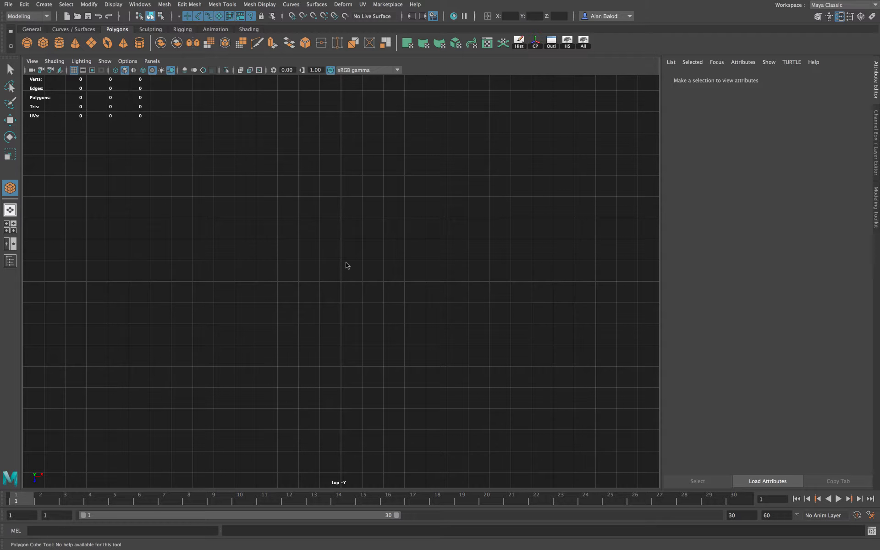
# - Create a polygon cube centred on the origin in the top view and apply Smooth with one division
pyautogui.keyDown('alt'); pyautogui.moveTo(347, 265); pyautogui.dragTo(307, 248, button='middle'); pyautogui.keyUp('alt')
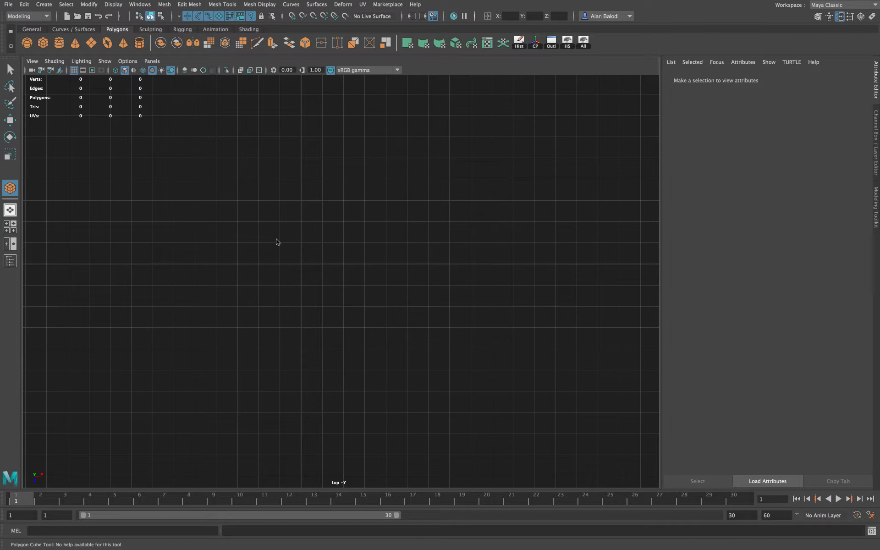
pyautogui.click(44, 42)
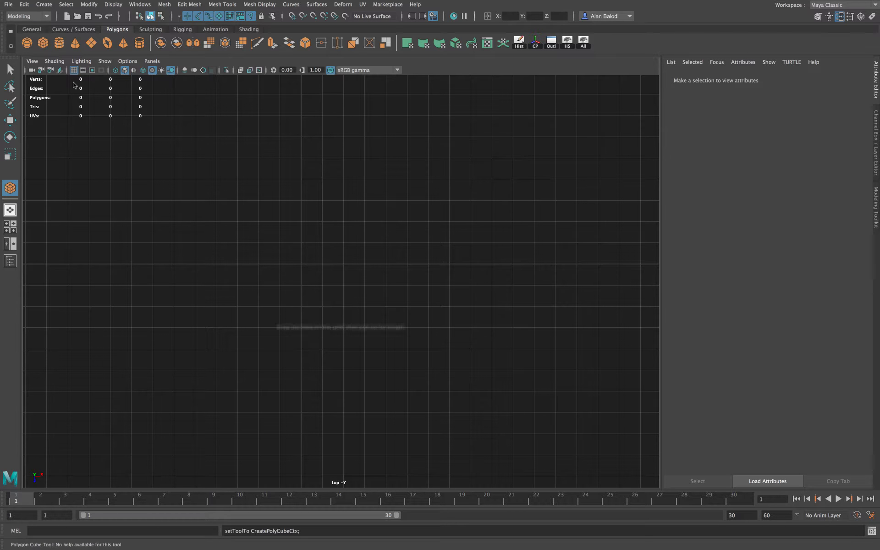
pyautogui.moveTo(303, 266); pyautogui.dragTo(347, 310)
pyautogui.click(164, 5)
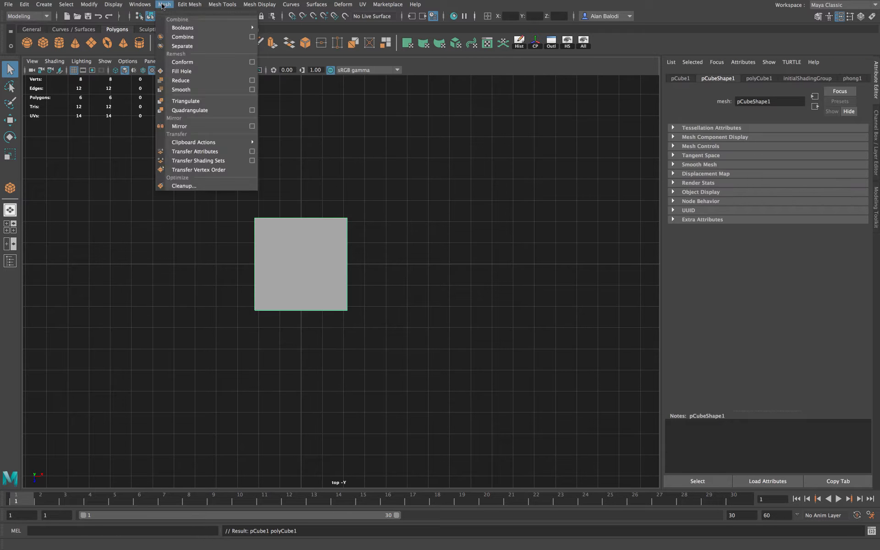
pyautogui.click(193, 90)
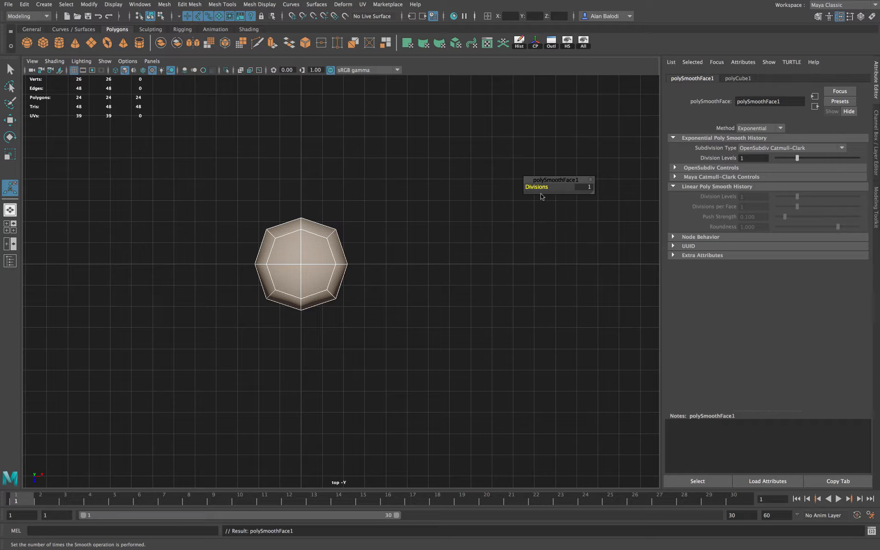
pyautogui.press('q')
pyautogui.click(185, 233)
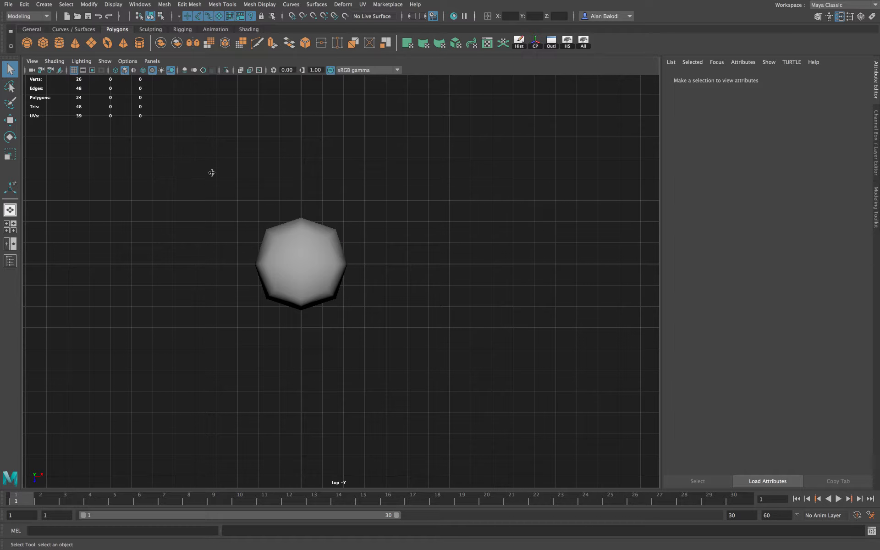
# - Turn on wireframe on shaded so the smoothed cube's edges show in the top view
pyautogui.click(312, 250)
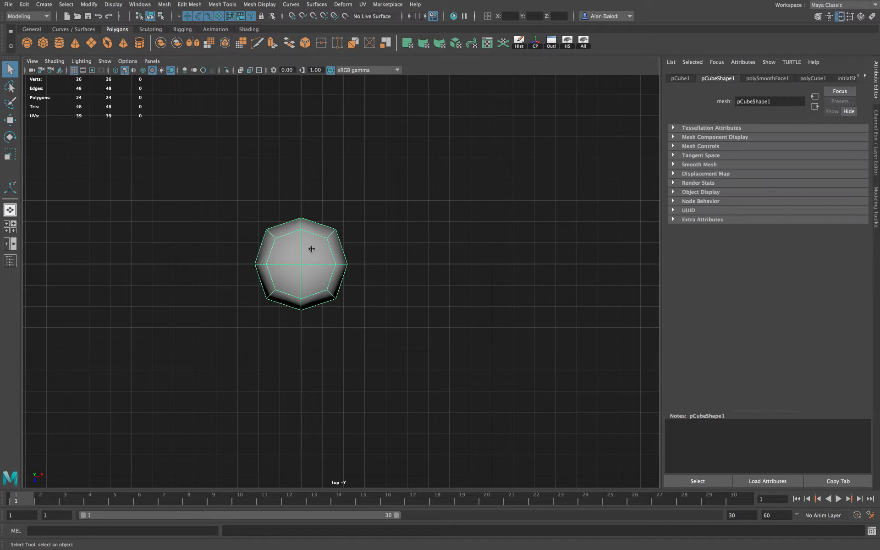
pyautogui.click(143, 70)
pyautogui.click(200, 207)
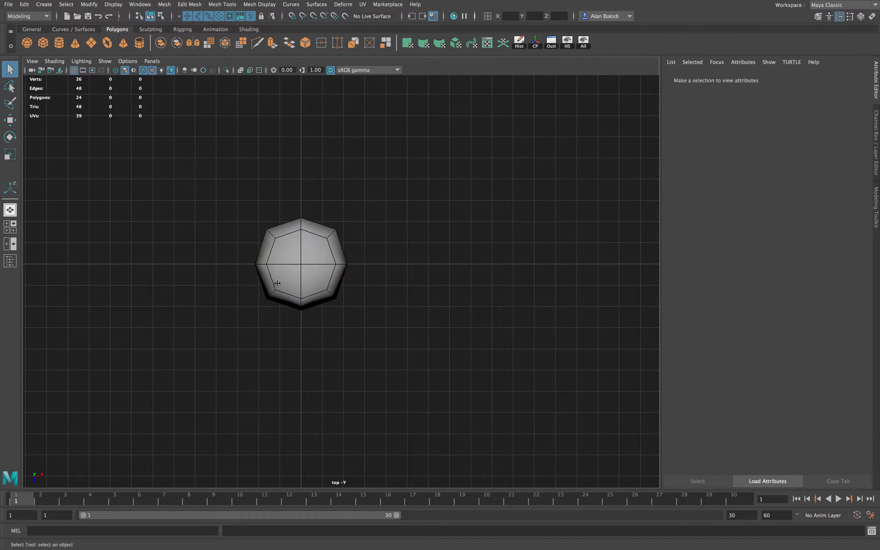
# - Scale the smoothed cube down uniformly to about 0.383
pyautogui.click(283, 248)
pyautogui.press('r')
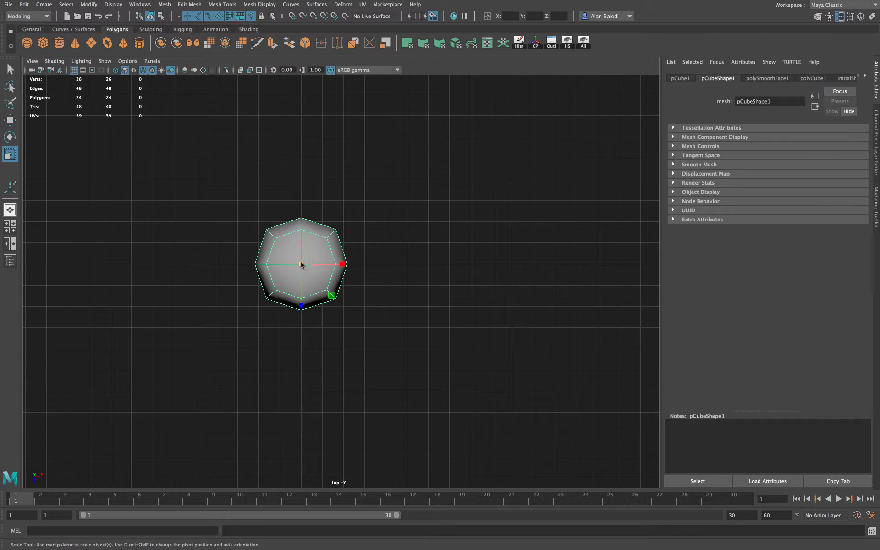
pyautogui.moveTo(301, 264); pyautogui.dragTo(253, 307)
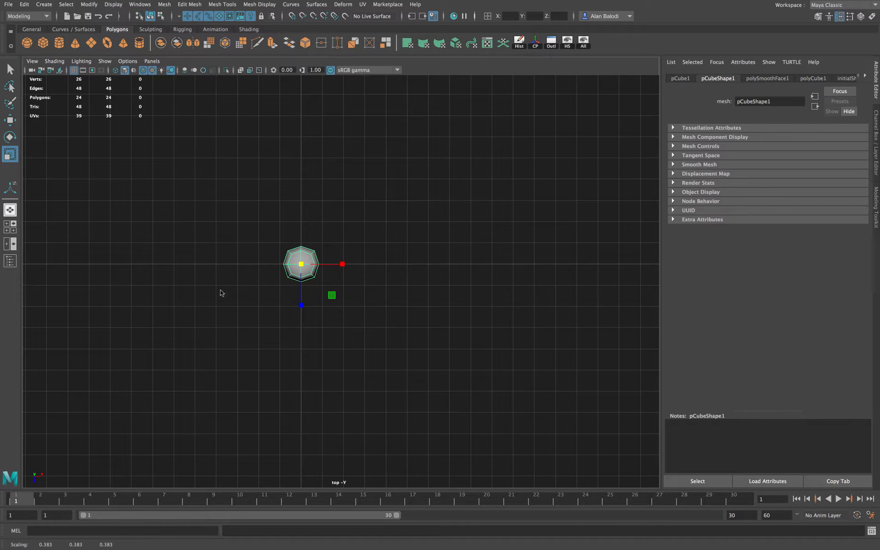
# - Delete all faces in the lower half of the sphere, selecting them in the side view
pyautogui.keyDown('alt'); pyautogui.moveTo(215, 319); pyautogui.dragTo(215, 343, button='right'); pyautogui.keyUp('alt')
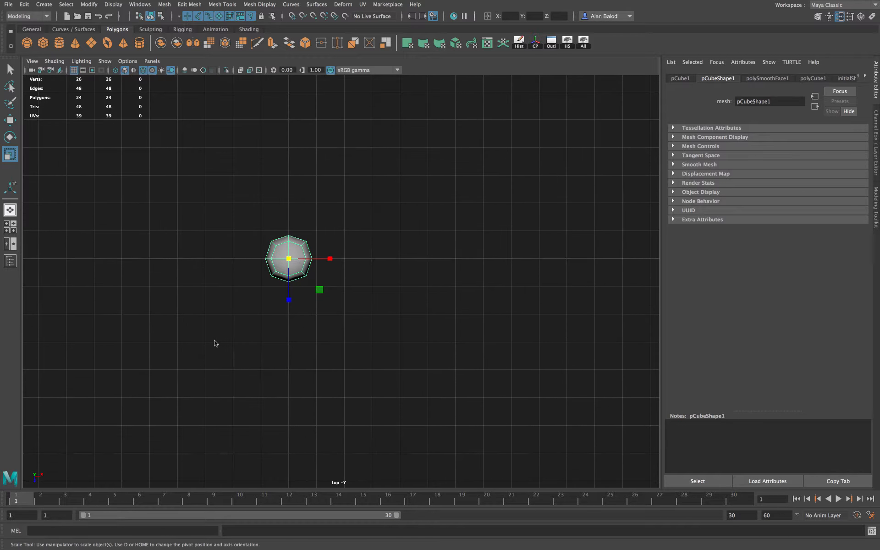
pyautogui.keyDown('alt'); pyautogui.moveTo(169, 320); pyautogui.dragTo(220, 322, button='middle'); pyautogui.keyUp('alt')
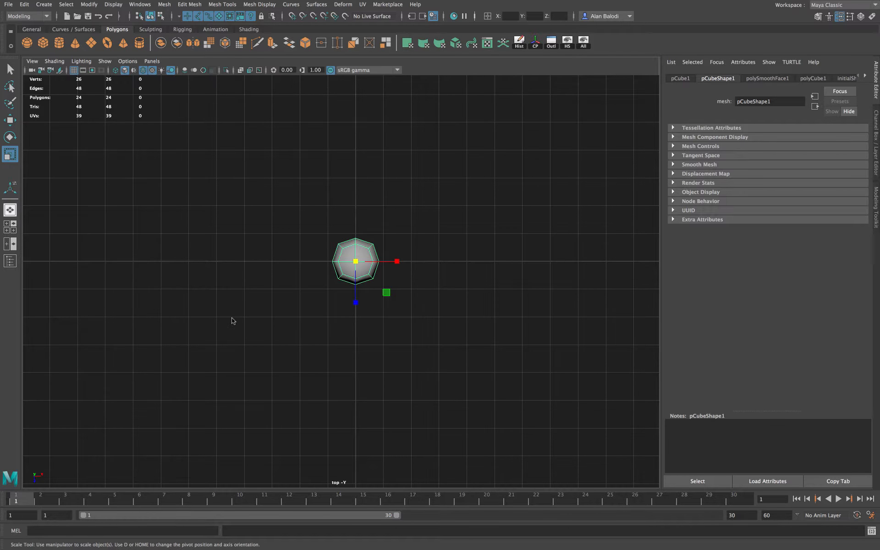
pyautogui.scroll(1, 232, 321)
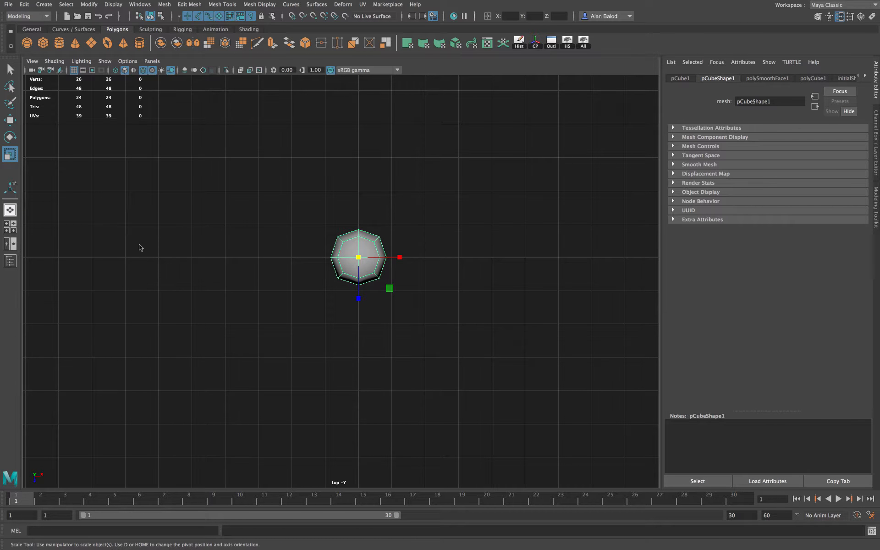
pyautogui.scroll(-4, 271, 318)
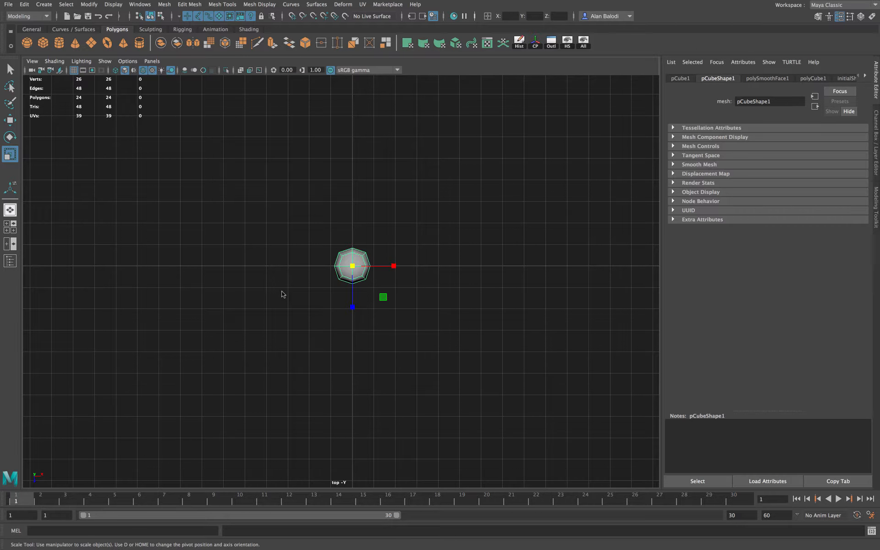
pyautogui.scroll(1, 290, 313)
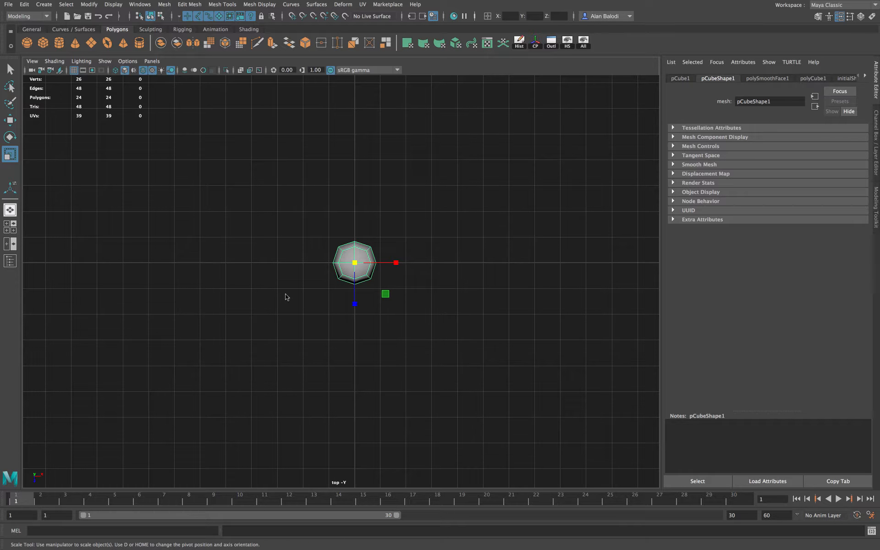
pyautogui.press('space')
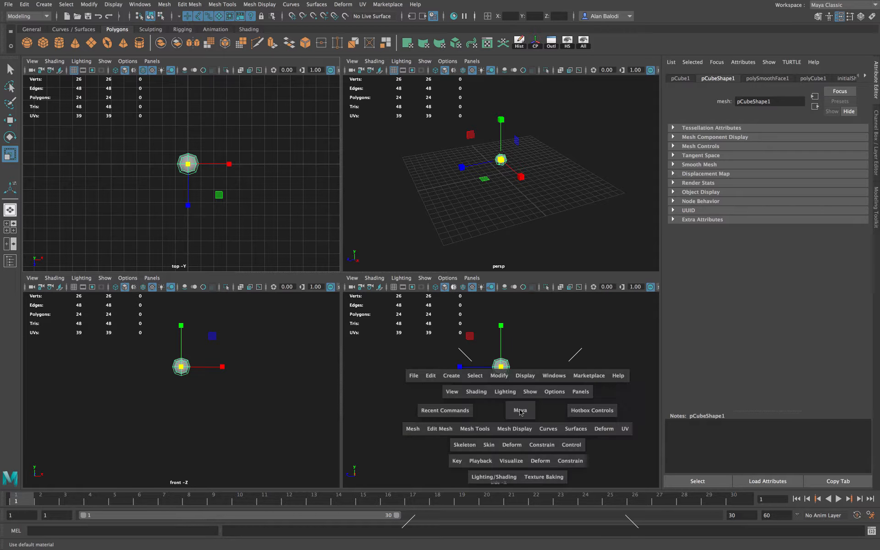
pyautogui.press('space')
pyautogui.scroll(3, 395, 262)
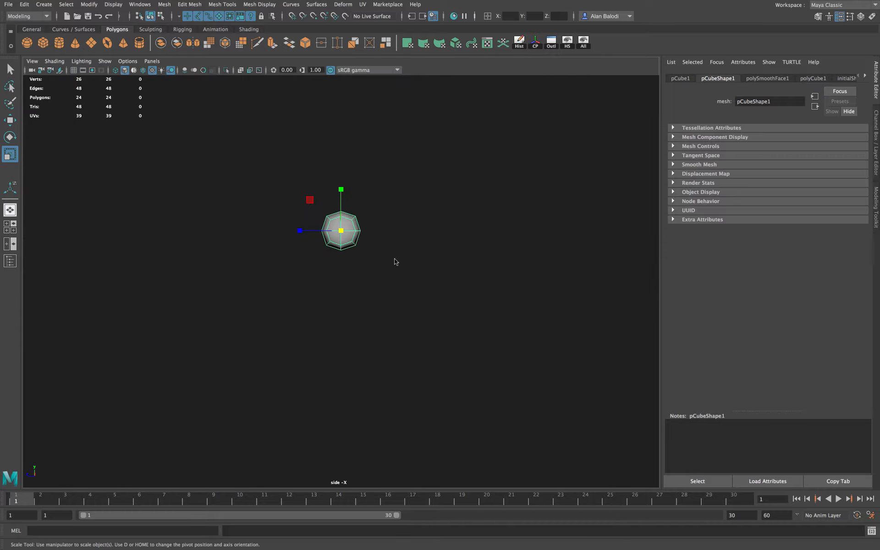
pyautogui.rightClick(342, 237)
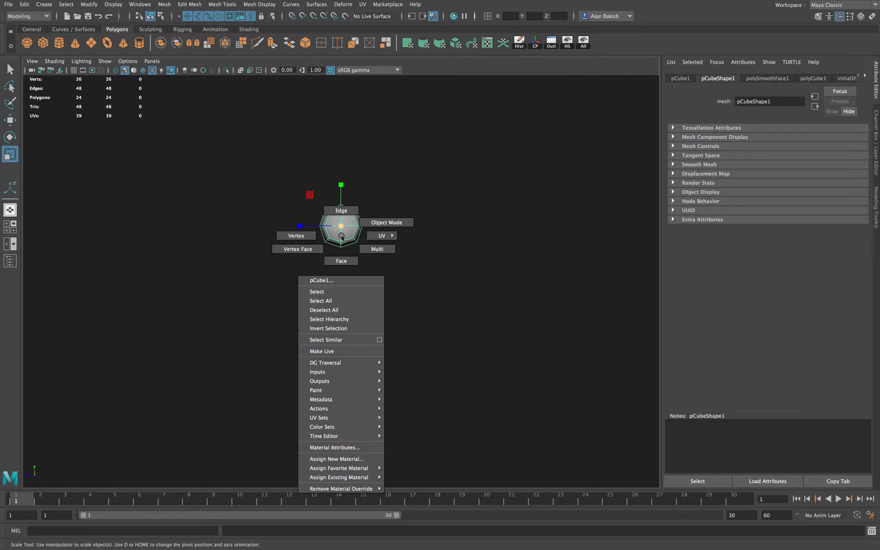
pyautogui.click(341, 264)
pyautogui.moveTo(296, 260); pyautogui.dragTo(381, 230)
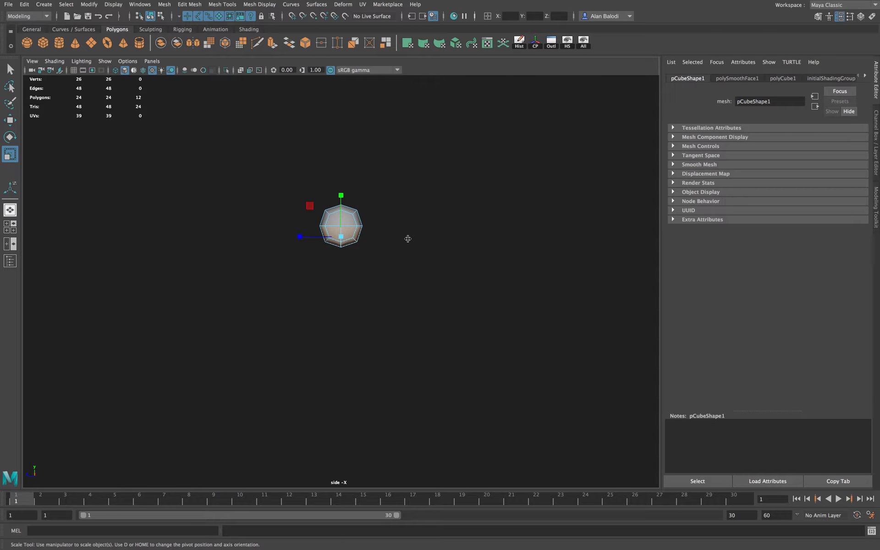
pyautogui.press('Delete')
# - Return to object mode in the top view and move the half-sphere along the X axis to -9
pyautogui.press('space')
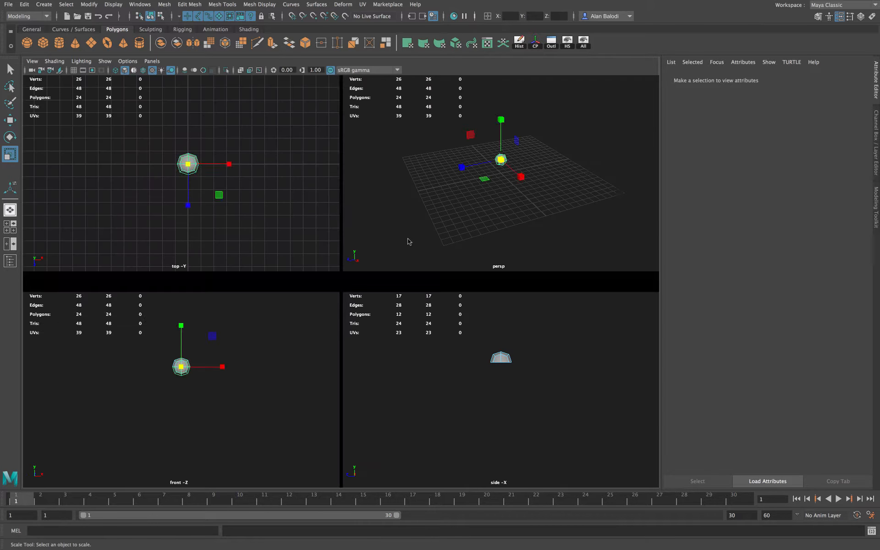
pyautogui.press('space')
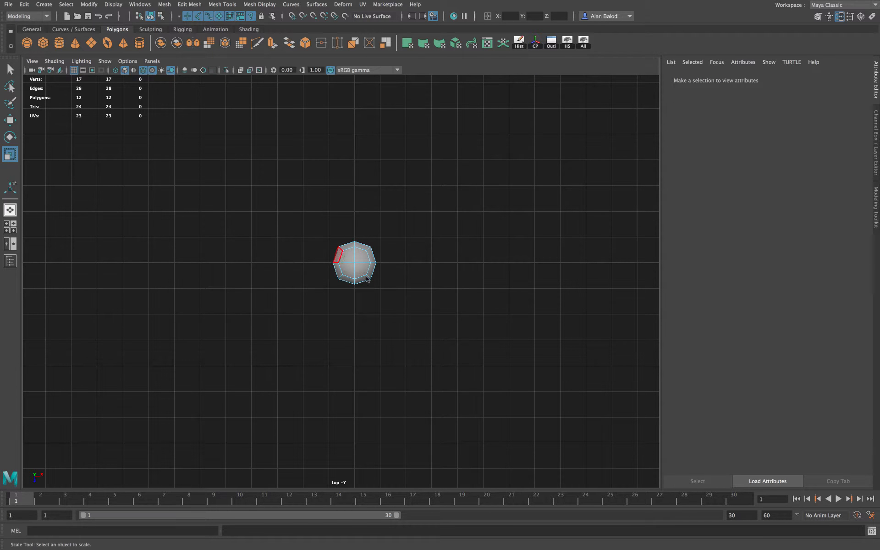
pyautogui.moveTo(365, 262); pyautogui.dragTo(428, 246, button='right')
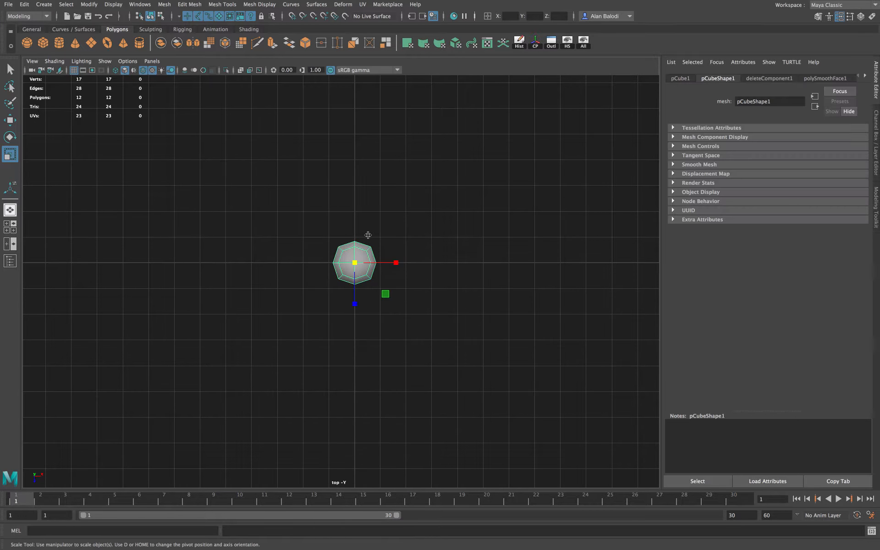
pyautogui.click(10, 120)
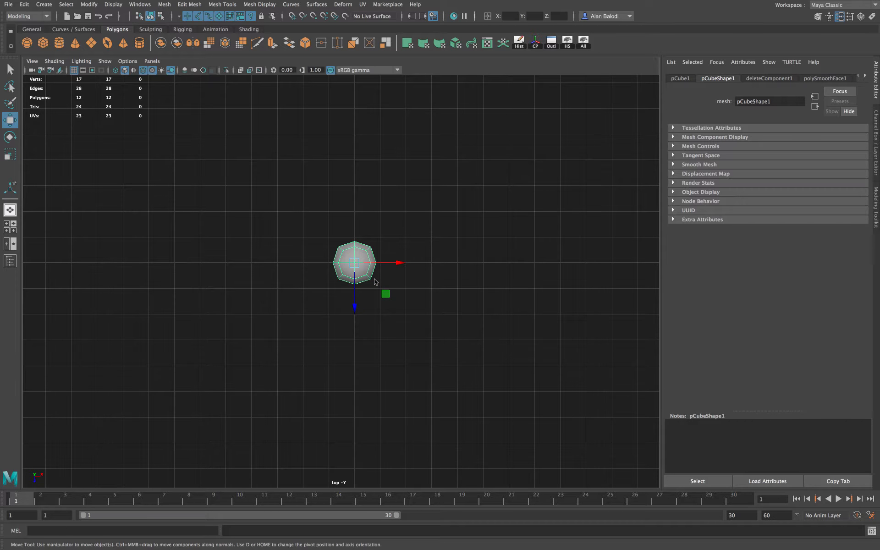
pyautogui.moveTo(354, 264); pyautogui.dragTo(126, 260)
pyautogui.press('x')
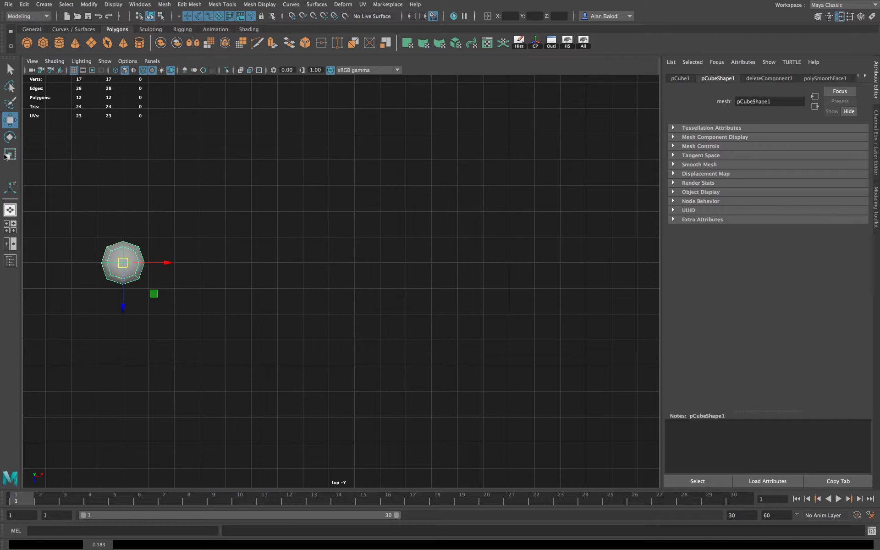
# - Scale the half-sphere down uniformly to about 0.288 and snap it to the grid at X -9
pyautogui.press('r')
pyautogui.moveTo(121, 262)
pyautogui.mouseDown()
pyautogui.moveTo(104, 278)
pyautogui.moveTo(111, 274)
pyautogui.mouseUp()
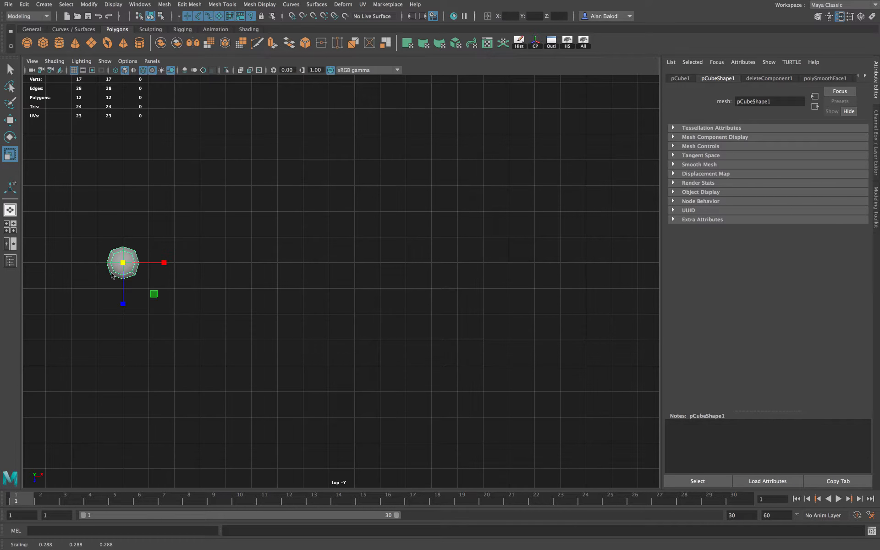
pyautogui.click(10, 120)
pyautogui.press('x')
pyautogui.moveTo(123, 262); pyautogui.dragTo(121, 264)
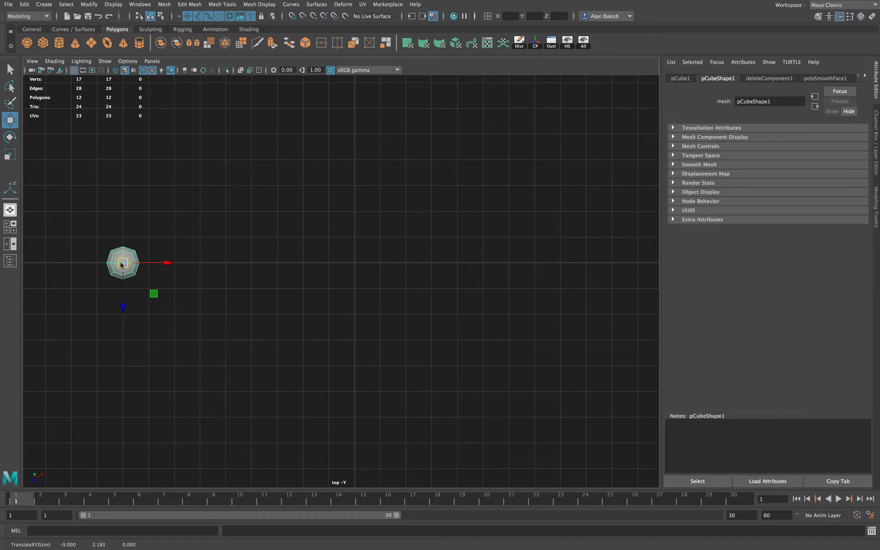
# - Duplicate the half-sphere and snap the copy to the grid at X -7
pyautogui.hotkey('ctrl', 'd')
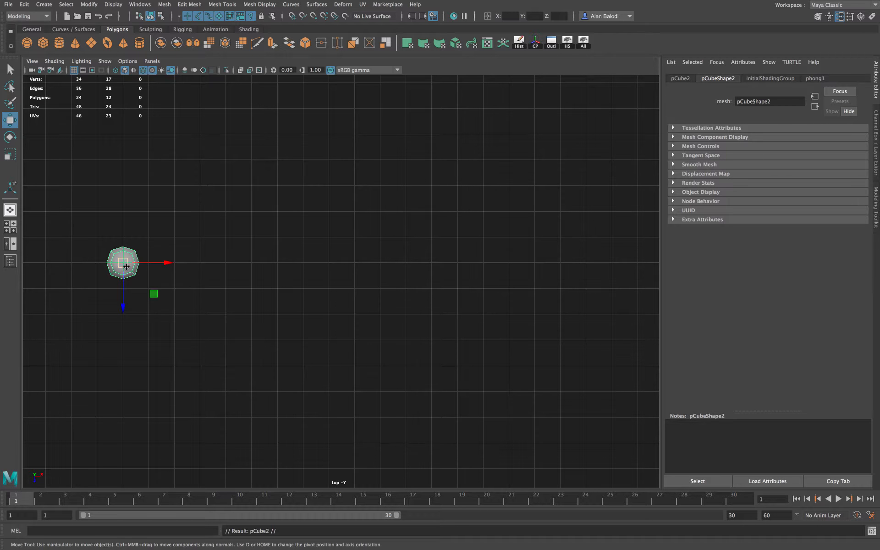
pyautogui.press('x')
pyautogui.moveTo(124, 264); pyautogui.dragTo(169, 264)
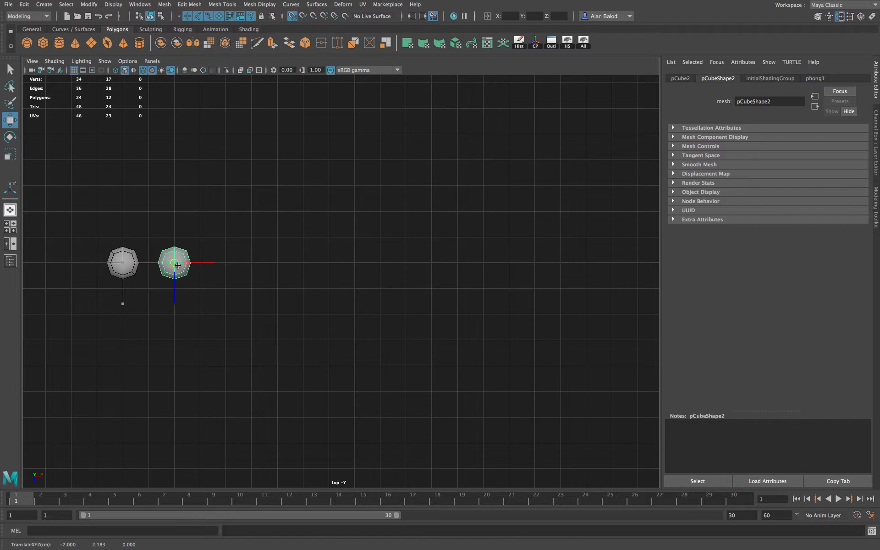
pyautogui.moveTo(177, 266); pyautogui.dragTo(176, 265)
# - Add eight more half-sphere copies along the X axis, spaced 2 units apart, up to X 9
pyautogui.hotkey('ctrl', 'd')
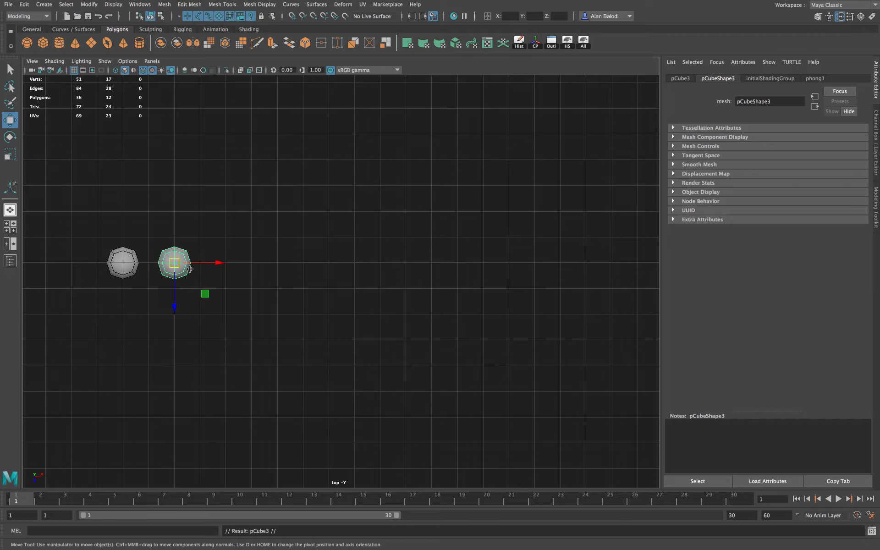
pyautogui.moveTo(175, 262); pyautogui.dragTo(580, 266)
pyautogui.hotkey('ctrl', 'd')
pyautogui.hotkey('ctrl', 'd')
pyautogui.hotkey('ctrl', 'd')
pyautogui.hotkey('ctrl', 'd')
pyautogui.hotkey('ctrl', 'd')
pyautogui.hotkey('ctrl', 'd')
pyautogui.hotkey('ctrl', 'd')
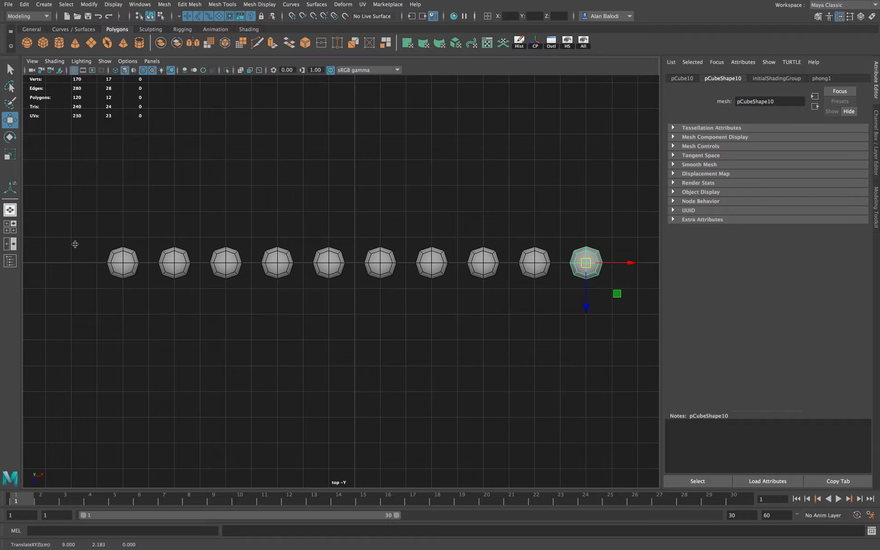
# - Duplicate the half-sphere at X -9 and snap the copy to X -11
pyautogui.click(120, 268)
pyautogui.hotkey('ctrl', 'd')
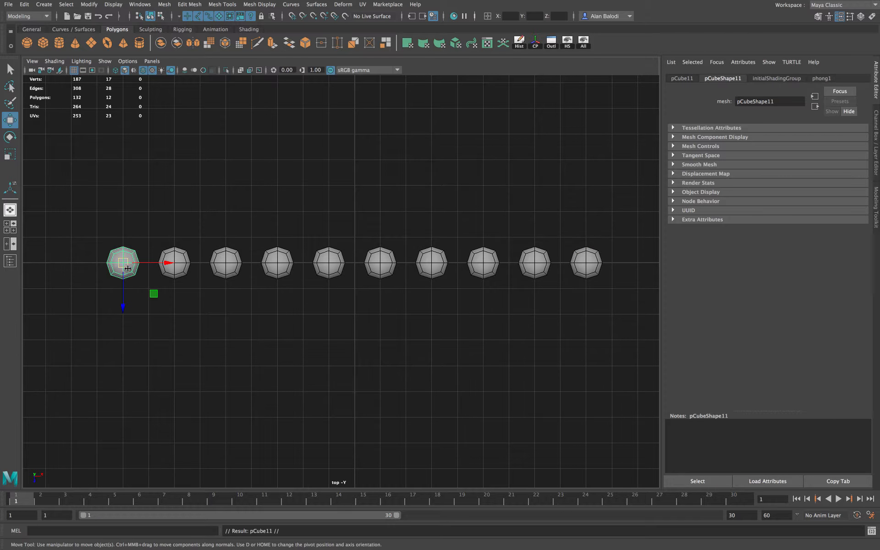
pyautogui.moveTo(124, 268); pyautogui.dragTo(69, 265)
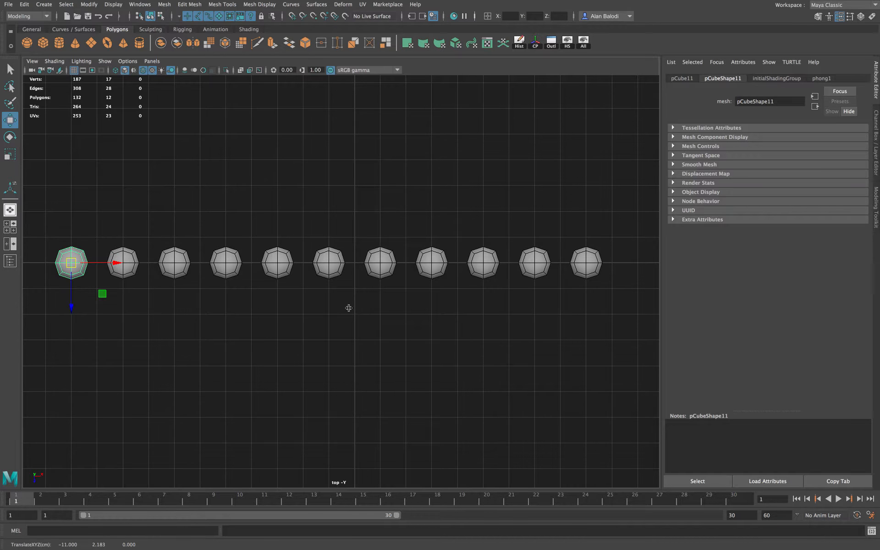
# - Duplicate the half-sphere at X 9 and snap the copy to X 11
pyautogui.press('a')
pyautogui.click(567, 269)
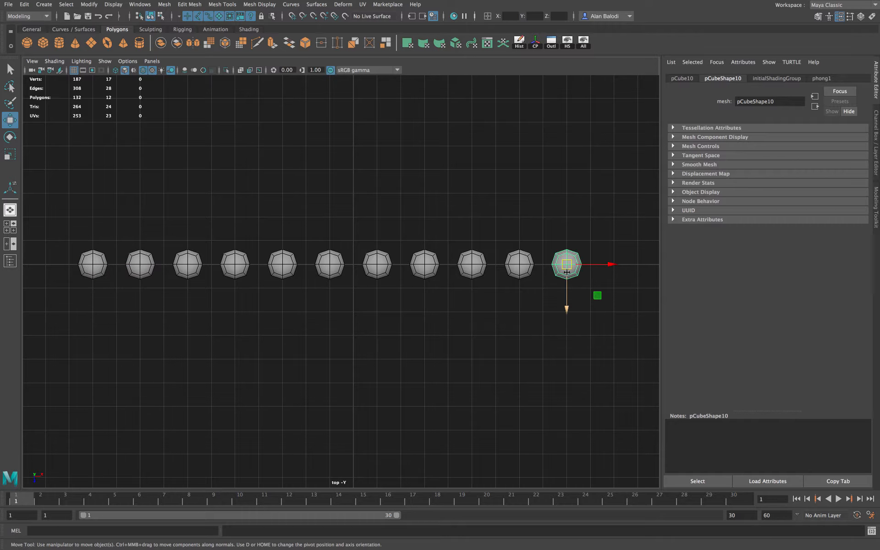
pyautogui.hotkey('ctrl', 'd')
pyautogui.moveTo(566, 270); pyautogui.dragTo(617, 264)
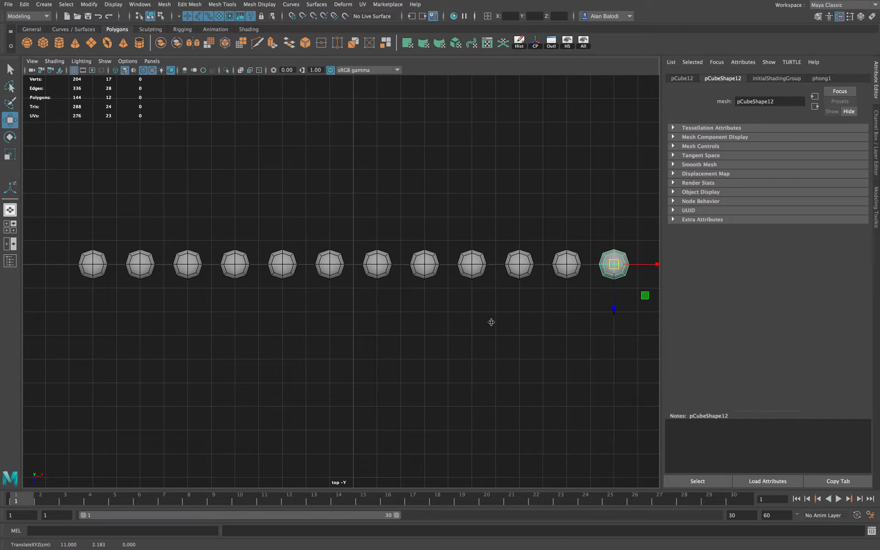
# - Draw a thin polygon cube spanning the whole row of half-spheres, about 24 wide, 2 deep and 0.27 high
pyautogui.keyDown('alt'); pyautogui.moveTo(485, 328); pyautogui.dragTo(461, 313, button='middle'); pyautogui.keyUp('alt')
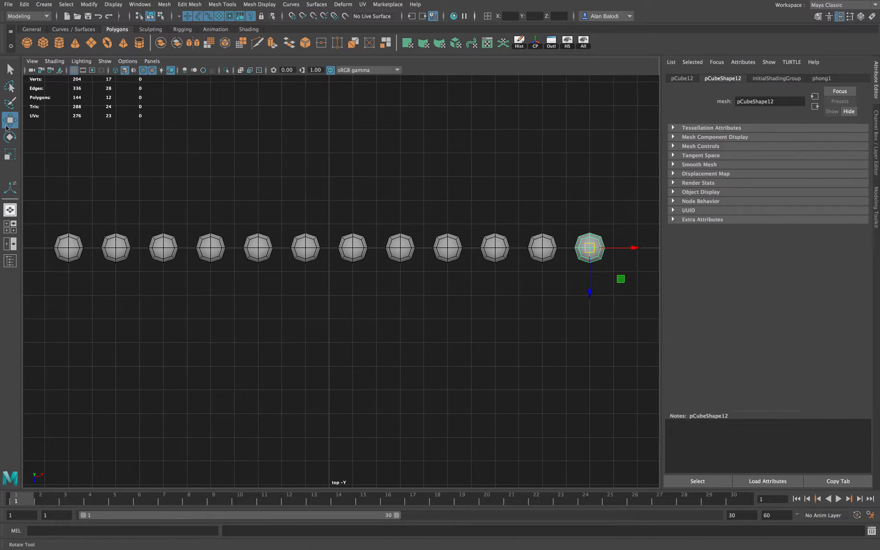
pyautogui.press('q')
pyautogui.click(43, 44)
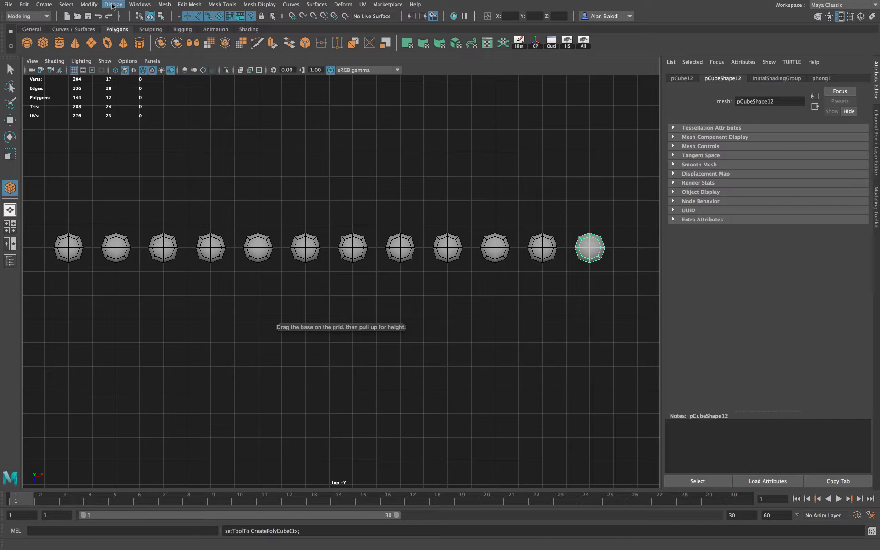
pyautogui.click(98, 6)
pyautogui.moveTo(44, 5)
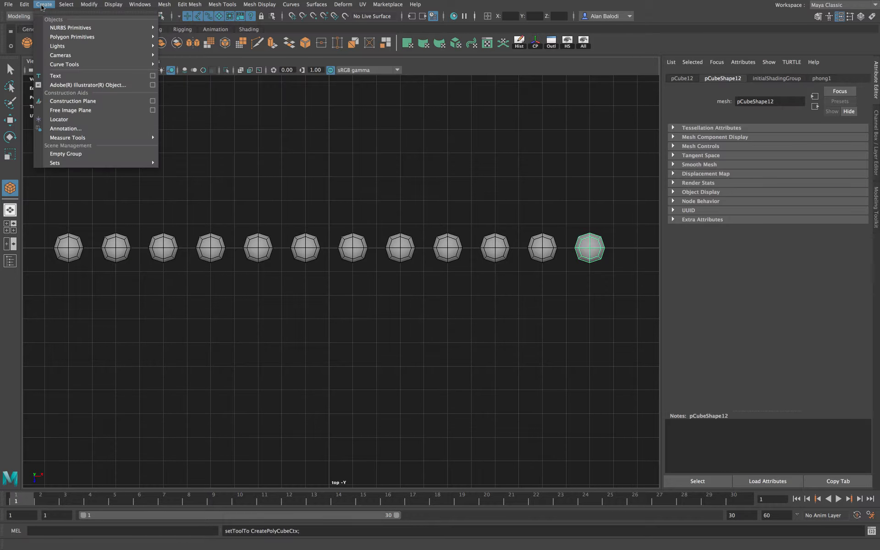
pyautogui.moveTo(47, 39)
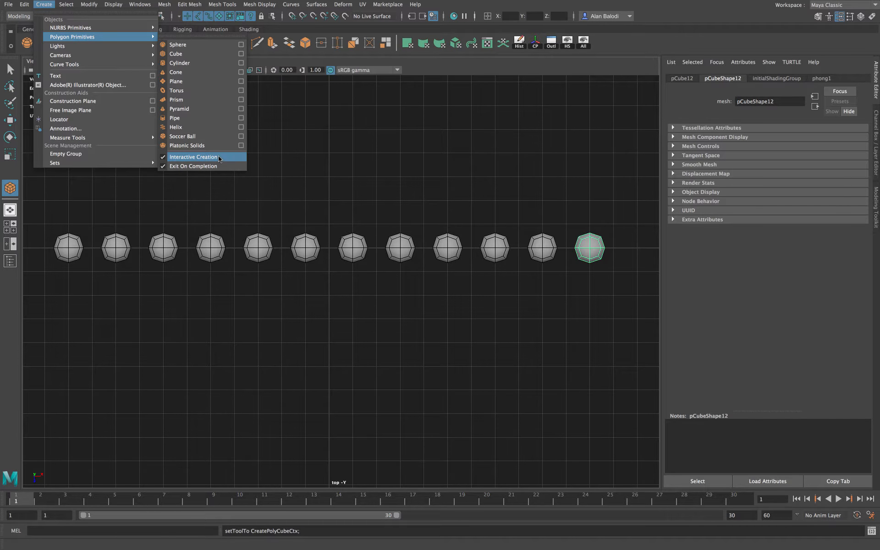
pyautogui.click(757, 15)
pyautogui.click(47, 42)
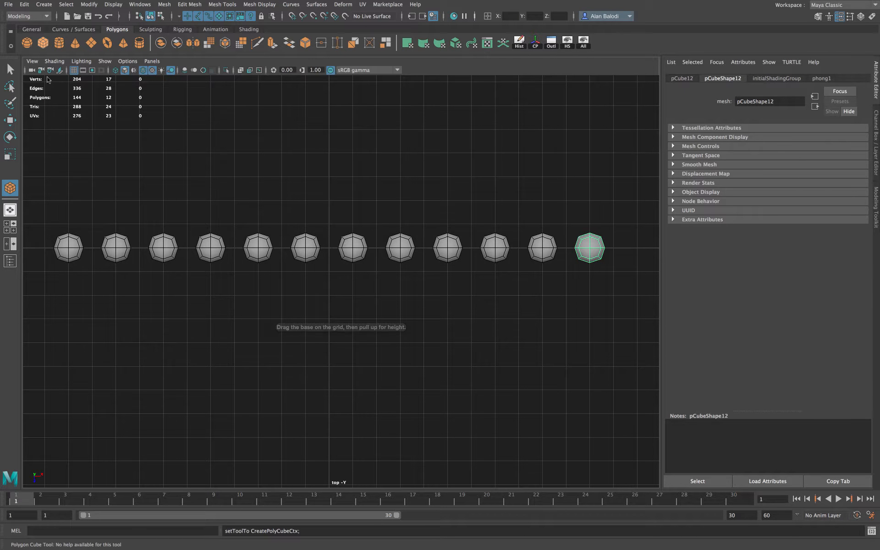
pyautogui.moveTo(45, 227); pyautogui.dragTo(612, 265)
# - Raise the slab to the undersides of the half-spheres and turn on wireframe on shaded in the perspective view
pyautogui.press('space')
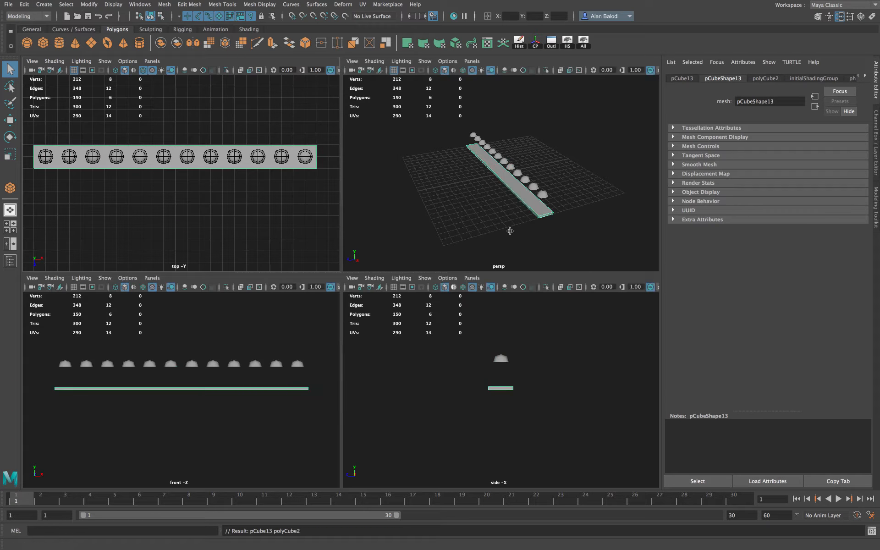
pyautogui.press('space')
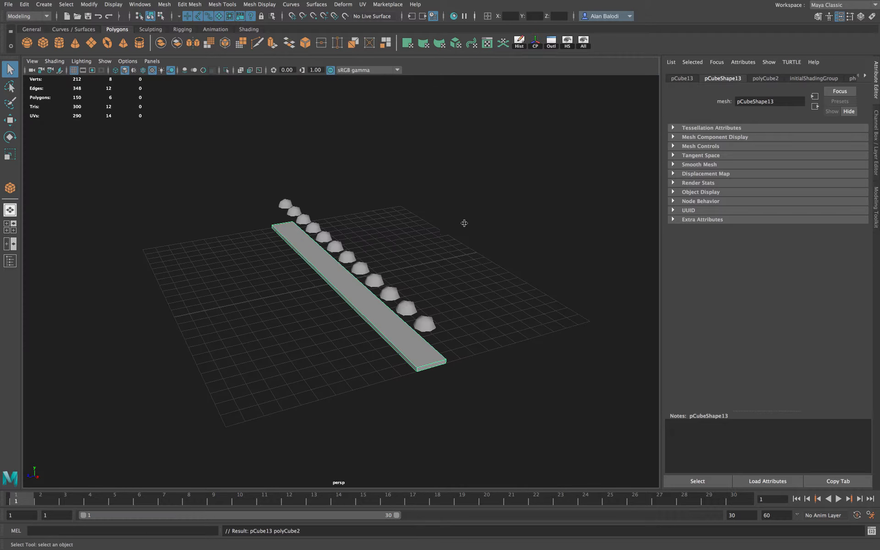
pyautogui.keyDown('alt'); pyautogui.moveTo(484, 287); pyautogui.dragTo(575, 290); pyautogui.keyUp('alt')
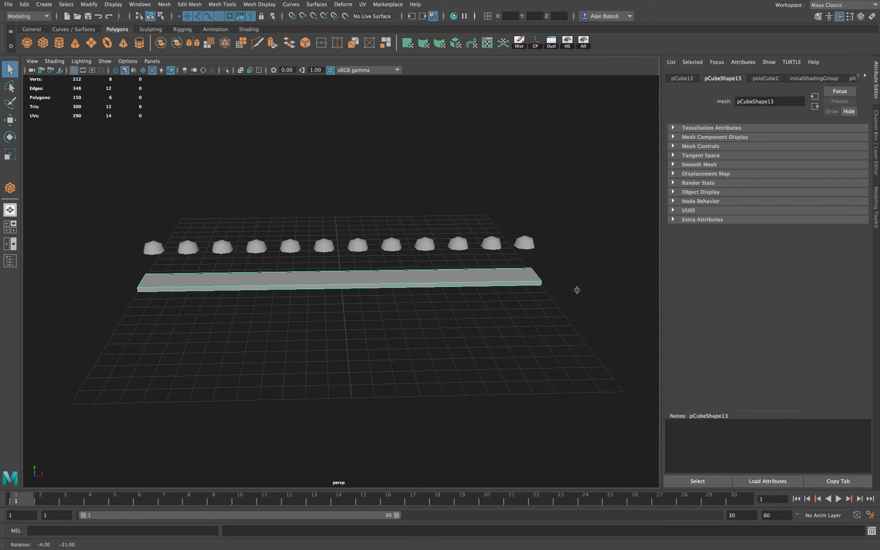
pyautogui.click(9, 121)
pyautogui.moveTo(342, 238); pyautogui.dragTo(315, 335)
pyautogui.moveTo(307, 330)
pyautogui.keyDown('alt'); pyautogui.mouseDown()
pyautogui.moveTo(314, 271)
pyautogui.moveTo(307, 316)
pyautogui.moveTo(295, 319)
pyautogui.mouseUp(); pyautogui.keyUp('alt')
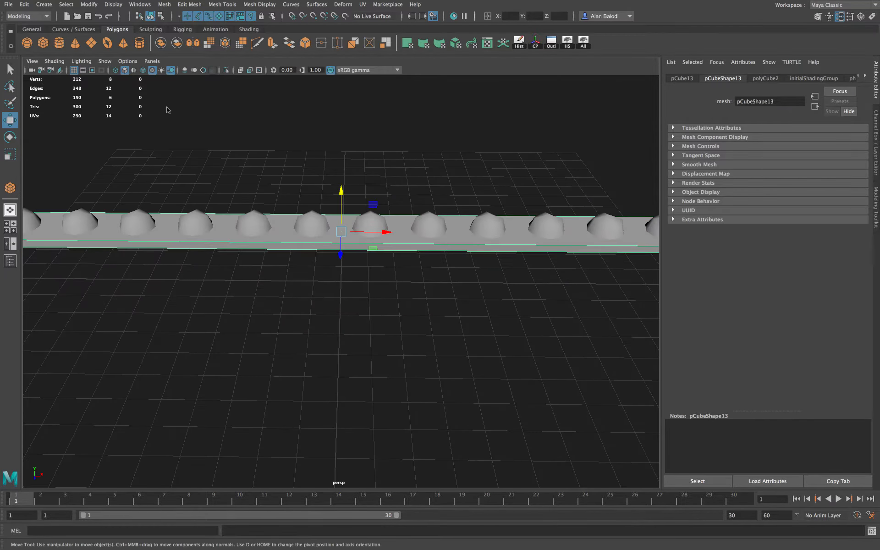
pyautogui.click(143, 70)
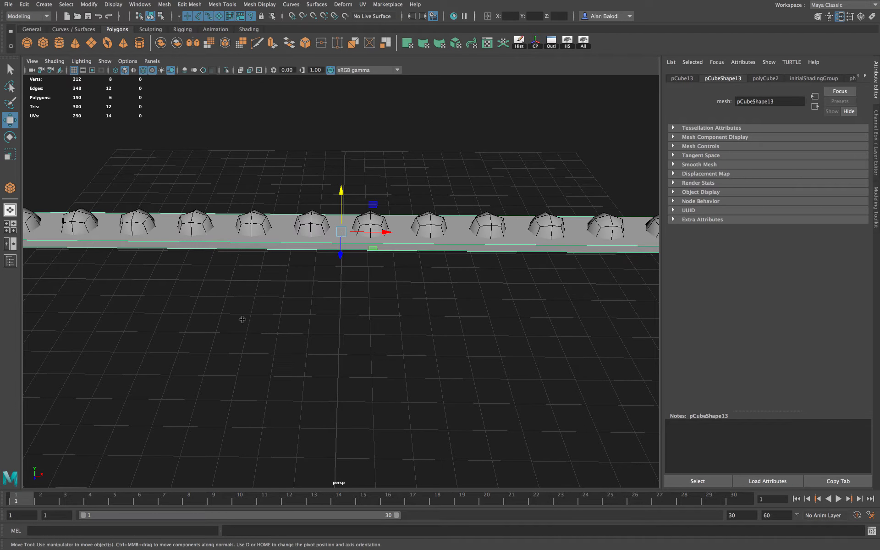
pyautogui.moveTo(241, 318)
pyautogui.keyDown('alt'); pyautogui.mouseDown()
pyautogui.moveTo(279, 348)
pyautogui.moveTo(281, 361)
pyautogui.moveTo(282, 339)
pyautogui.moveTo(348, 310)
pyautogui.moveTo(315, 314)
pyautogui.moveTo(282, 335)
pyautogui.mouseUp(); pyautogui.keyUp('alt')
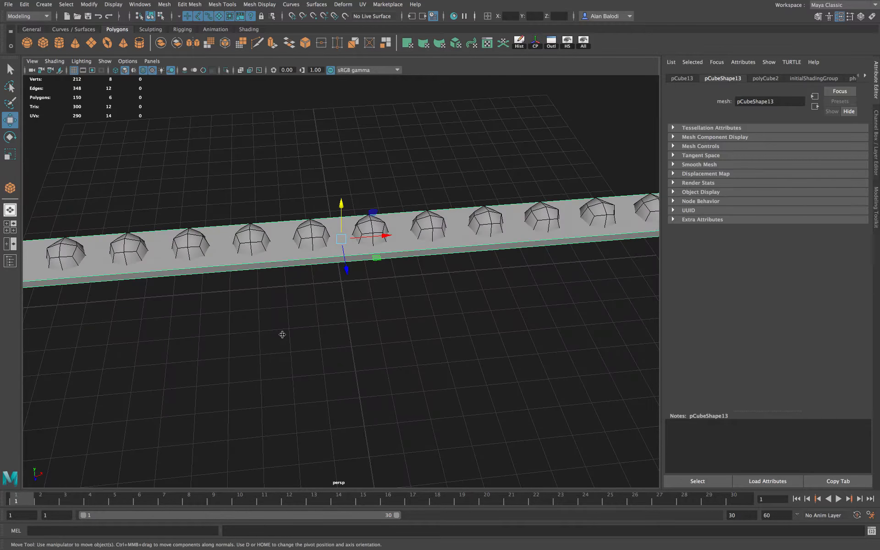
# - Set the slab's width subdivisions to 12 so that each half-sphere has its own segment
pyautogui.press('space')
pyautogui.press('space')
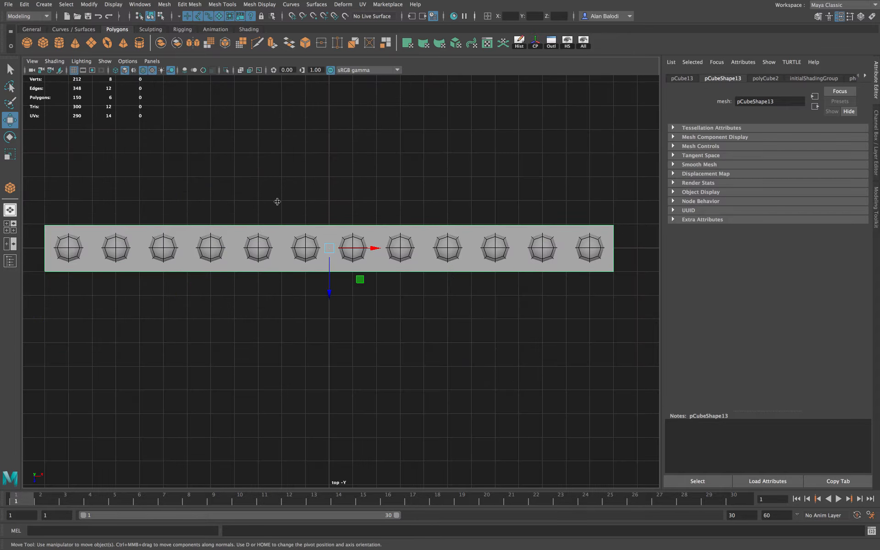
pyautogui.click(10, 70)
pyautogui.moveTo(600, 211); pyautogui.dragTo(626, 233)
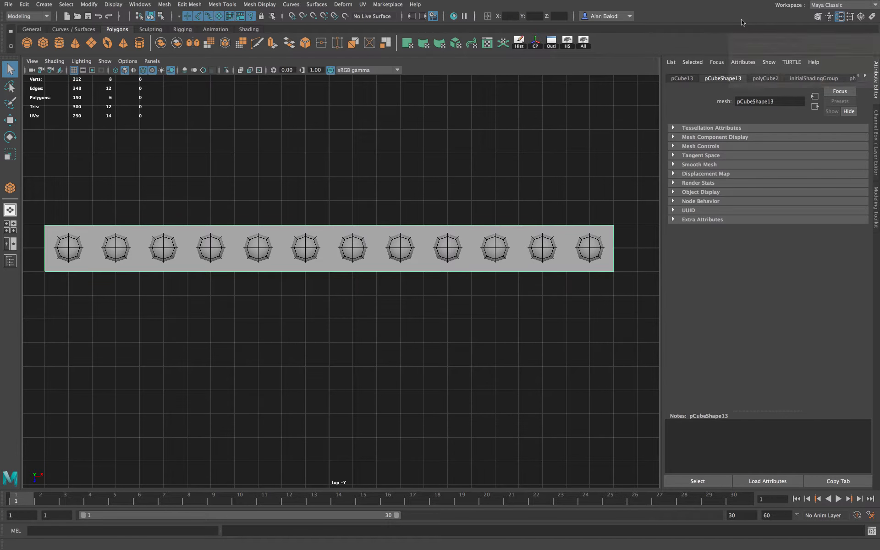
pyautogui.click(766, 78)
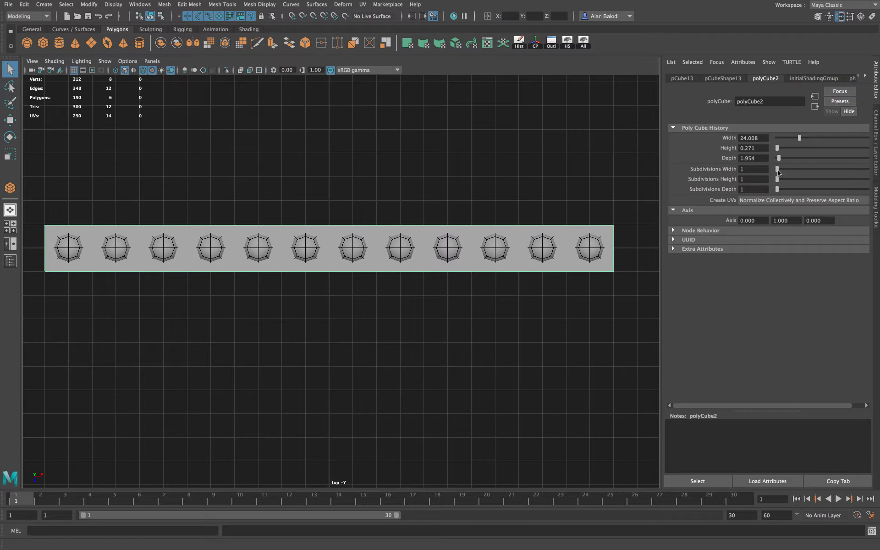
pyautogui.moveTo(778, 172); pyautogui.dragTo(798, 172)
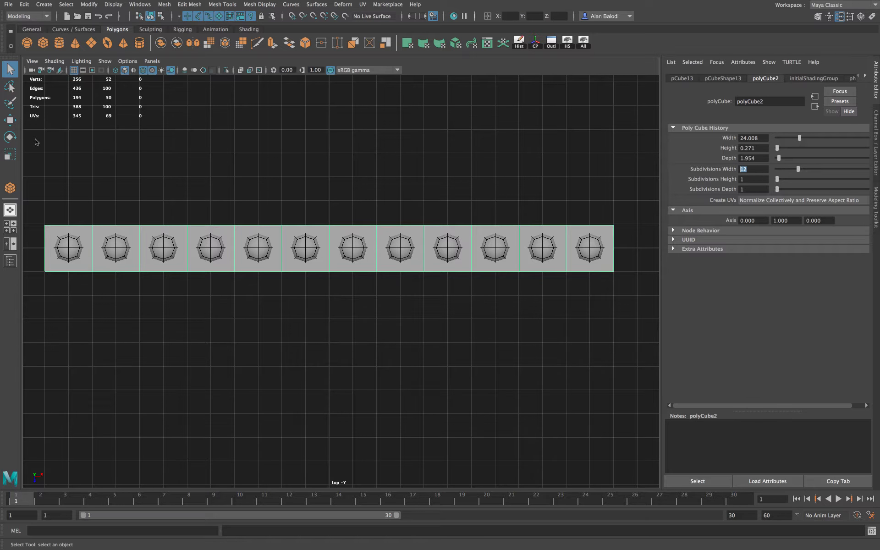
pyautogui.click(95, 200)
# - Fine-tune the slab's height in the perspective view so its top meets the flat bottoms of the half-spheres
pyautogui.press('space')
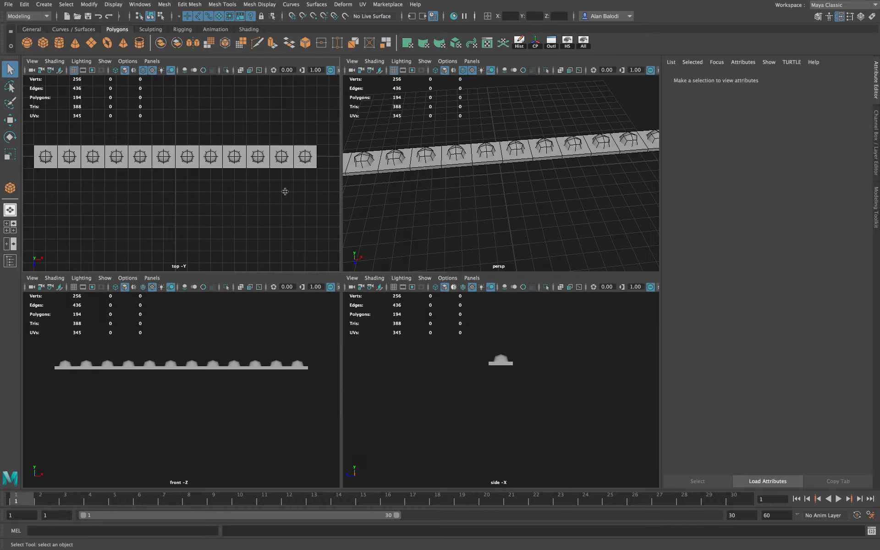
pyautogui.press('space')
pyautogui.scroll(-3, 479, 343)
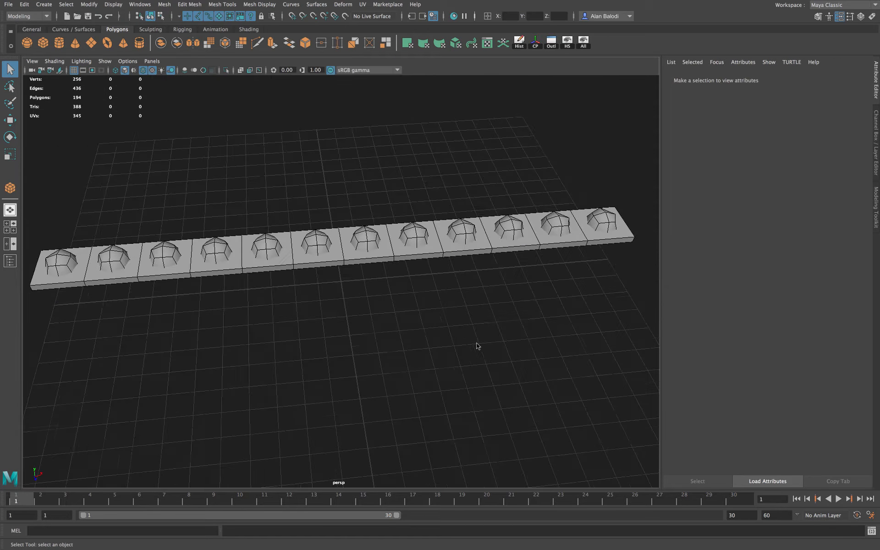
pyautogui.keyDown('alt'); pyautogui.moveTo(417, 357); pyautogui.dragTo(374, 270); pyautogui.keyUp('alt')
pyautogui.click(349, 240)
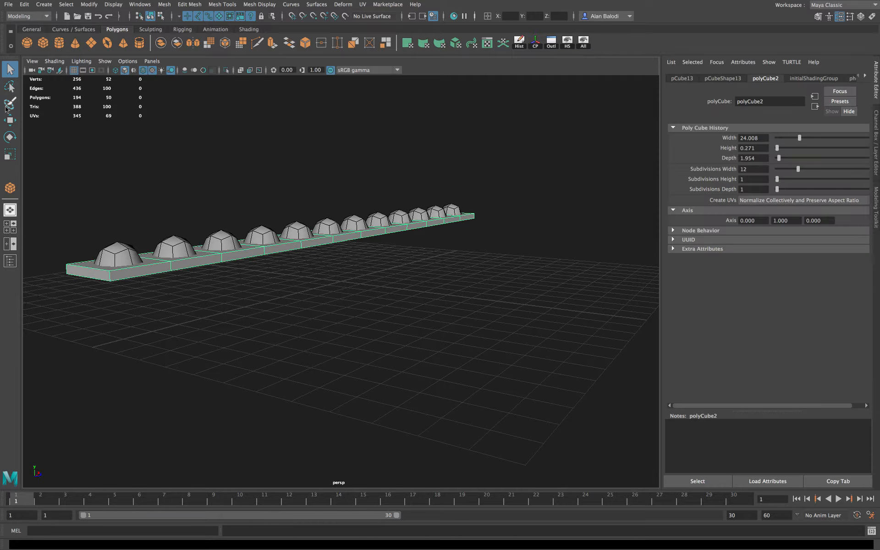
pyautogui.click(10, 120)
pyautogui.moveTo(349, 192); pyautogui.dragTo(295, 195)
pyautogui.click(320, 183)
# - Select the slab with all twelve half-spheres and combine them into one mesh
pyautogui.scroll(-3, 295, 196)
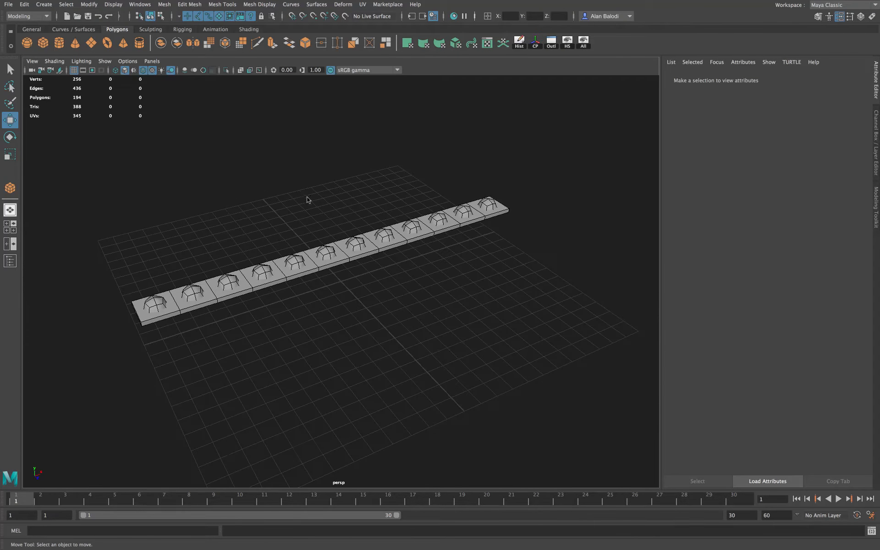
pyautogui.press('q')
pyautogui.moveTo(86, 168); pyautogui.dragTo(564, 357)
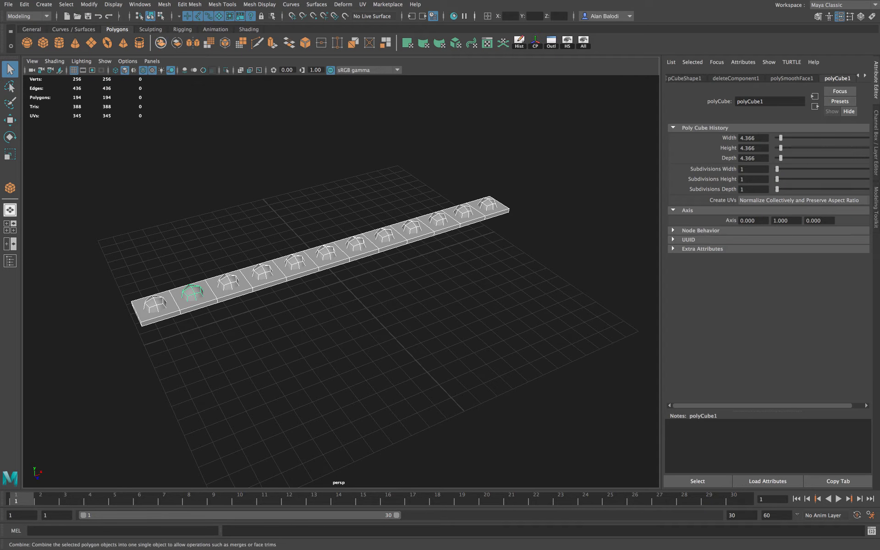
pyautogui.click(160, 43)
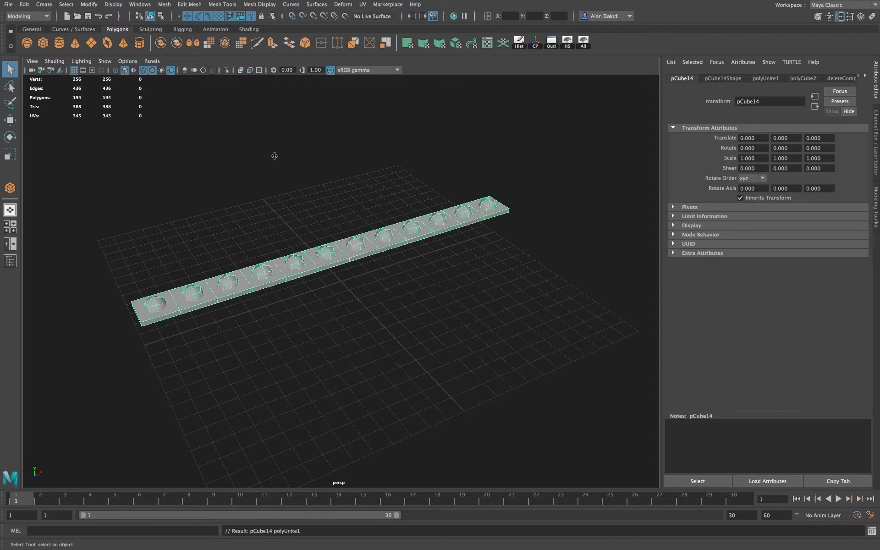
# - Center the pivot of the combined mesh
pyautogui.keyDown('alt'); pyautogui.moveTo(275, 153); pyautogui.dragTo(294, 161); pyautogui.keyUp('alt')
pyautogui.keyDown('alt'); pyautogui.moveTo(330, 259); pyautogui.dragTo(238, 196); pyautogui.keyUp('alt')
pyautogui.click(93, 6)
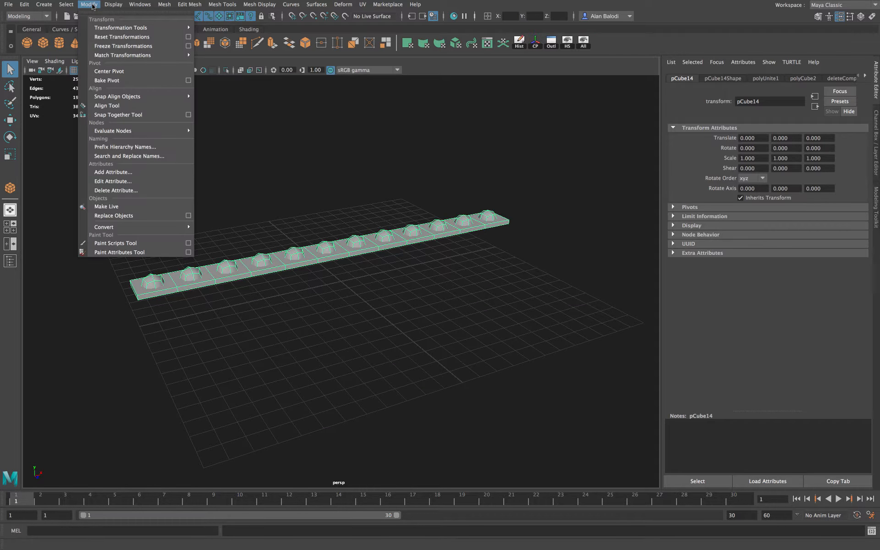
pyautogui.click(108, 71)
# - Move the combined mesh's pivot straight down to the underside of the slab in the front view
pyautogui.keyDown('alt'); pyautogui.moveTo(279, 173); pyautogui.dragTo(422, 298); pyautogui.keyUp('alt')
pyautogui.click(10, 121)
pyautogui.press('space')
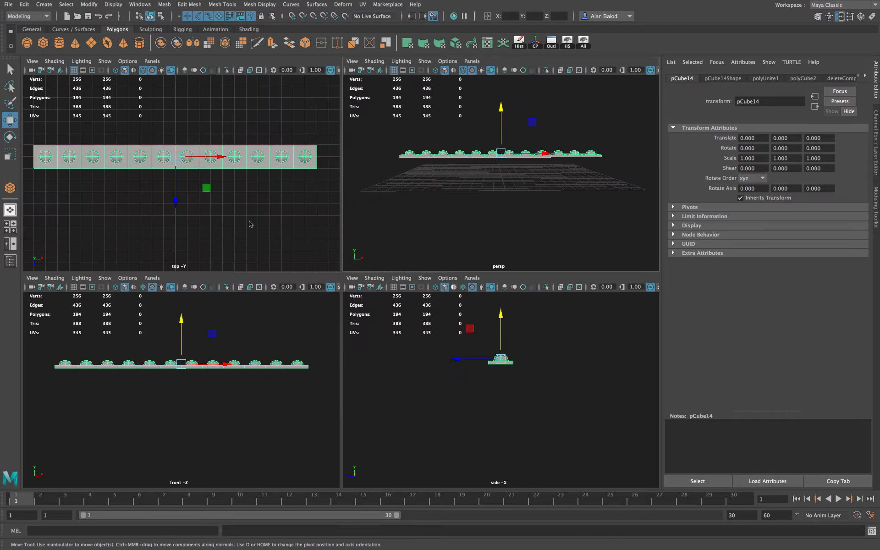
pyautogui.press('space')
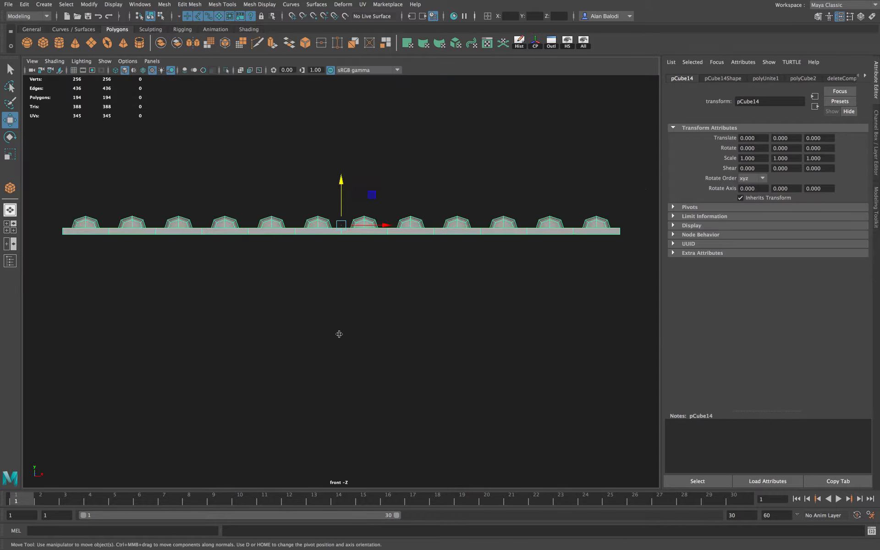
pyautogui.scroll(6, 377, 366)
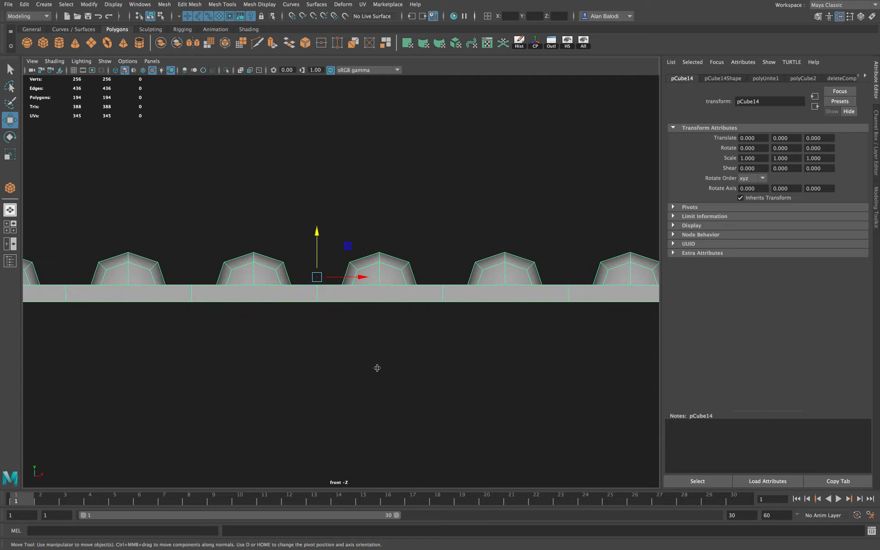
pyautogui.press('d')
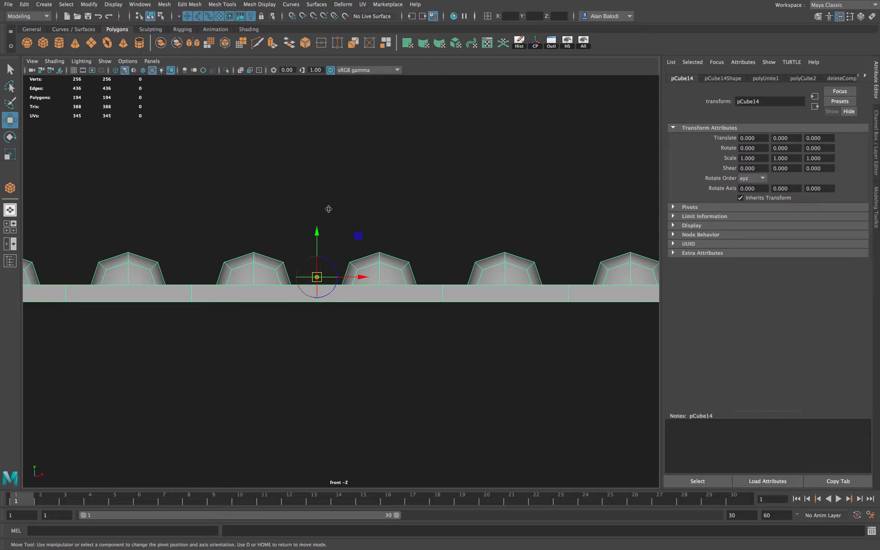
pyautogui.moveTo(317, 230); pyautogui.dragTo(317, 255)
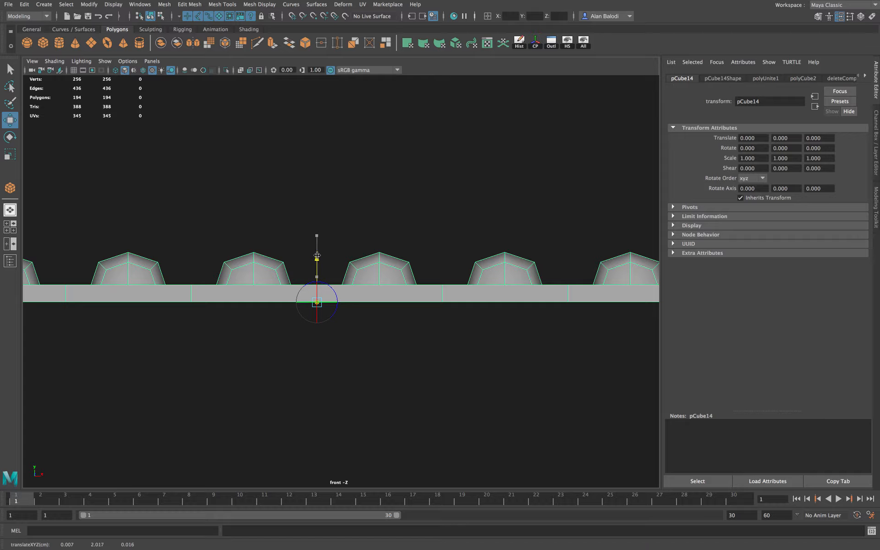
pyautogui.press('d')
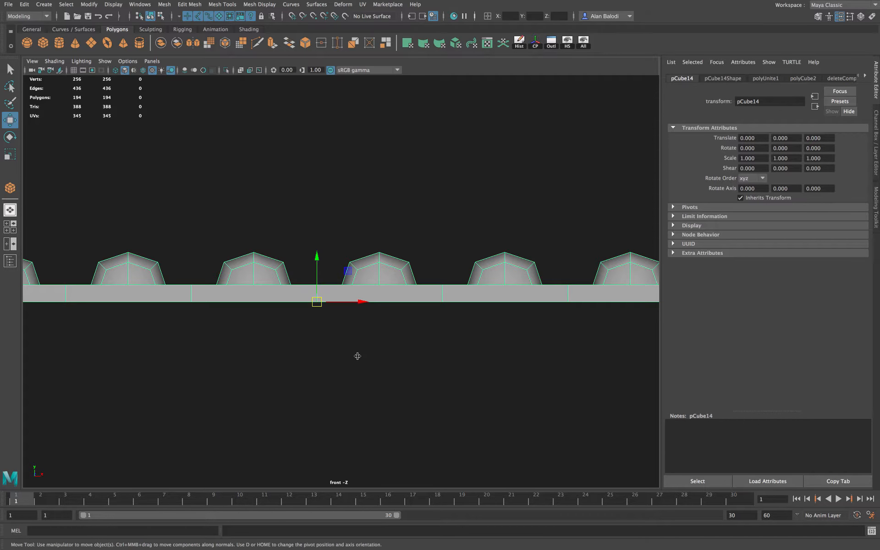
# - Deselect the mesh and turn on wireframe on shaded in the front view
pyautogui.click(356, 355)
pyautogui.scroll(-5, 360, 354)
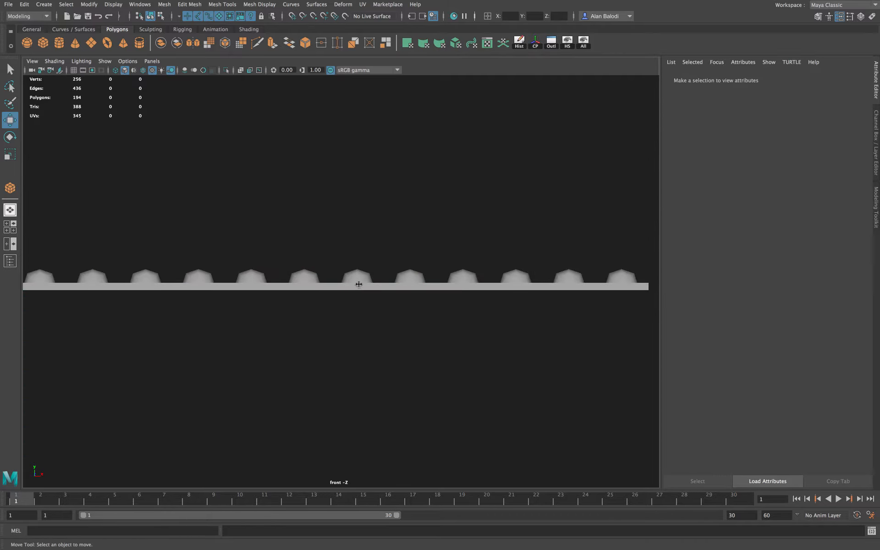
pyautogui.click(143, 70)
pyautogui.scroll(-3, 384, 299)
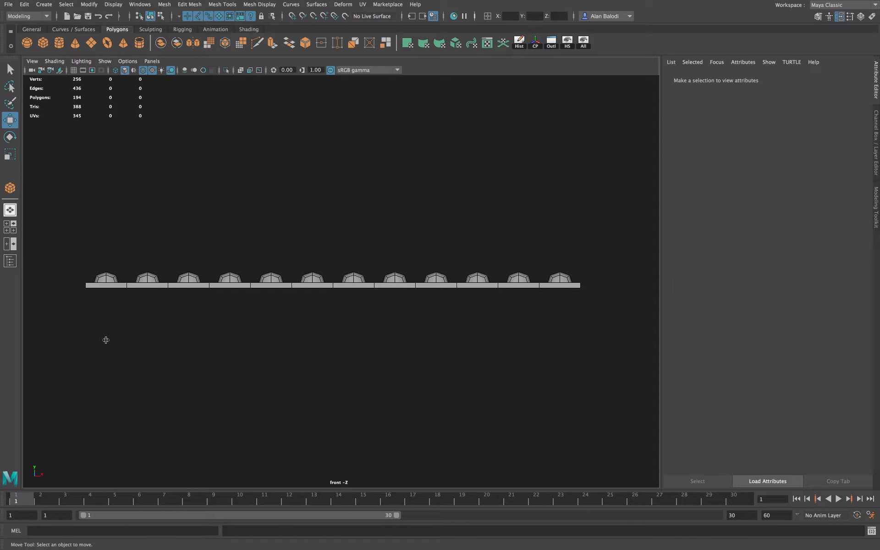
pyautogui.scroll(-2, 393, 351)
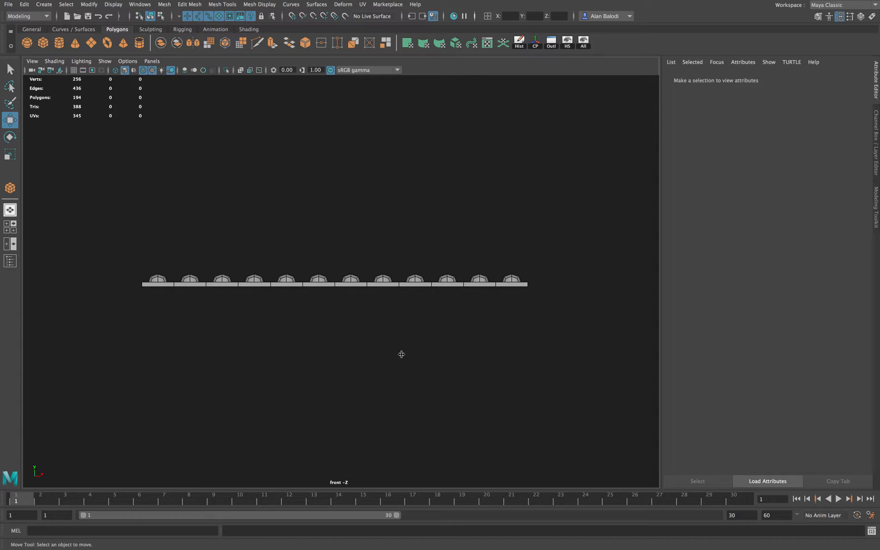
pyautogui.click(347, 7)
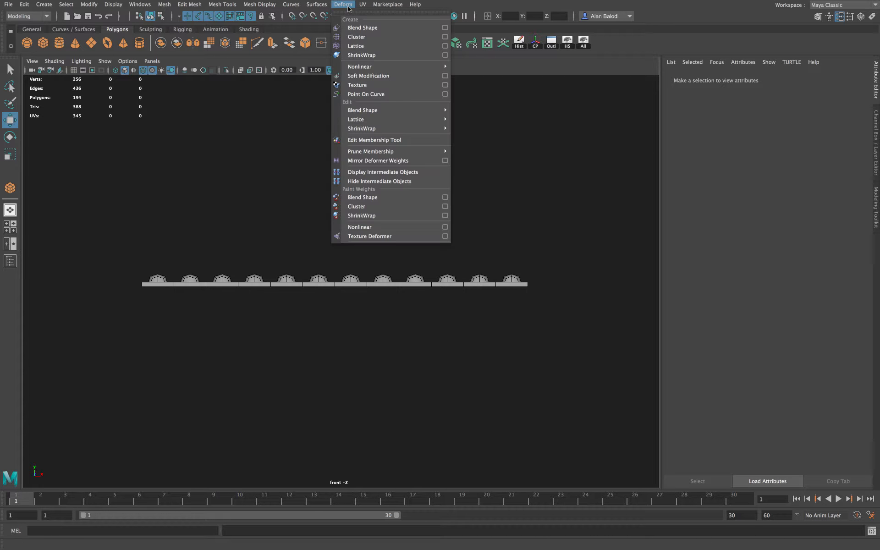
pyautogui.moveTo(394, 66)
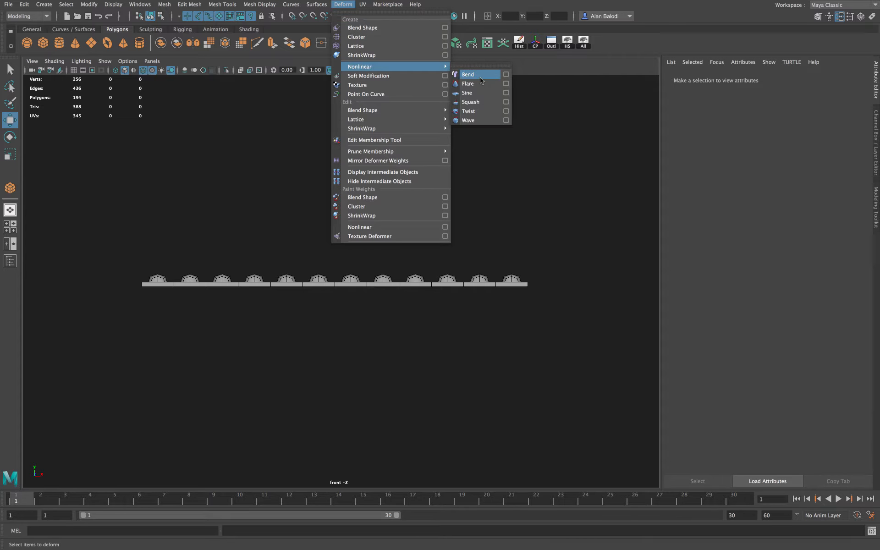
pyautogui.click(667, 61)
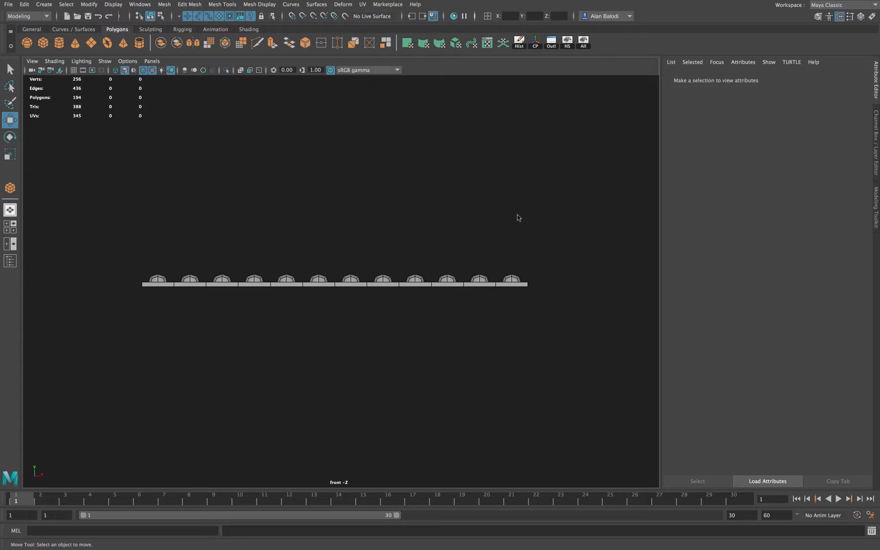
pyautogui.press('space')
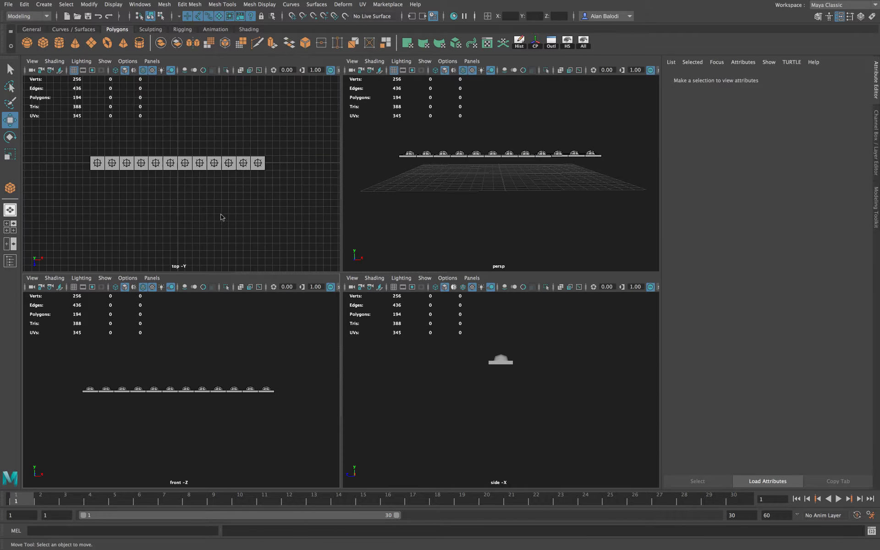
# - Duplicate the studded strip and move the copy about 9.74 units along Z in the top view
pyautogui.click(222, 170)
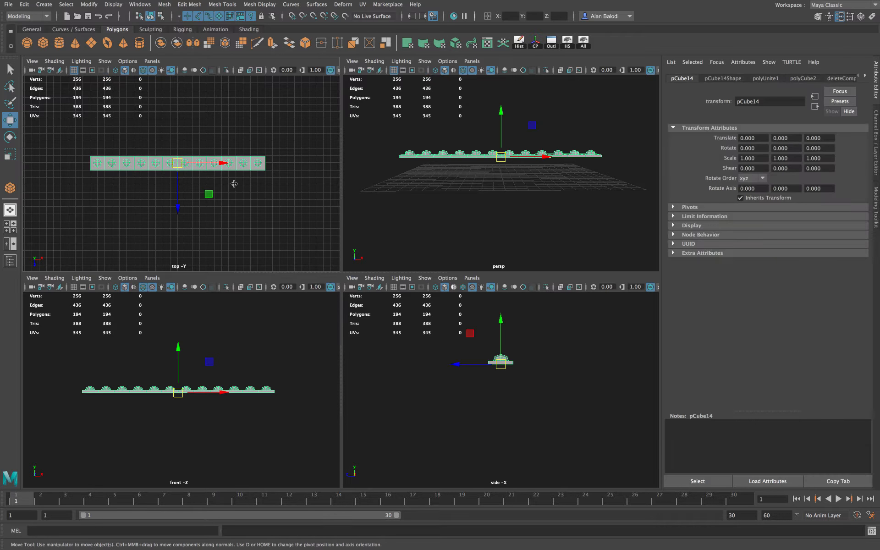
pyautogui.hotkey('ctrl', 'd')
pyautogui.click(179, 198)
pyautogui.moveTo(179, 198); pyautogui.dragTo(182, 269)
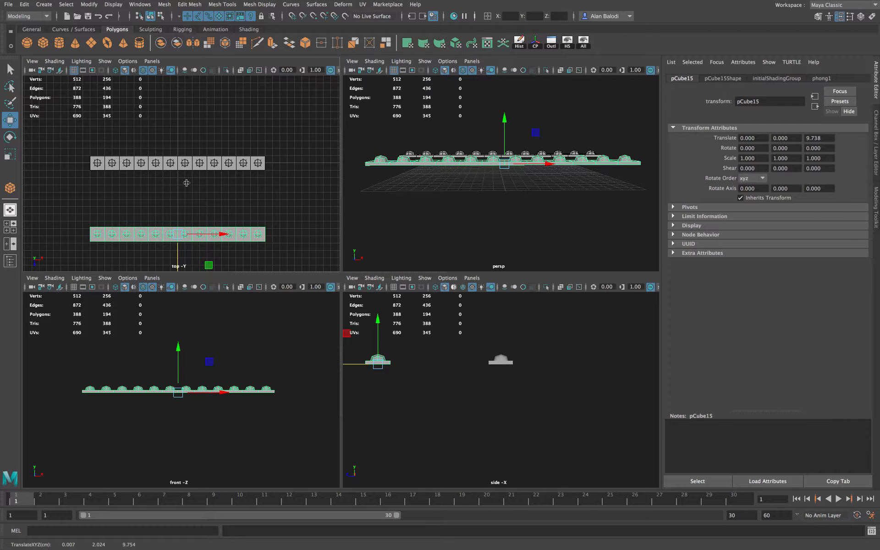
# - Select the original strip and rotate it 90 degrees about the X axis
pyautogui.click(188, 167)
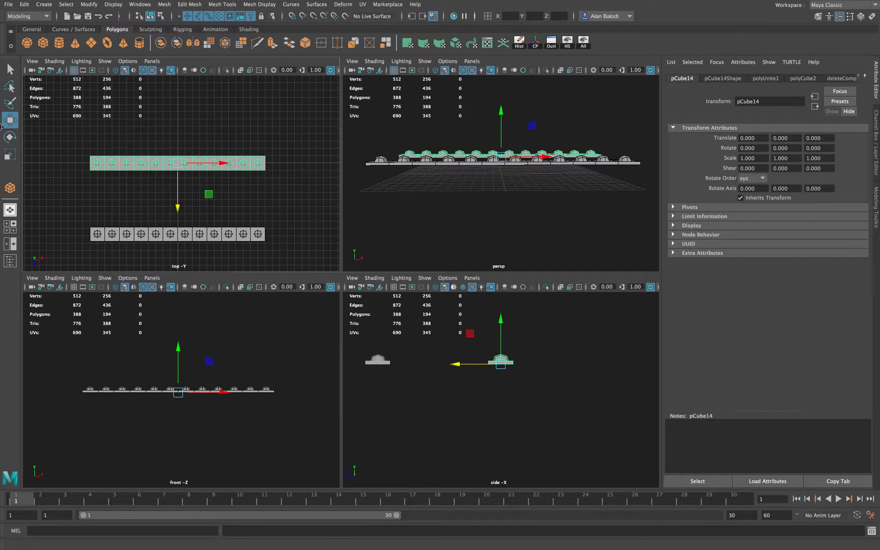
pyautogui.press('e')
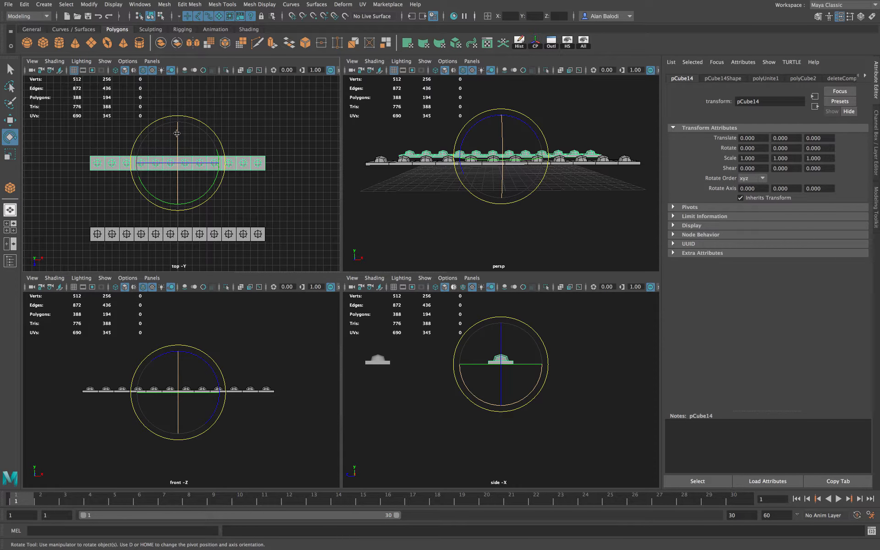
pyautogui.moveTo(177, 133); pyautogui.dragTo(176, 192)
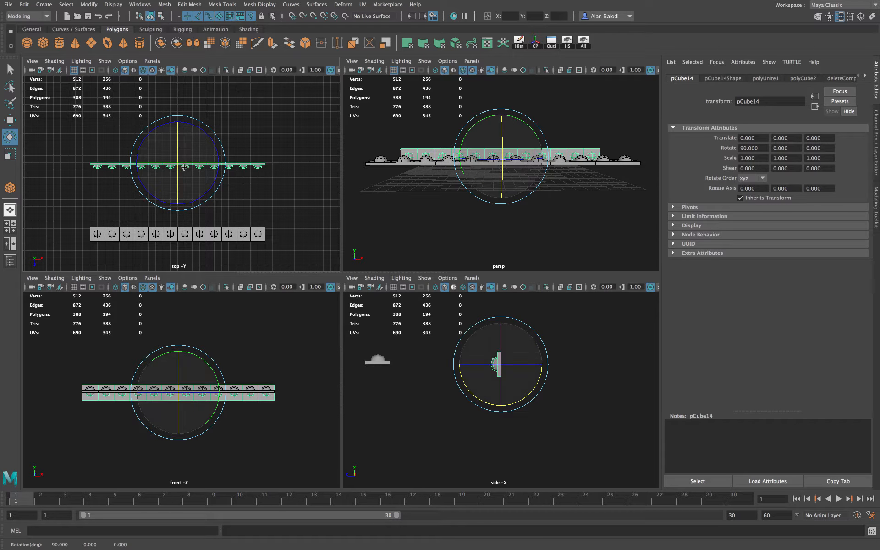
# - Add a nonlinear Bend deformer to the rotated strip and rotate its handle to -90 degrees about Y
pyautogui.click(343, 4)
pyautogui.moveTo(403, 66)
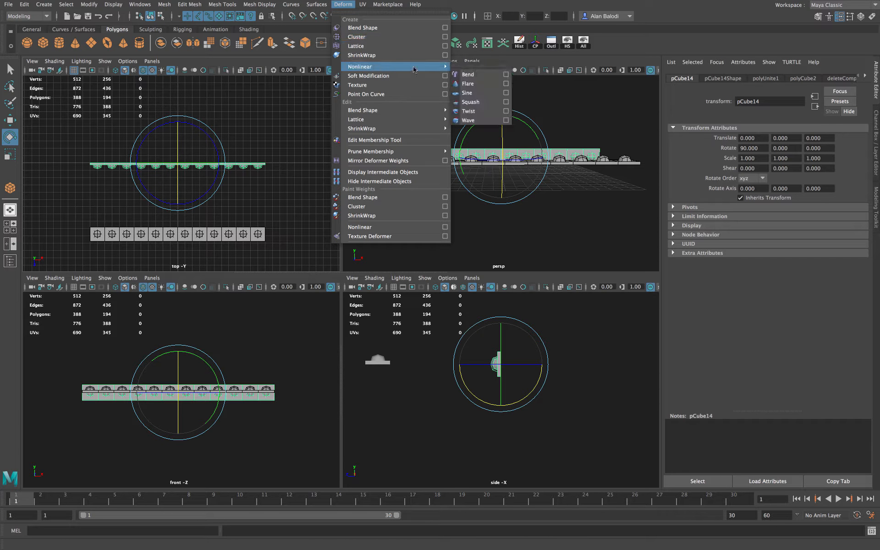
pyautogui.click(469, 75)
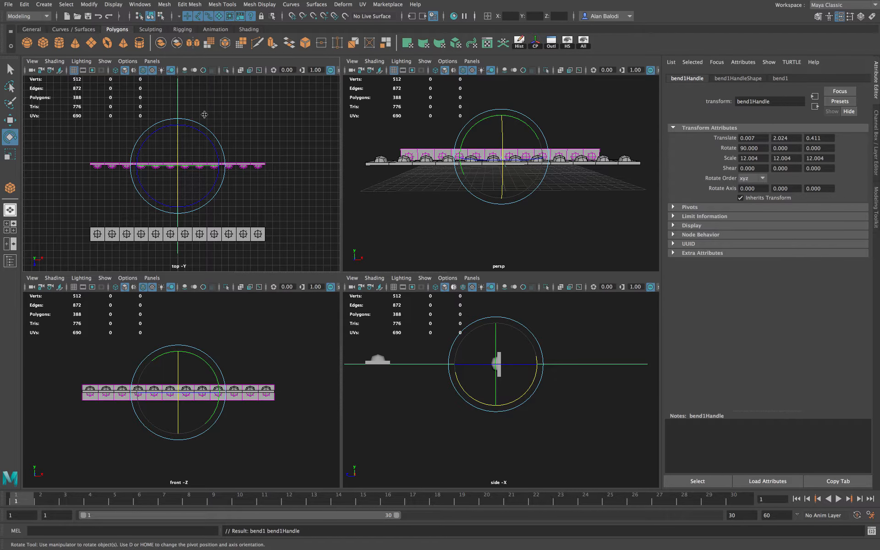
pyautogui.moveTo(205, 125); pyautogui.dragTo(226, 165)
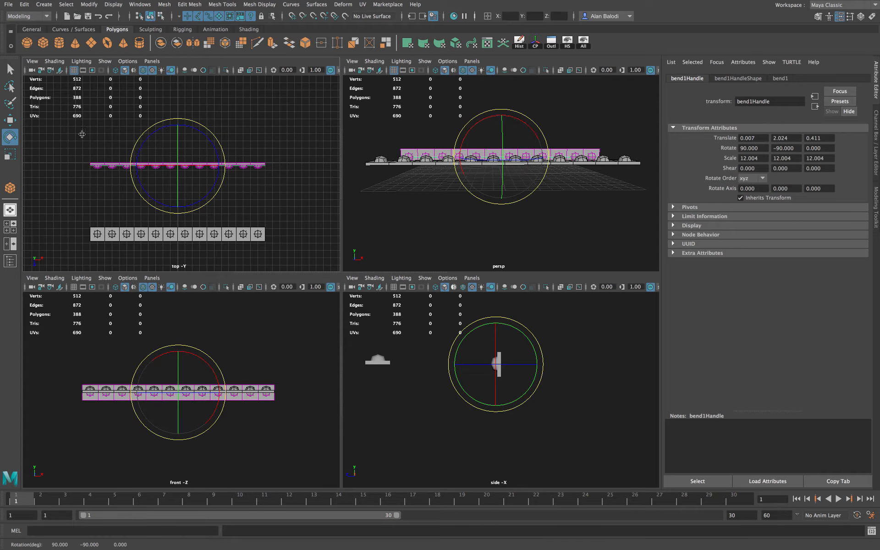
# - Move the bend handle to about Z 0.052 in the top view, near the strip's flat back
pyautogui.press('space')
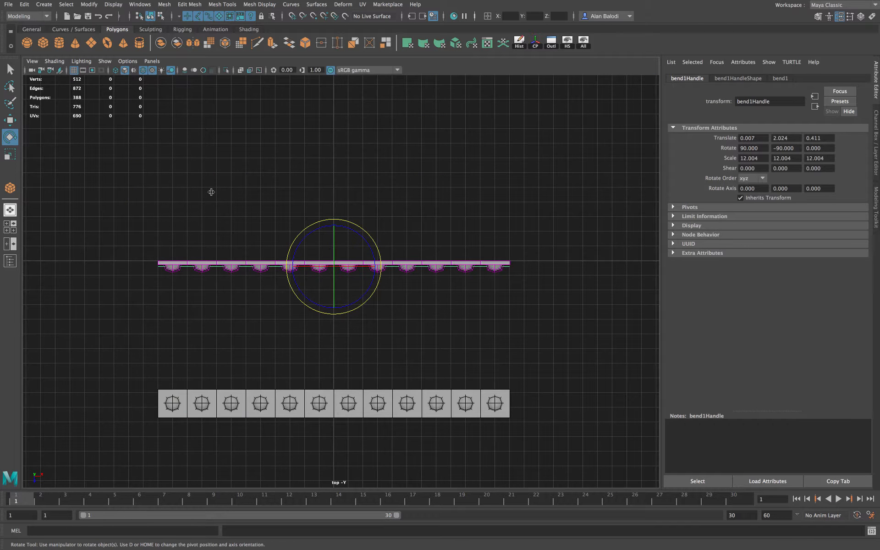
pyautogui.scroll(2, 211, 191)
pyautogui.scroll(1, 212, 188)
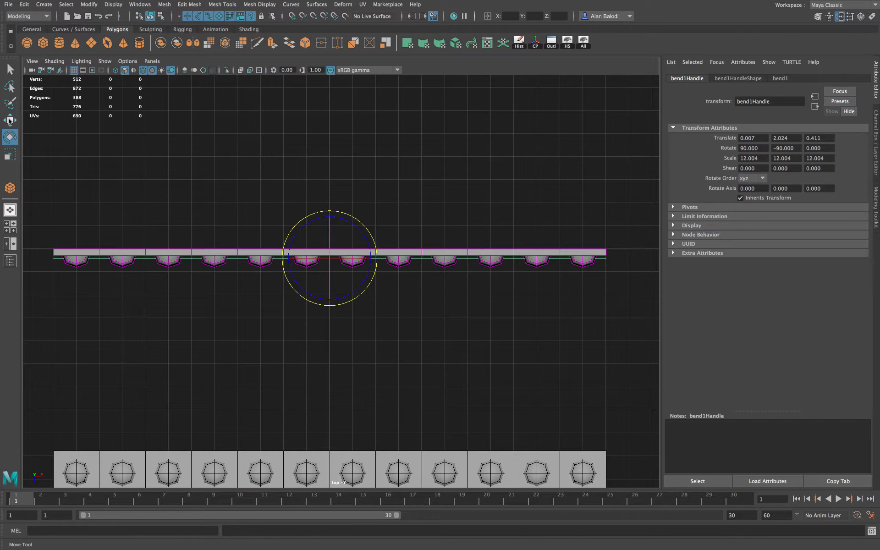
pyautogui.press('w')
pyautogui.moveTo(329, 299)
pyautogui.mouseDown()
pyautogui.moveTo(331, 281)
pyautogui.moveTo(337, 296)
pyautogui.mouseUp()
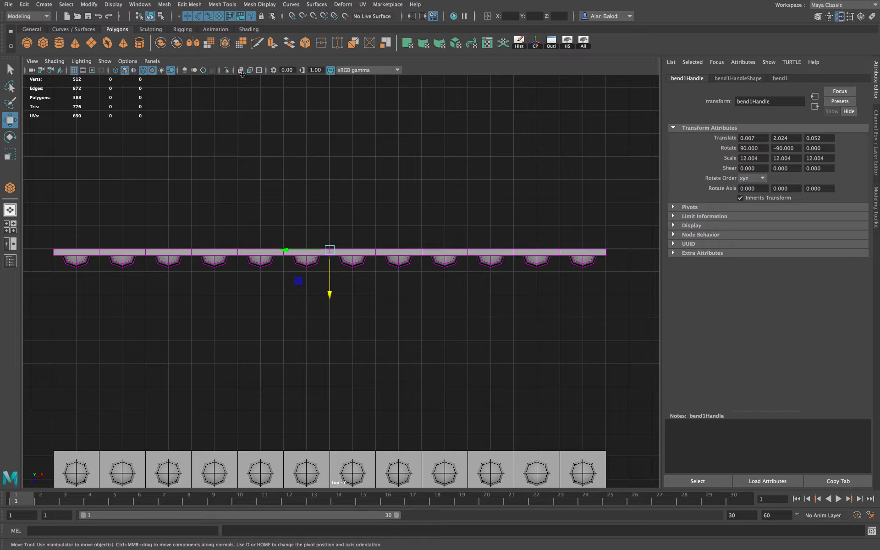
# - Fine-tune the bend handle's position to about Z 0.027 using temporary X-Ray shading
pyautogui.click(241, 71)
pyautogui.scroll(3, 315, 389)
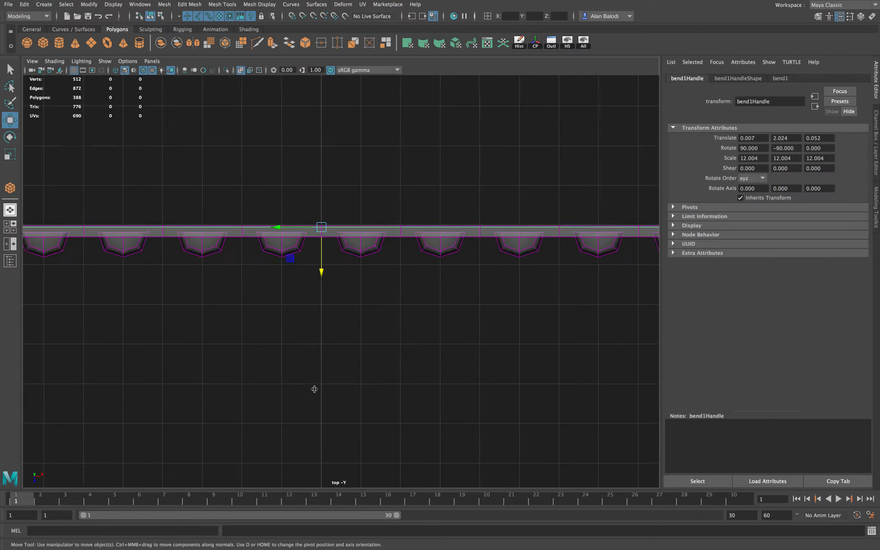
pyautogui.scroll(3, 315, 389)
pyautogui.moveTo(299, 202); pyautogui.dragTo(298, 199)
pyautogui.scroll(-5, 318, 298)
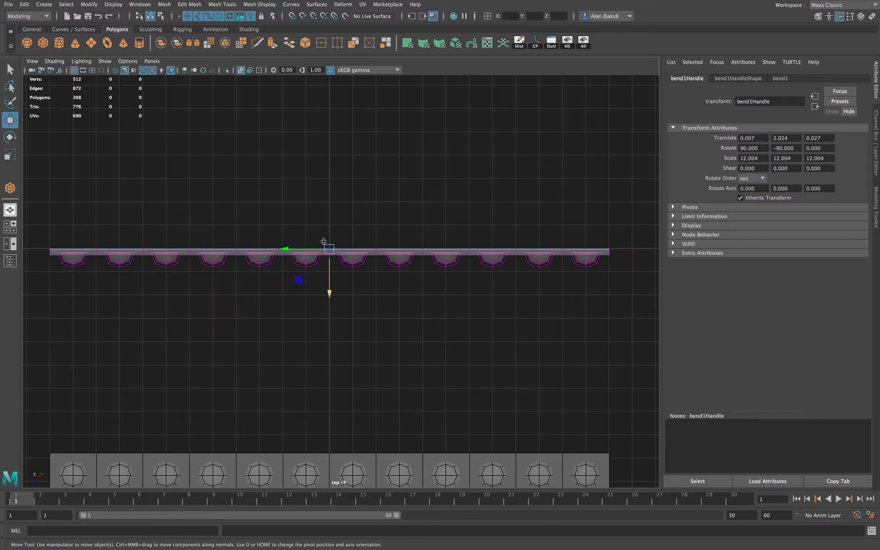
pyautogui.click(241, 69)
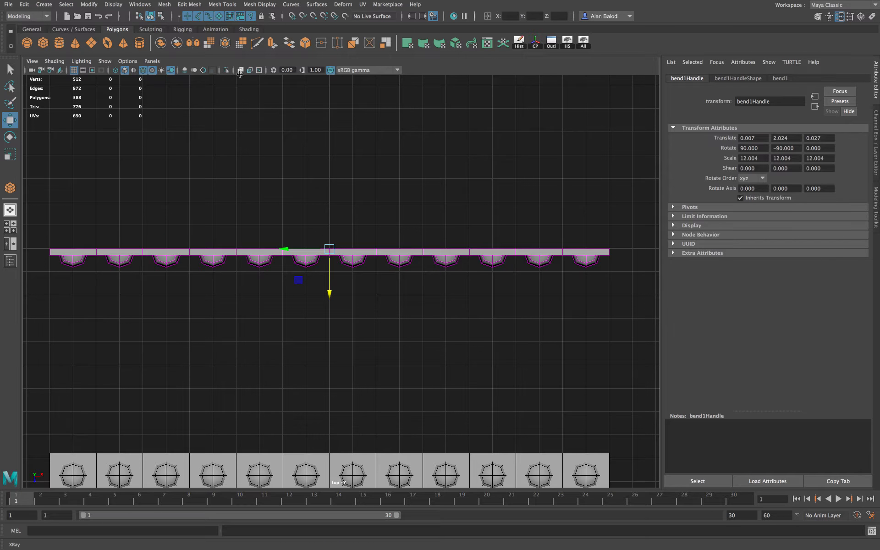
pyautogui.scroll(-2, 275, 158)
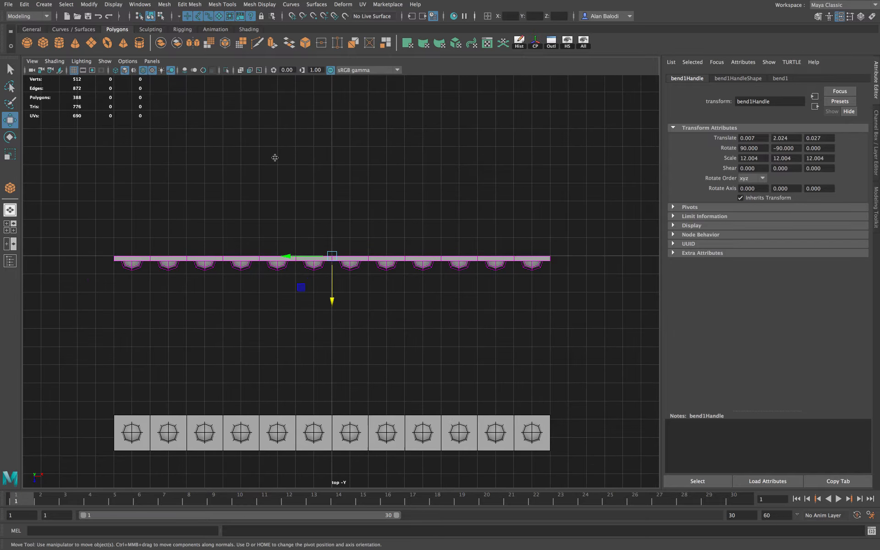
# - Set the bend deformer's curvature to -180 so the strip curls into a ring
pyautogui.click(780, 78)
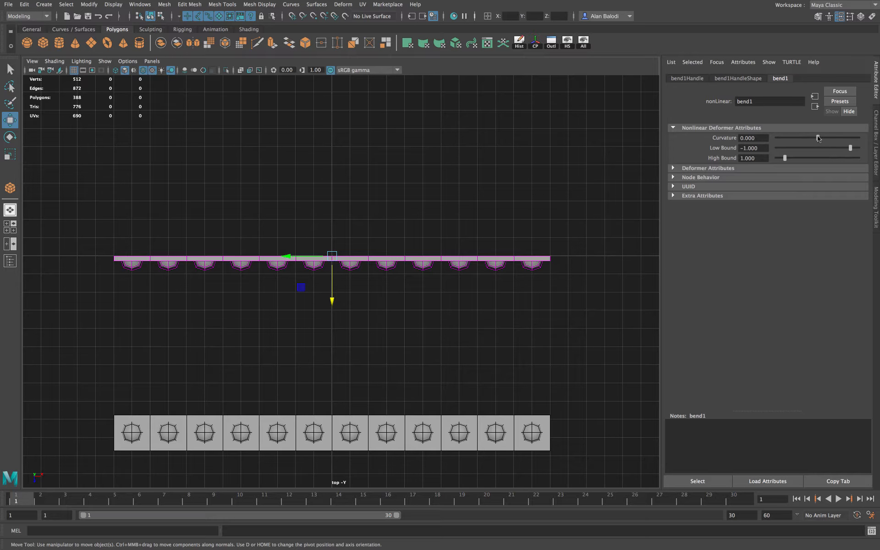
pyautogui.moveTo(817, 137); pyautogui.dragTo(776, 144)
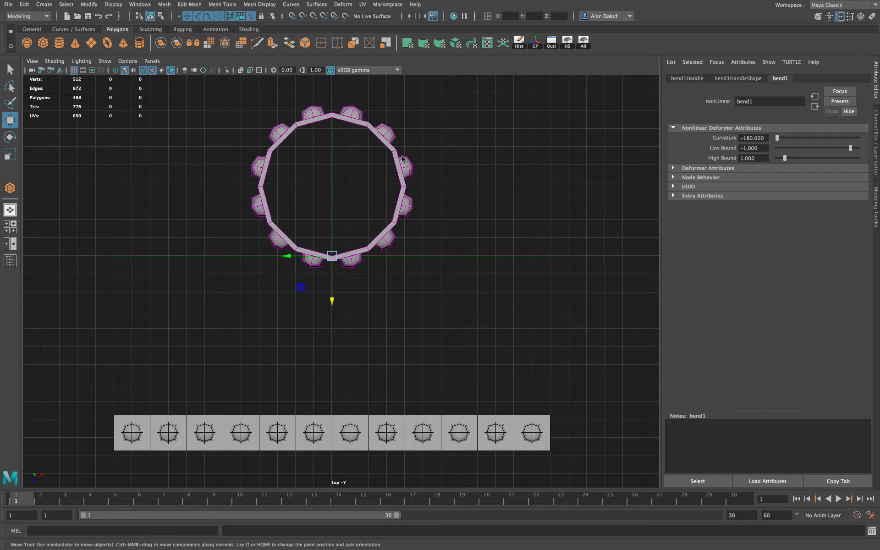
pyautogui.keyDown('alt'); pyautogui.moveTo(167, 192); pyautogui.dragTo(171, 254, button='middle'); pyautogui.keyUp('alt')
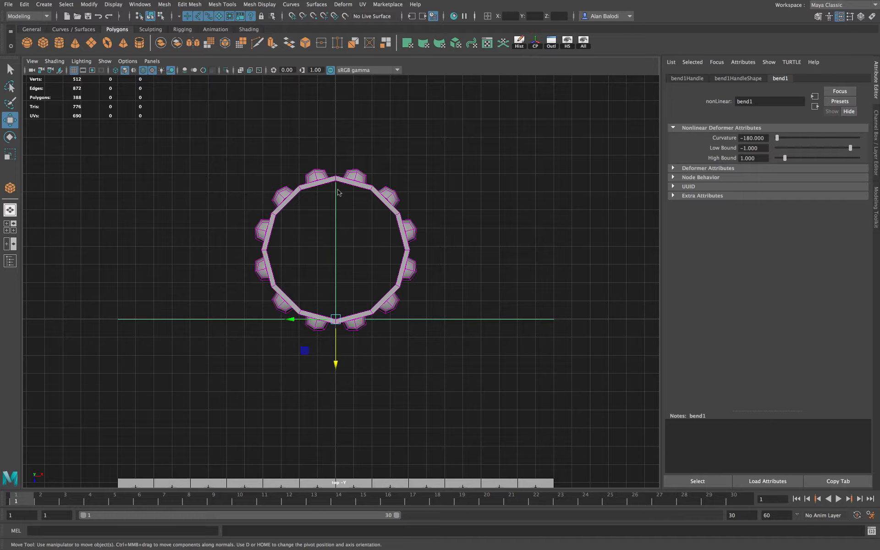
# - Try to delete the history with the bend handle still selected
pyautogui.click(25, 5)
pyautogui.moveTo(68, 112)
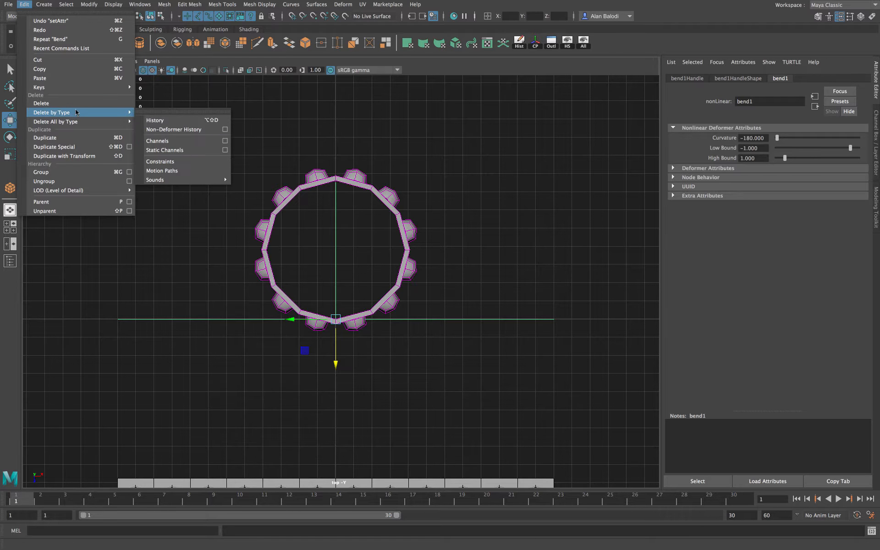
pyautogui.click(158, 120)
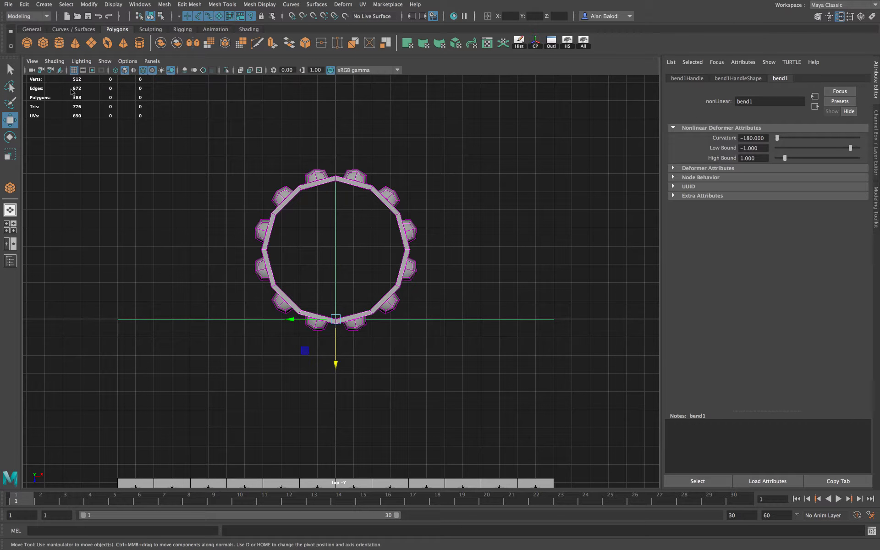
# - Select the ring mesh and delete its history to bake in the bend
pyautogui.click(8, 66)
pyautogui.rightClick(328, 179)
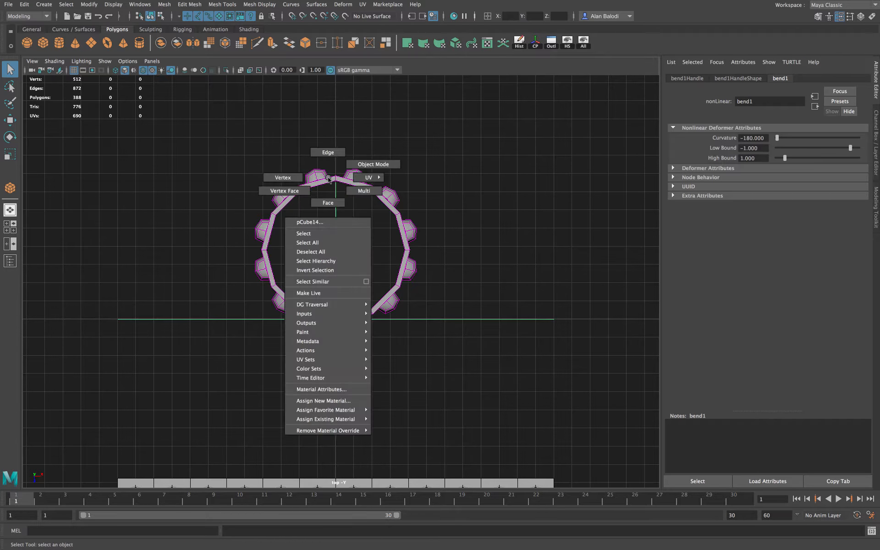
pyautogui.click(361, 166)
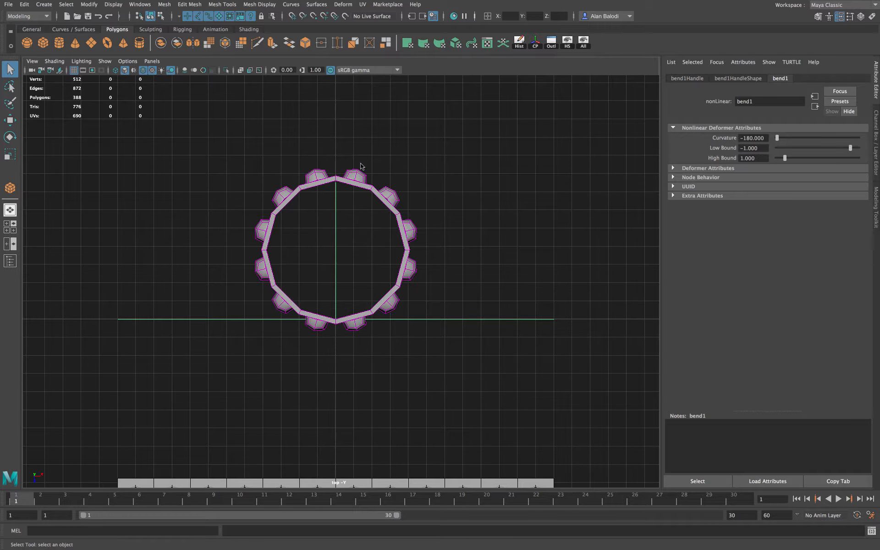
pyautogui.click(264, 167)
pyautogui.click(24, 4)
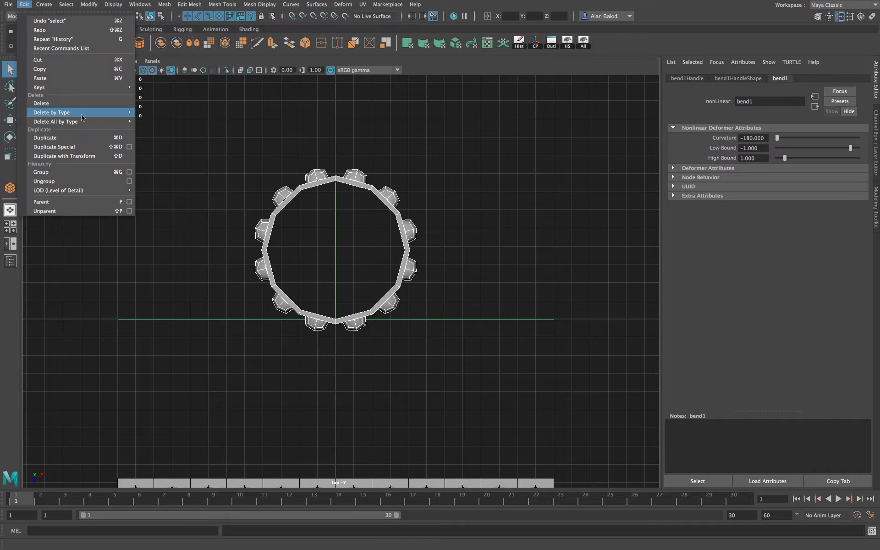
pyautogui.moveTo(82, 115)
pyautogui.click(160, 121)
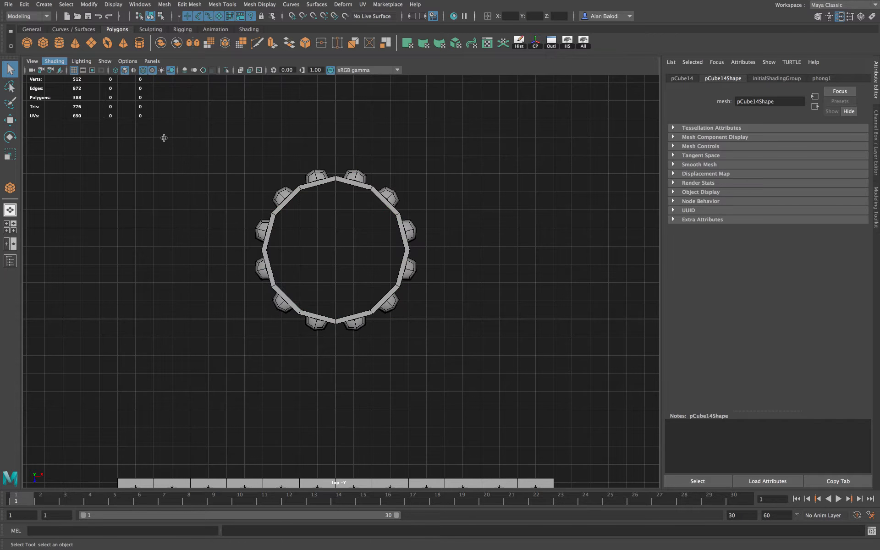
pyautogui.click(333, 180)
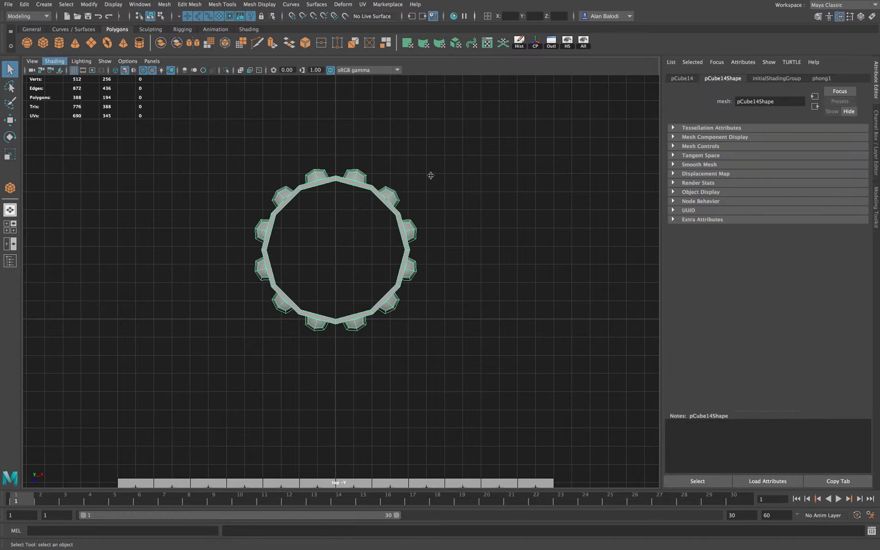
# - Select the flat duplicate strip in the perspective view and add a nonlinear Bend deformer to it
pyautogui.press('space')
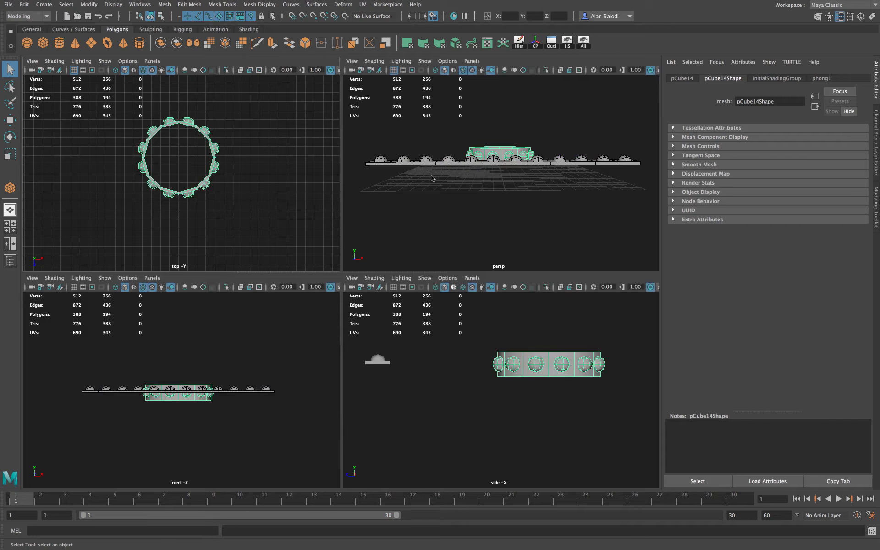
pyautogui.press('space')
pyautogui.keyDown('alt'); pyautogui.moveTo(462, 182); pyautogui.dragTo(394, 224); pyautogui.keyUp('alt')
pyautogui.click(213, 339)
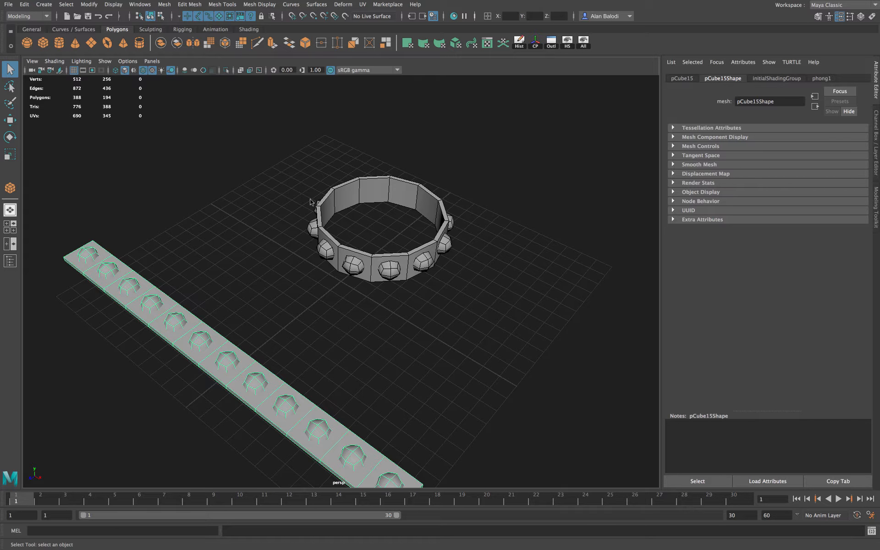
pyautogui.moveTo(339, 282)
pyautogui.keyDown('alt'); pyautogui.mouseDown()
pyautogui.moveTo(286, 328)
pyautogui.moveTo(334, 295)
pyautogui.mouseUp(); pyautogui.keyUp('alt')
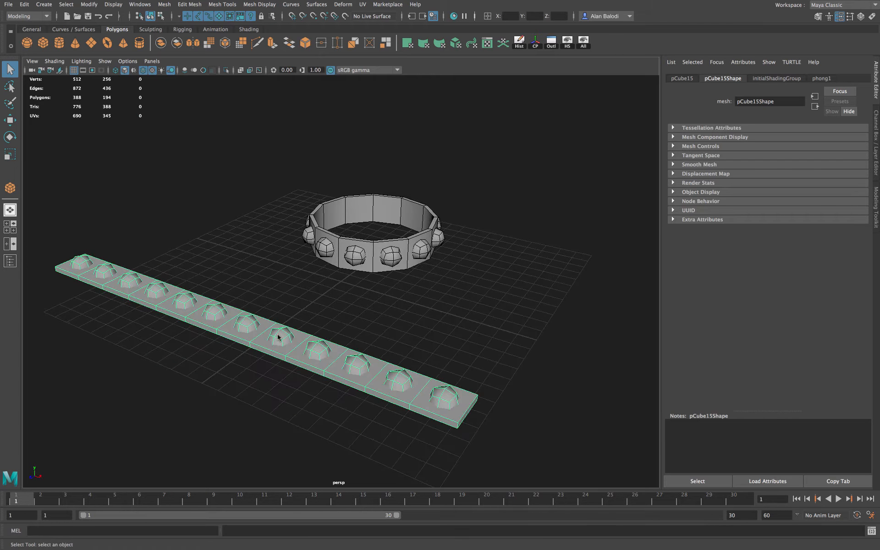
pyautogui.keyDown('alt'); pyautogui.moveTo(275, 293); pyautogui.dragTo(292, 259); pyautogui.keyUp('alt')
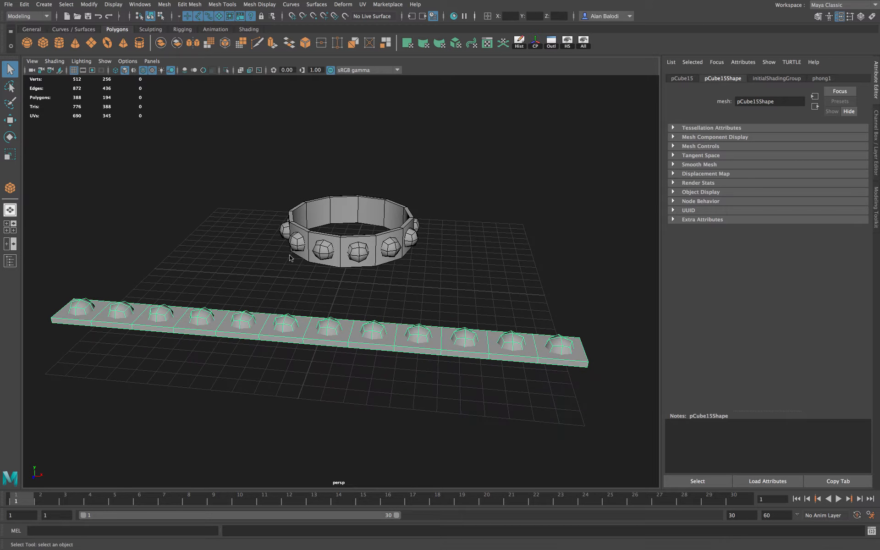
pyautogui.click(353, 5)
pyautogui.moveTo(381, 66)
pyautogui.click(465, 75)
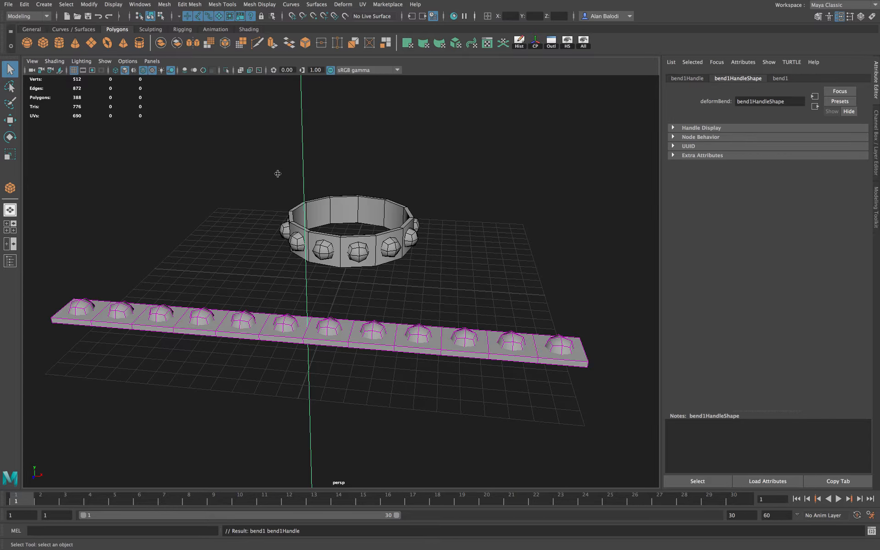
# - Rotate the new bend handle -90 degrees about Z in the front view so it lies along the strip
pyautogui.moveTo(190, 153); pyautogui.dragTo(260, 233)
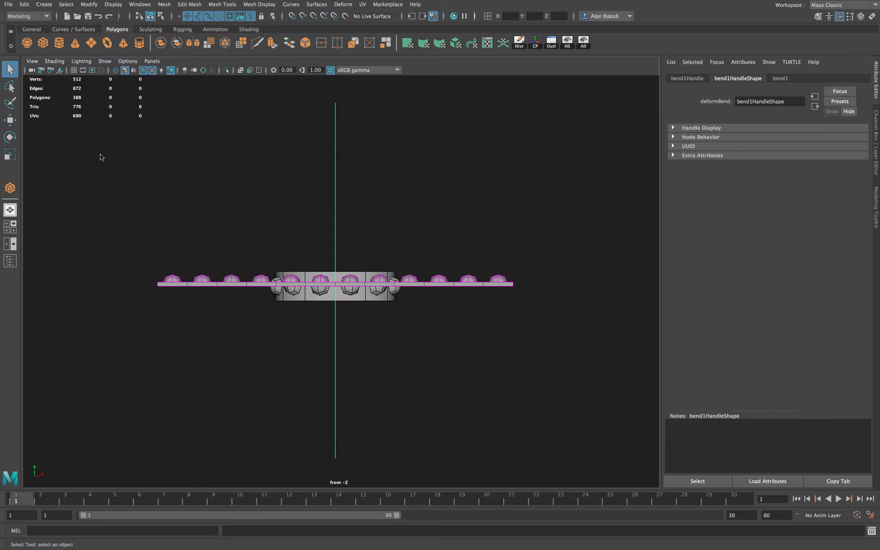
pyautogui.click(10, 136)
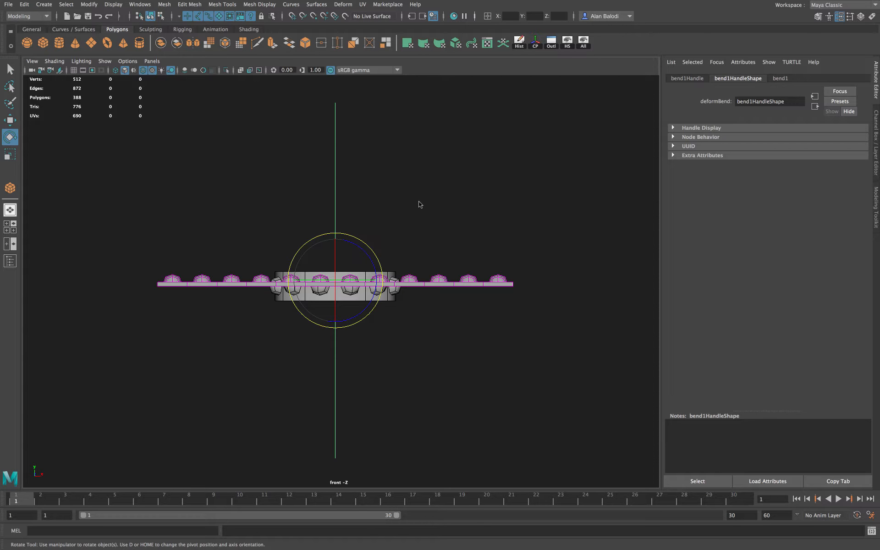
pyautogui.moveTo(366, 243); pyautogui.dragTo(409, 302)
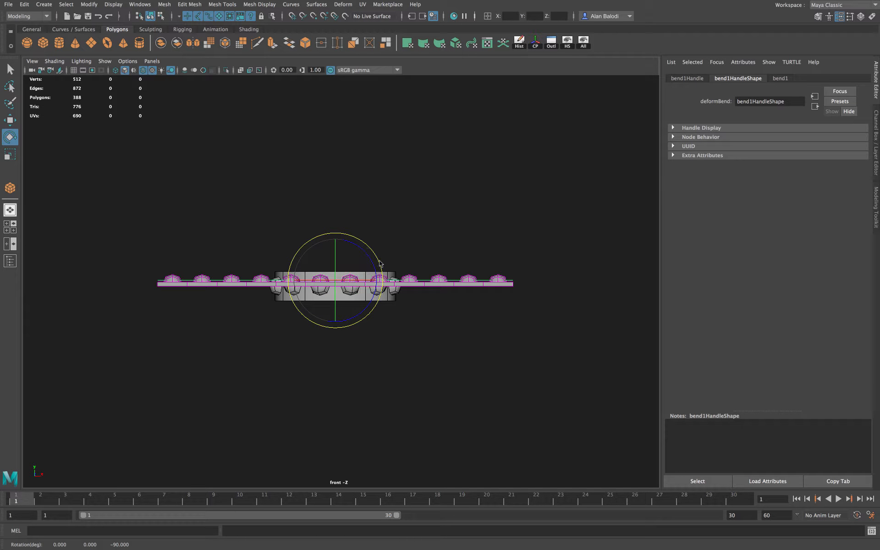
# - Move the new bend handle down to about Y 2.05, near the underside of the flat strip
pyautogui.scroll(5, 383, 199)
pyautogui.scroll(-1, 384, 200)
pyautogui.scroll(-1, 384, 200)
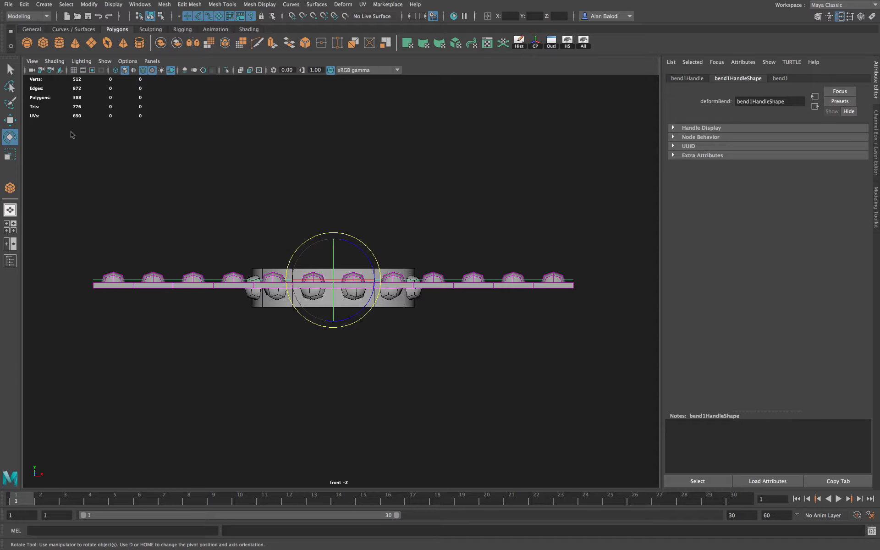
pyautogui.click(11, 121)
pyautogui.moveTo(335, 313); pyautogui.dragTo(336, 322)
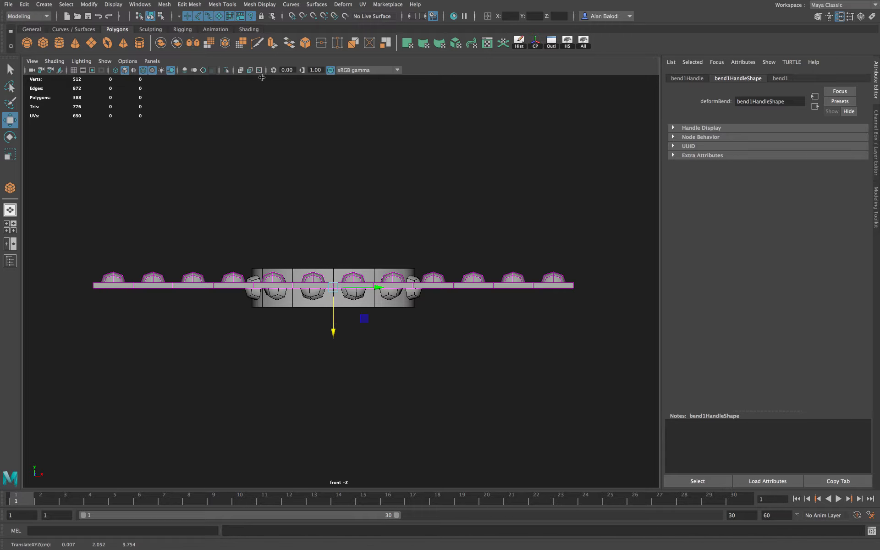
# - Lower the bend handle slightly to about Y 2.03, with X-ray shading switched on only during the adjustment
pyautogui.click(240, 71)
pyautogui.click(334, 331)
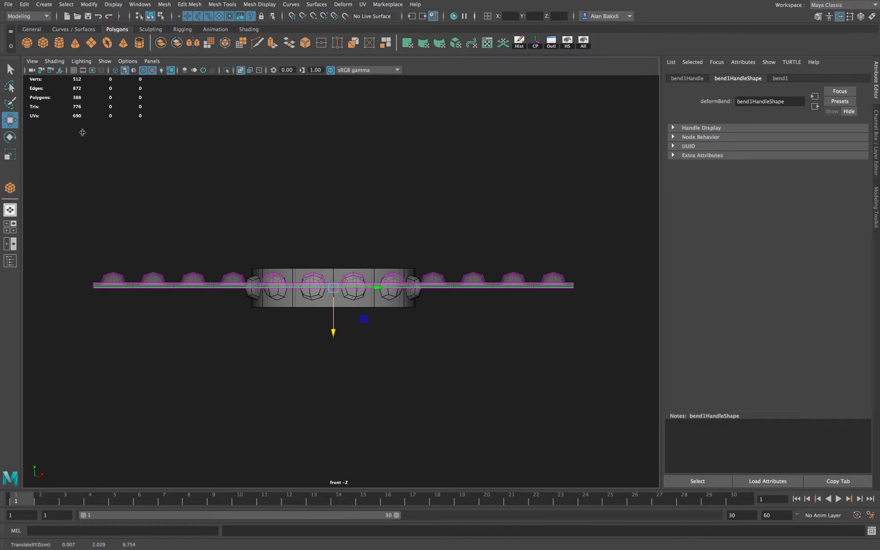
pyautogui.click(10, 69)
pyautogui.click(240, 70)
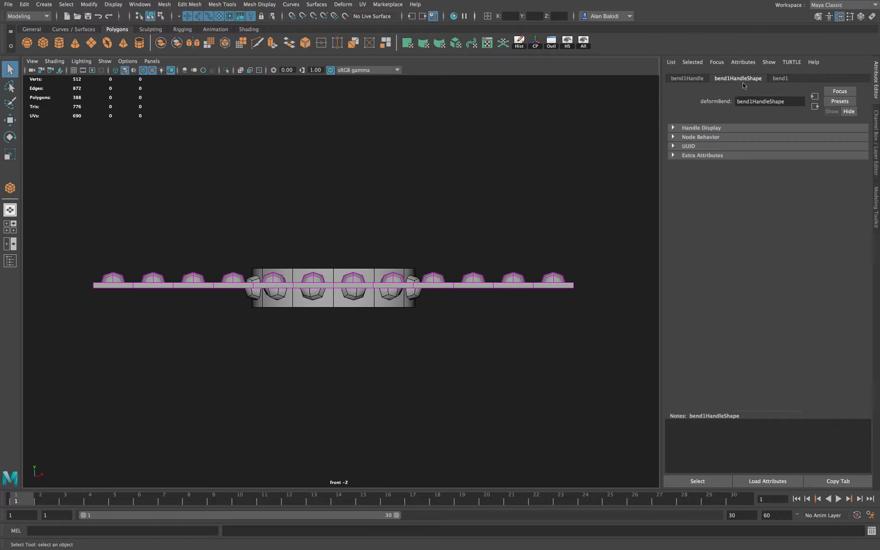
# - Set the bend deformer's Curvature to 90 so the flat strip forms a half-circle arch
pyautogui.click(778, 78)
pyautogui.moveTo(818, 140); pyautogui.dragTo(839, 141)
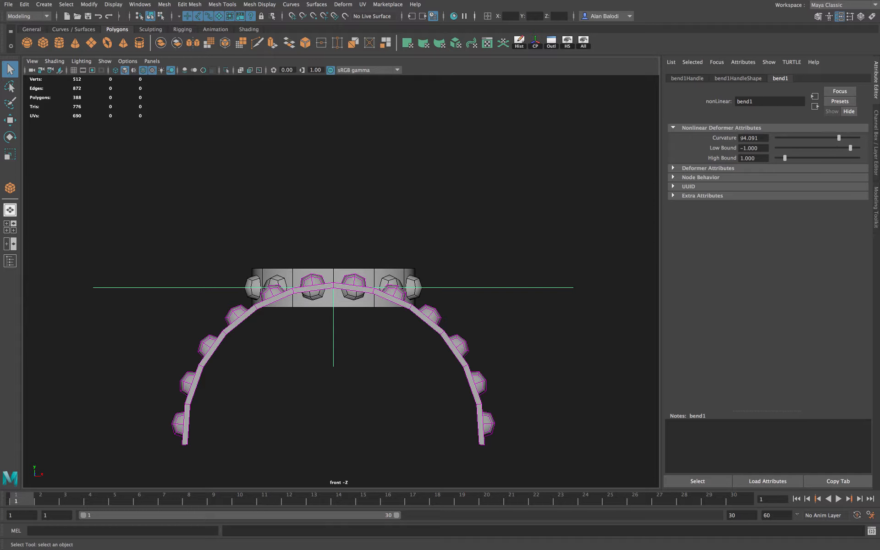
pyautogui.moveTo(742, 138); pyautogui.dragTo(759, 138)
pyautogui.write('0')
pyautogui.press('Return')
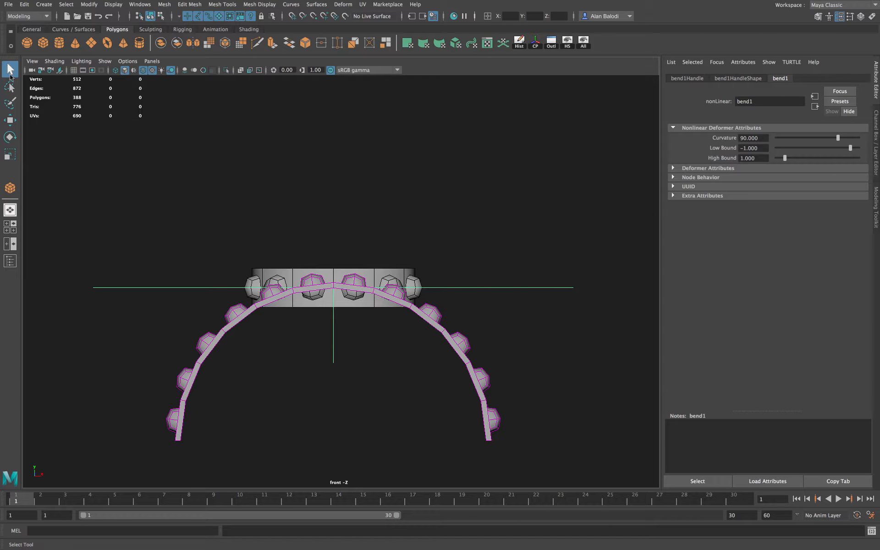
# - Select the bent arch mesh, delete its history to bake in the bend, and clear the selection
pyautogui.moveTo(462, 288); pyautogui.dragTo(503, 279, button='right')
pyautogui.click(443, 370)
pyautogui.click(442, 328)
pyautogui.click(24, 4)
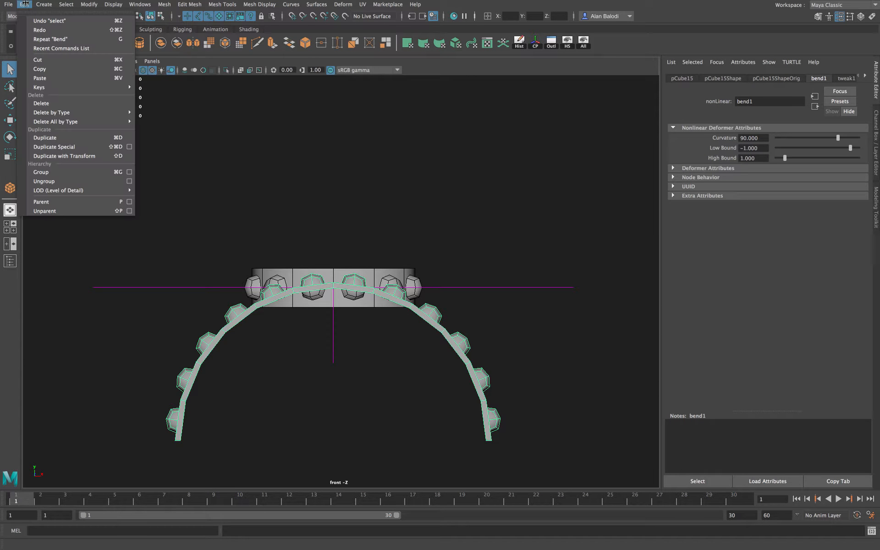
pyautogui.moveTo(73, 110)
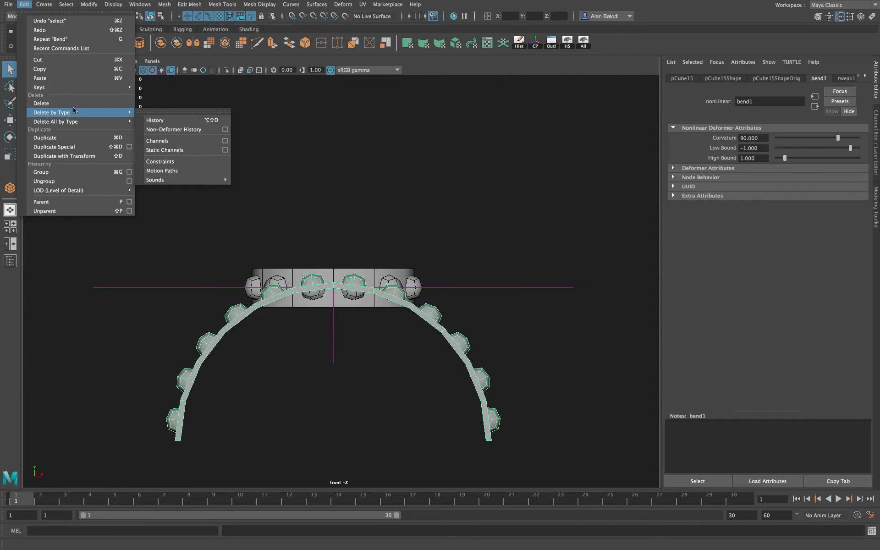
pyautogui.click(169, 120)
pyautogui.click(268, 183)
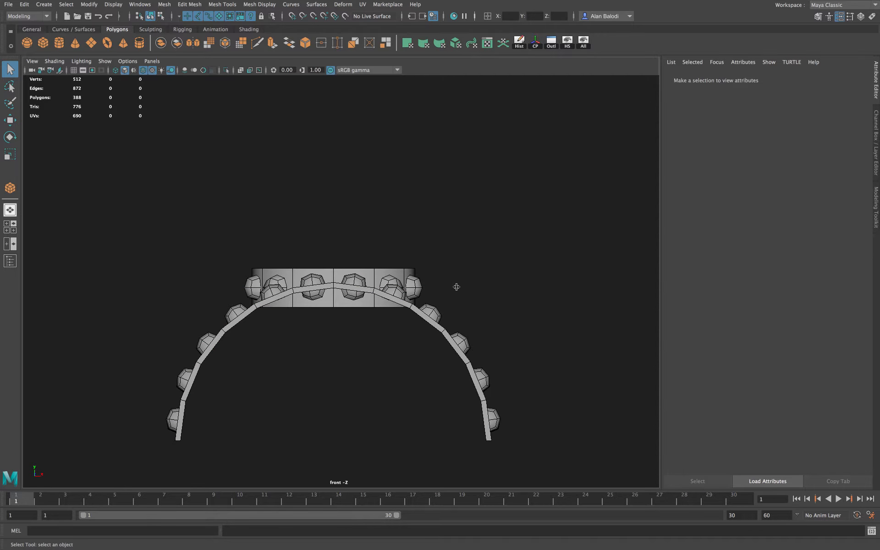
# - Select the arch in the four-view layout and move it along Z to the grid center at Z 0
pyautogui.press('space')
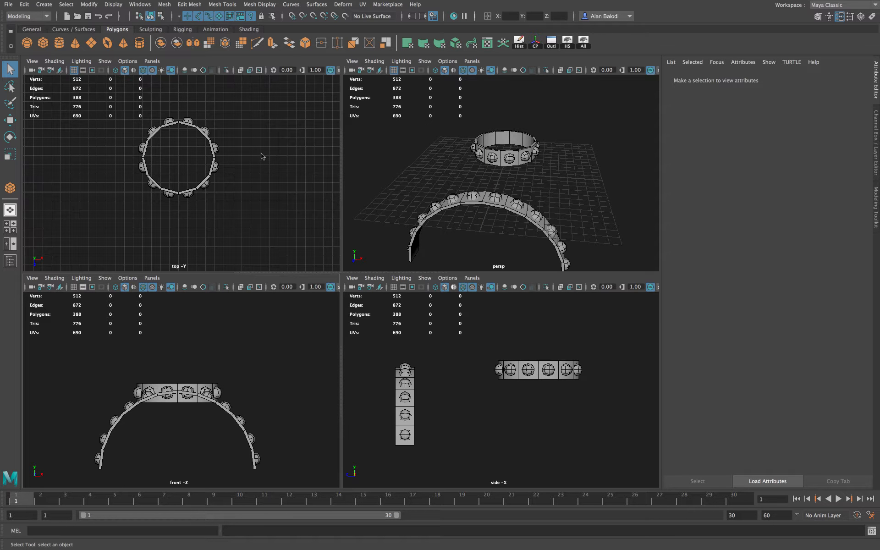
pyautogui.scroll(-3, 261, 156)
pyautogui.click(207, 239)
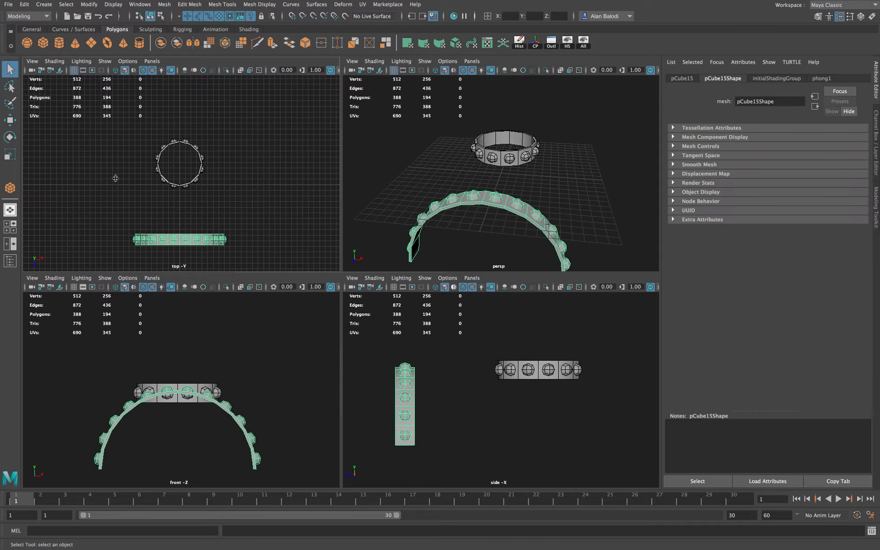
pyautogui.click(8, 121)
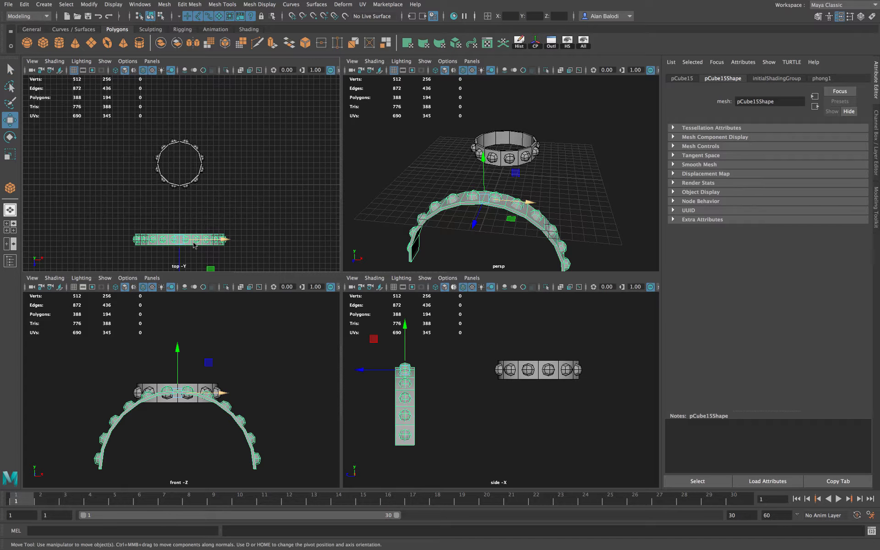
pyautogui.moveTo(179, 239); pyautogui.dragTo(181, 186)
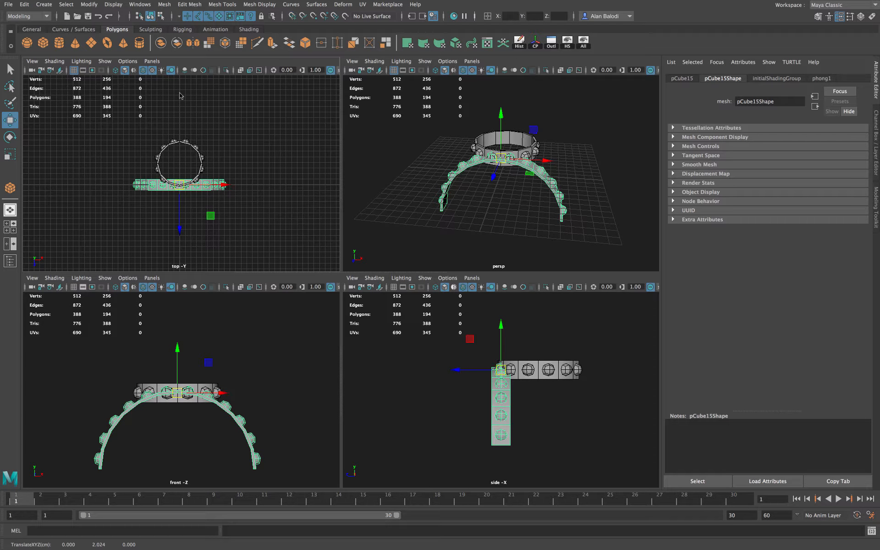
# - Select the studded ring in the top view and move it along Z to 4 so it is centered around the arch
pyautogui.click(178, 143)
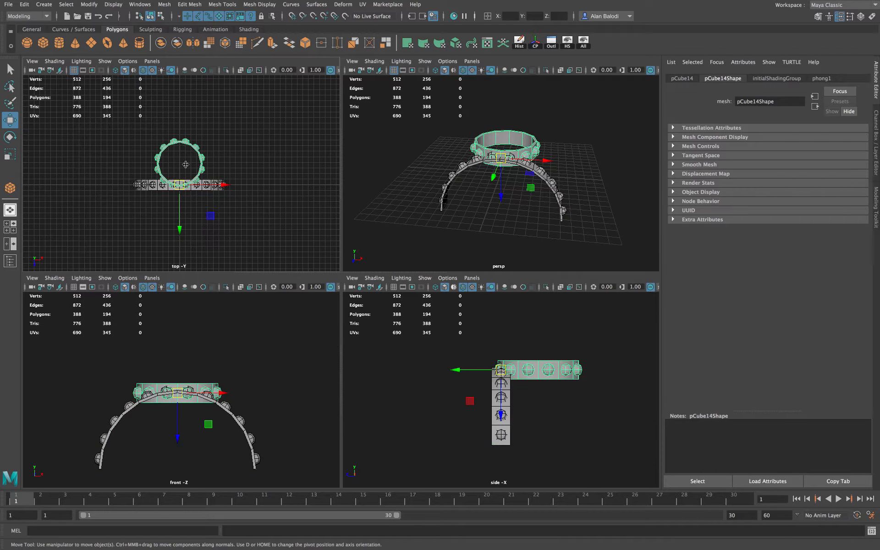
pyautogui.moveTo(180, 191); pyautogui.dragTo(181, 209)
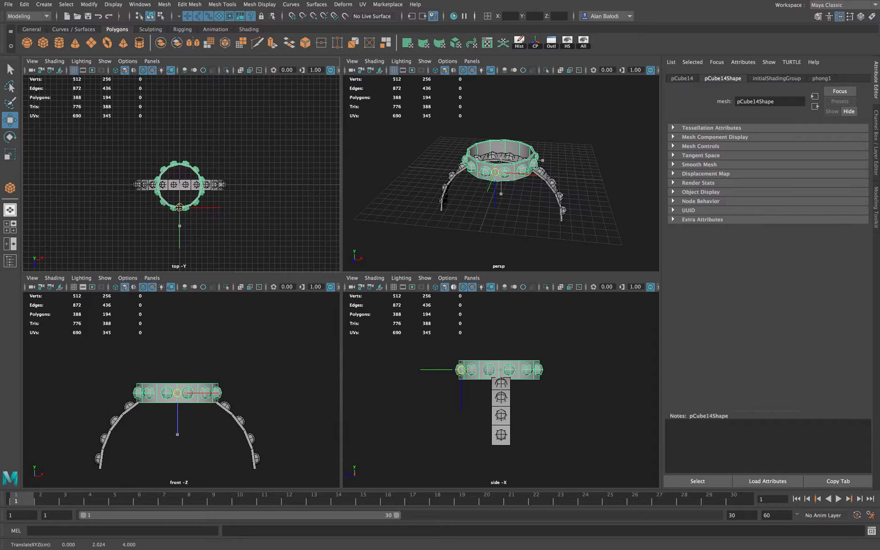
pyautogui.scroll(3, 179, 176)
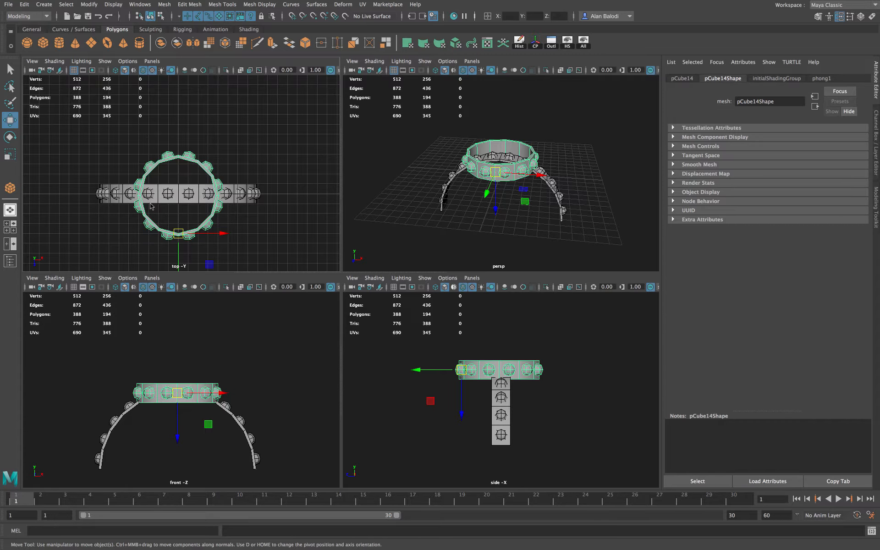
# - Raise the arch above the ring in the front view and scale it down uniformly to nearly the ring's width
pyautogui.click(251, 444)
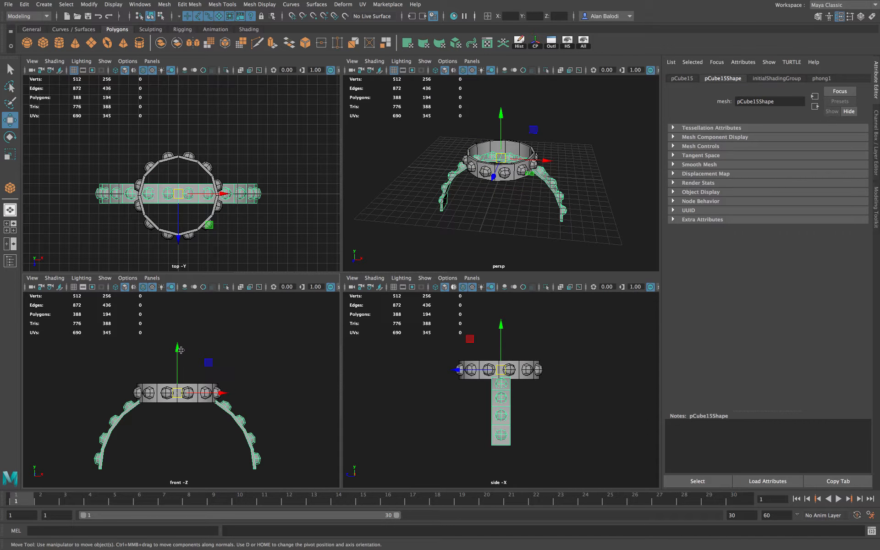
pyautogui.moveTo(178, 349); pyautogui.dragTo(184, 264)
pyautogui.click(9, 155)
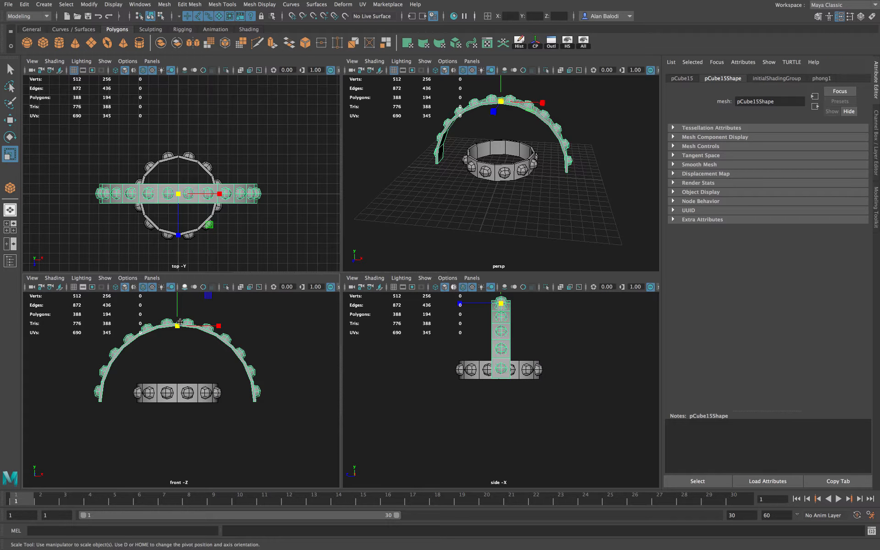
pyautogui.moveTo(177, 325); pyautogui.dragTo(116, 358)
# - Lower the arch to about Y 6.4 so it stands on the ring, and refine its uniform scale in the perspective view
pyautogui.press('w')
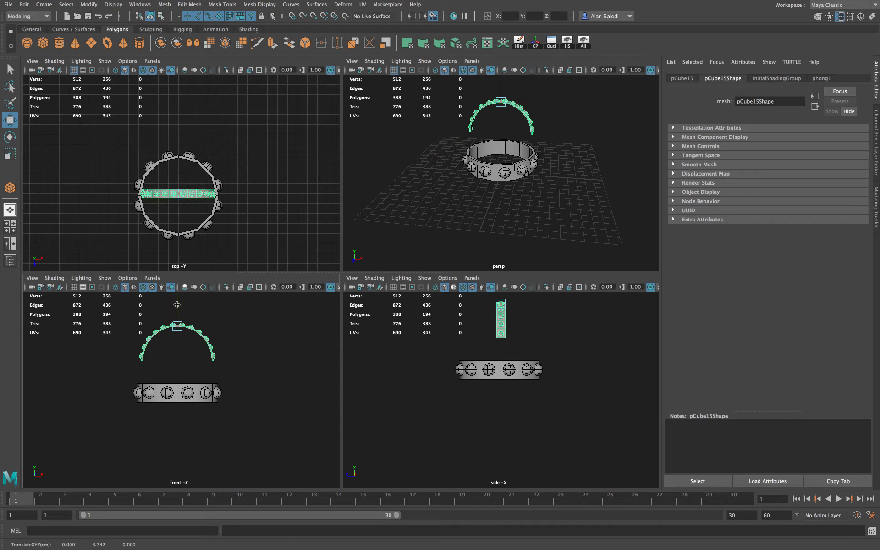
pyautogui.moveTo(177, 305); pyautogui.dragTo(176, 328)
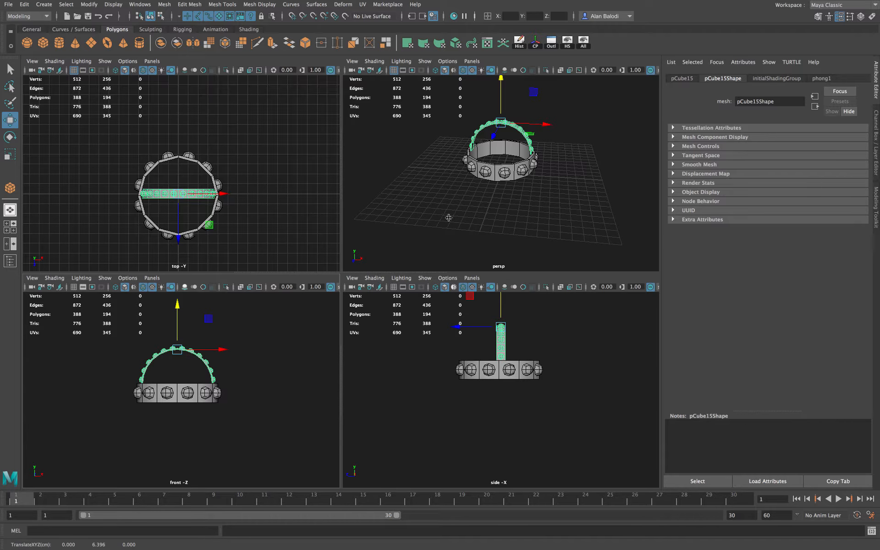
pyautogui.press('space')
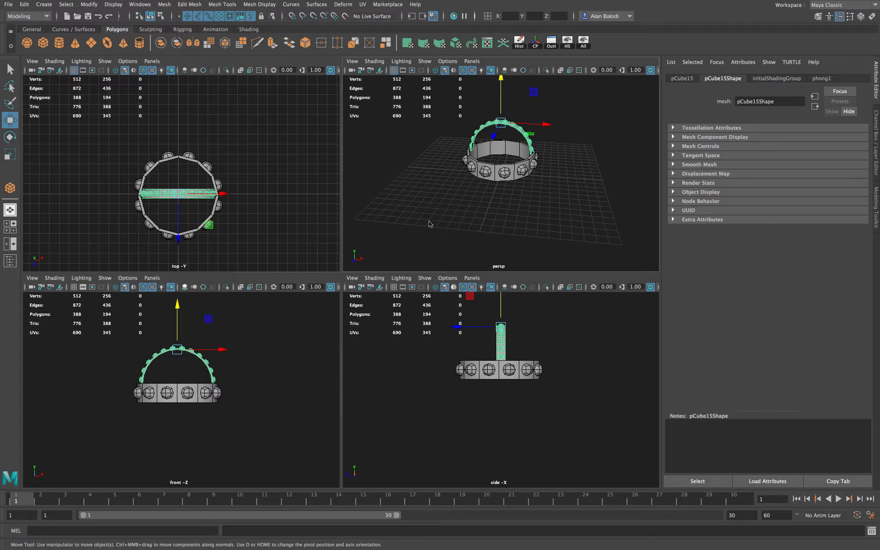
pyautogui.press('space')
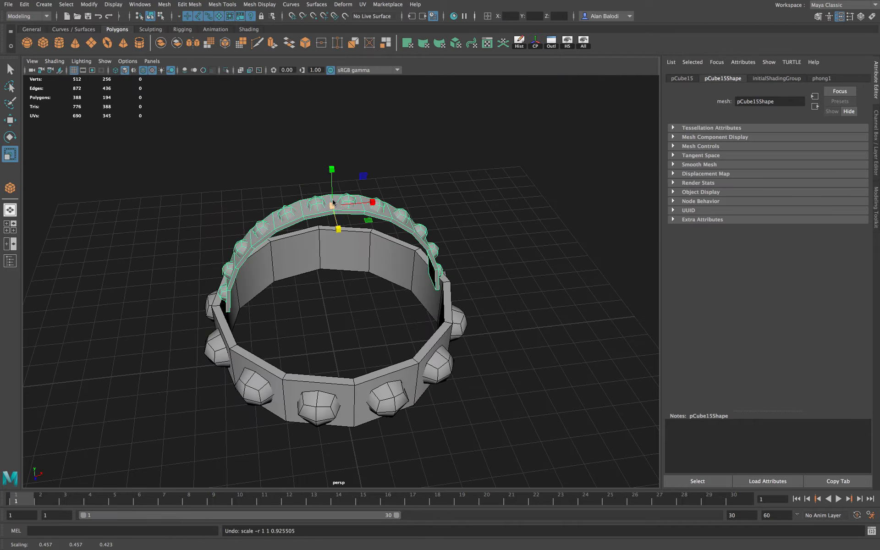
pyautogui.moveTo(333, 203); pyautogui.dragTo(349, 184)
pyautogui.keyDown('alt'); pyautogui.moveTo(486, 252); pyautogui.dragTo(541, 238); pyautogui.keyUp('alt')
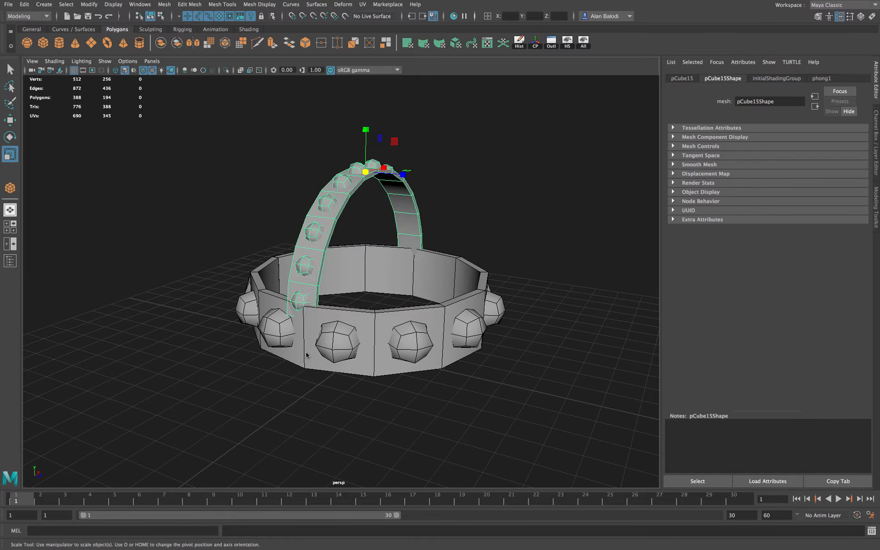
# - Select the ring in the top view and center its pivot
pyautogui.keyDown('alt'); pyautogui.moveTo(306, 354); pyautogui.dragTo(525, 334); pyautogui.keyUp('alt')
pyautogui.press('space')
pyautogui.press('space')
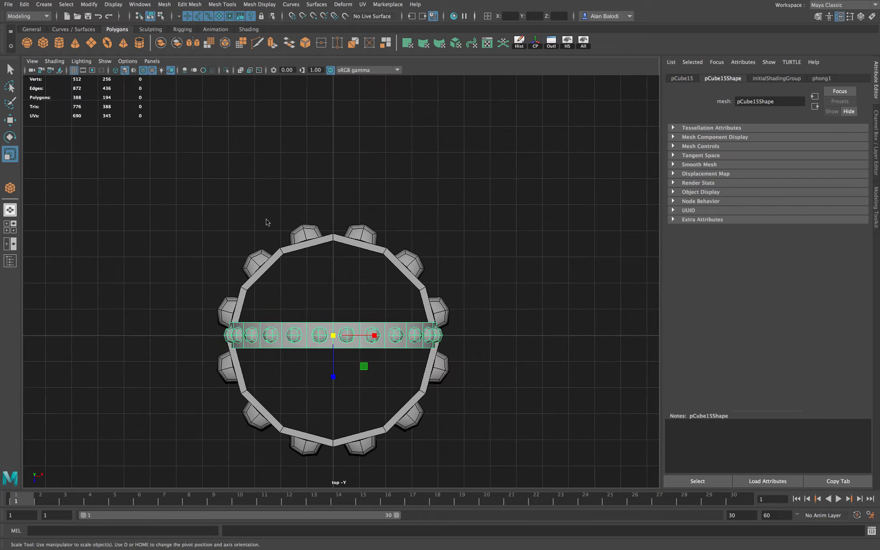
pyautogui.scroll(1, 204, 239)
pyautogui.keyDown('alt'); pyautogui.moveTo(188, 154); pyautogui.dragTo(184, 50, button='middle'); pyautogui.keyUp('alt')
pyautogui.keyDown('alt'); pyautogui.moveTo(149, 225); pyautogui.dragTo(147, 257, button='middle'); pyautogui.keyUp('alt')
pyautogui.scroll(1, 153, 220)
pyautogui.click(219, 208)
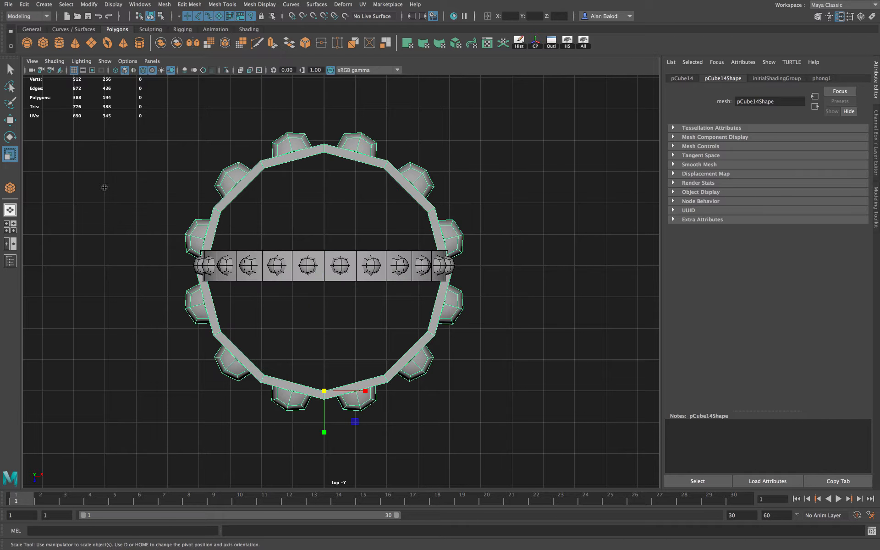
pyautogui.click(11, 136)
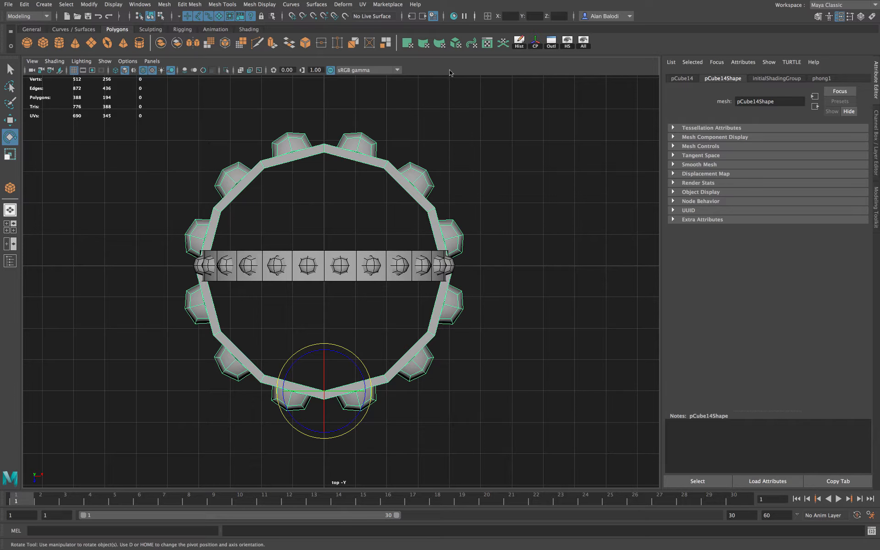
pyautogui.click(89, 4)
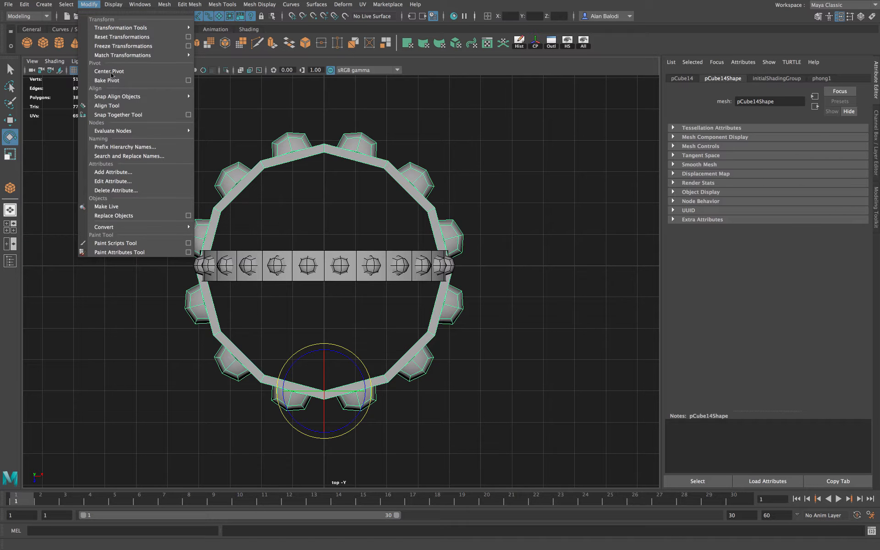
pyautogui.click(111, 72)
# - Rotate the ring about 15 degrees about Y to align studs with the arch's ends, and snap the ring to the grid center
pyautogui.moveTo(290, 241); pyautogui.dragTo(285, 250)
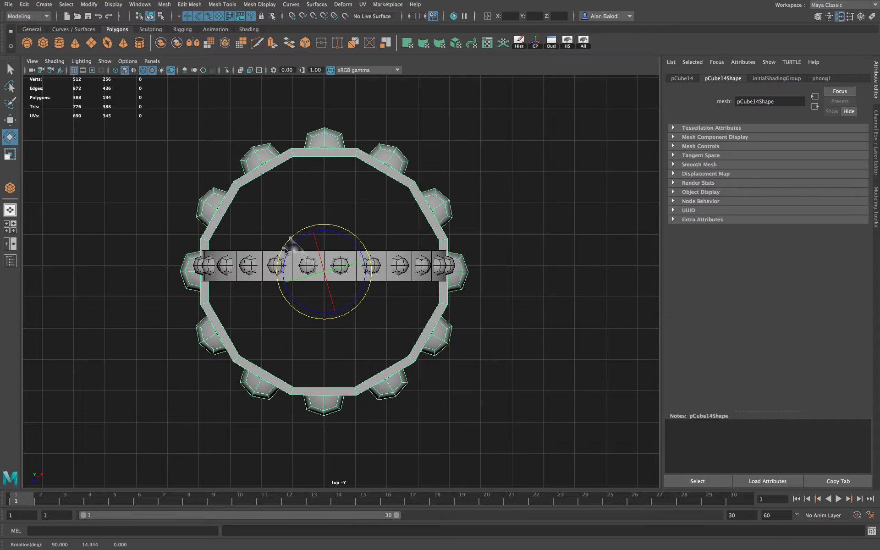
pyautogui.moveTo(285, 249); pyautogui.dragTo(285, 248)
pyautogui.press('w')
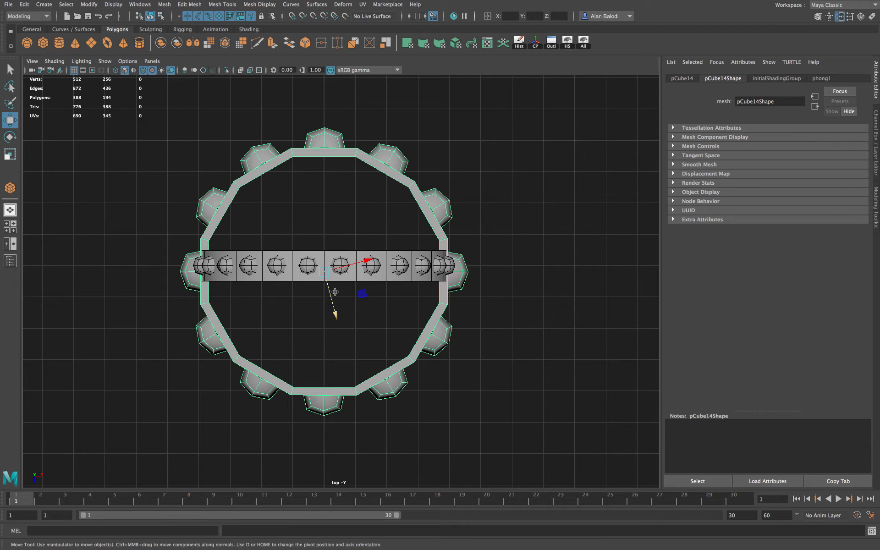
pyautogui.press('x')
pyautogui.moveTo(325, 271); pyautogui.dragTo(326, 268)
pyautogui.press('space')
pyautogui.press('space')
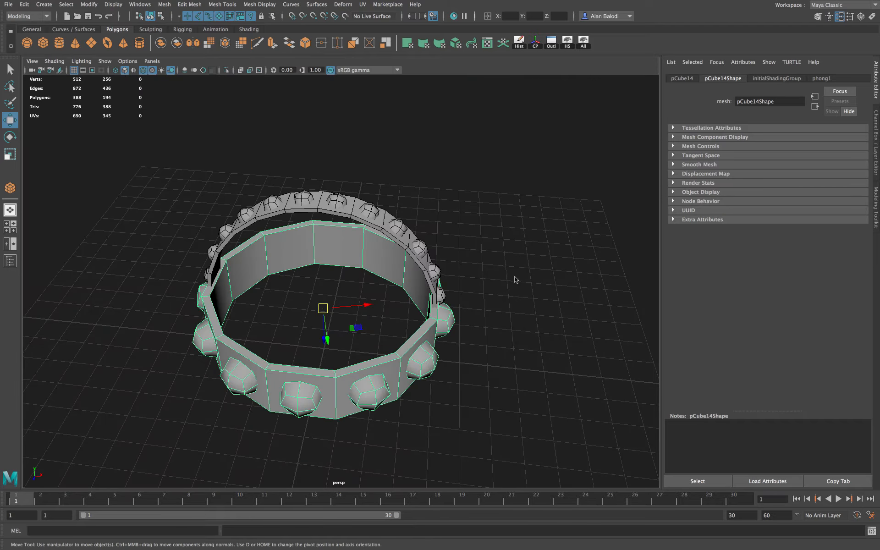
# - Select the arch in the perspective view, raise it slightly, and scale it uniformly to about 0.493
pyautogui.keyDown('alt'); pyautogui.moveTo(529, 320); pyautogui.dragTo(413, 240); pyautogui.keyUp('alt')
pyautogui.click(412, 229)
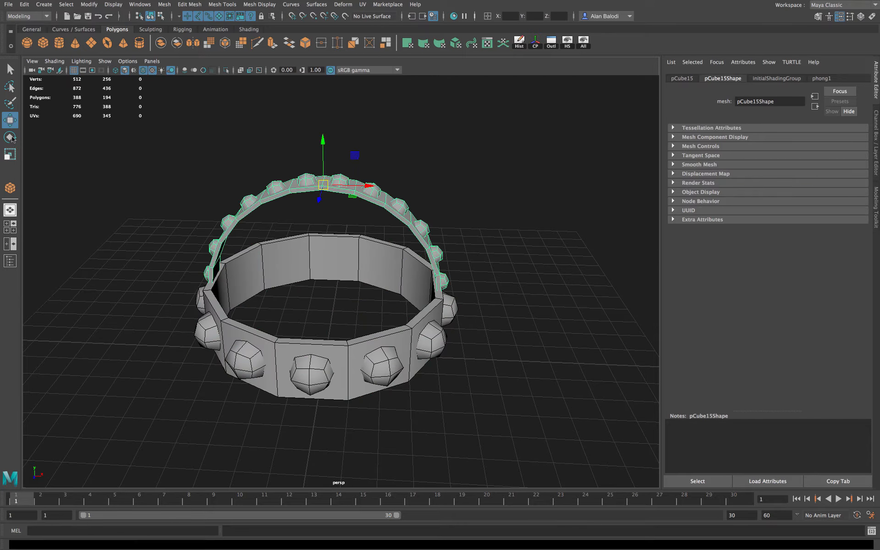
pyautogui.moveTo(324, 144)
pyautogui.mouseDown()
pyautogui.moveTo(324, 133)
pyautogui.moveTo(331, 141)
pyautogui.mouseUp()
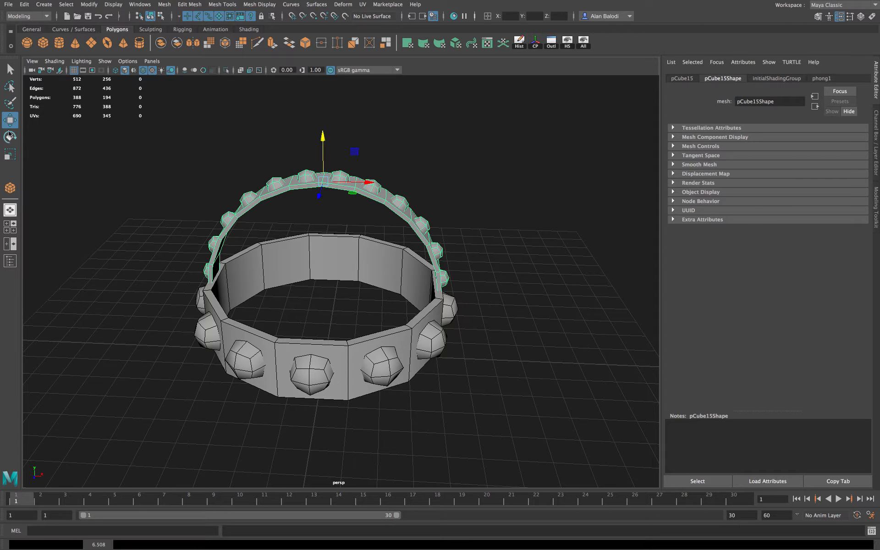
pyautogui.click(10, 155)
pyautogui.moveTo(323, 181); pyautogui.dragTo(323, 181)
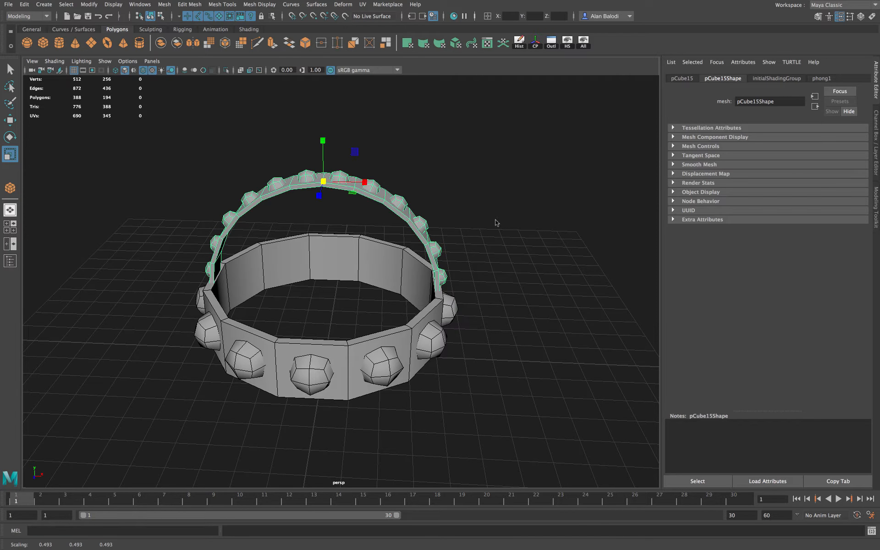
pyautogui.keyDown('alt'); pyautogui.moveTo(495, 223); pyautogui.dragTo(595, 306); pyautogui.keyUp('alt')
pyautogui.click(570, 316)
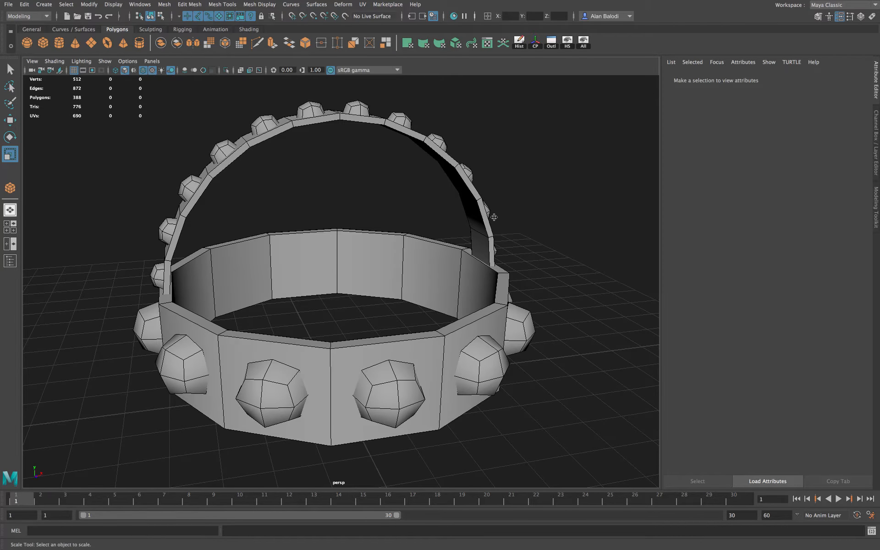
# - Turn on X-ray shading and raise the arch slightly so its ends meet the ring's upper rim
pyautogui.click(11, 120)
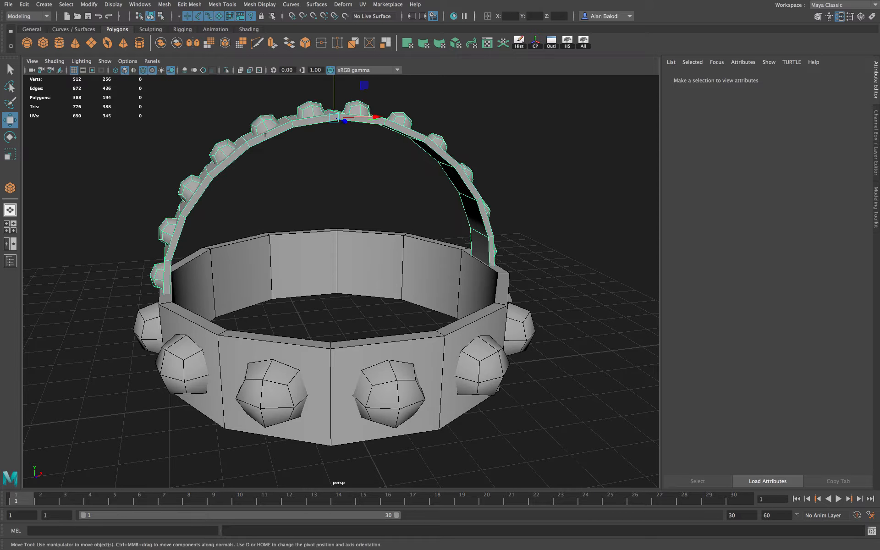
pyautogui.click(265, 132)
pyautogui.click(240, 70)
pyautogui.scroll(-3, 146, 148)
pyautogui.keyDown('alt'); pyautogui.moveTo(145, 156); pyautogui.dragTo(138, 141); pyautogui.keyUp('alt')
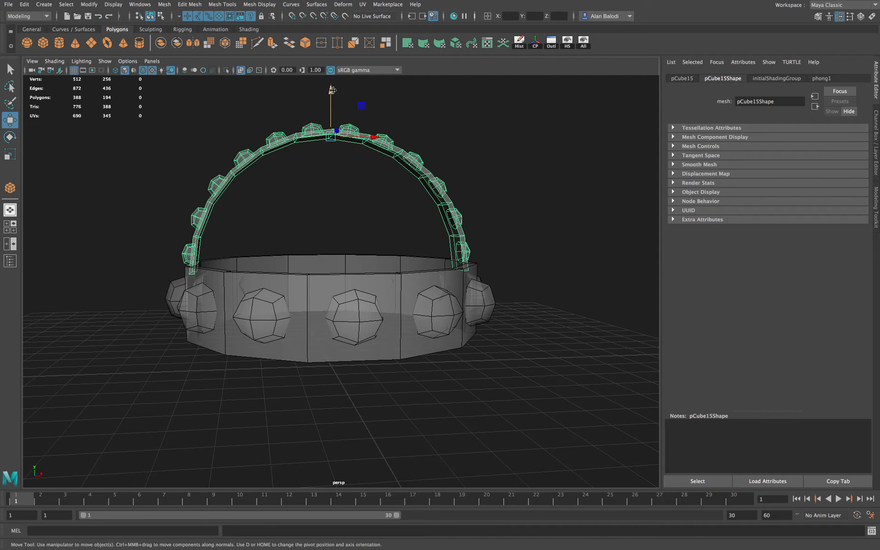
pyautogui.click(519, 221)
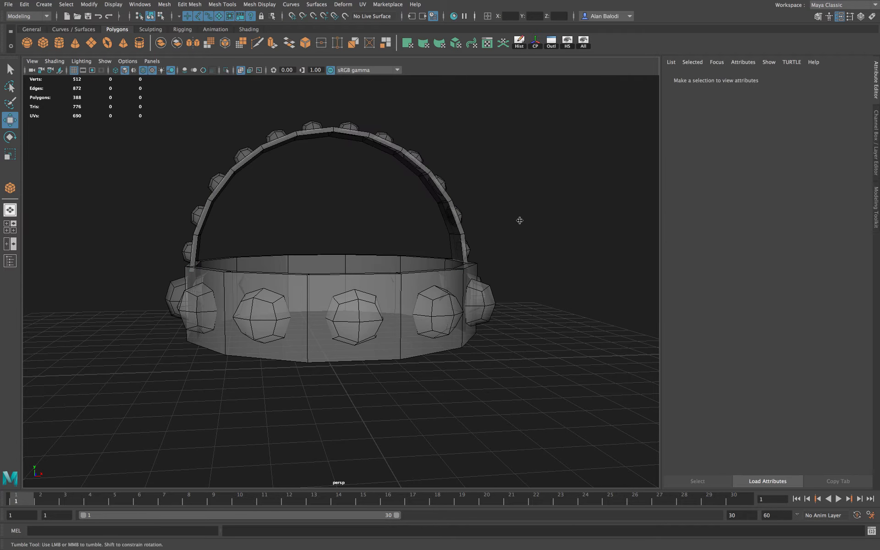
# - Turn off X-ray shading and check how the arch sits on the ring
pyautogui.keyDown('alt'); pyautogui.moveTo(520, 220); pyautogui.dragTo(252, 92); pyautogui.keyUp('alt')
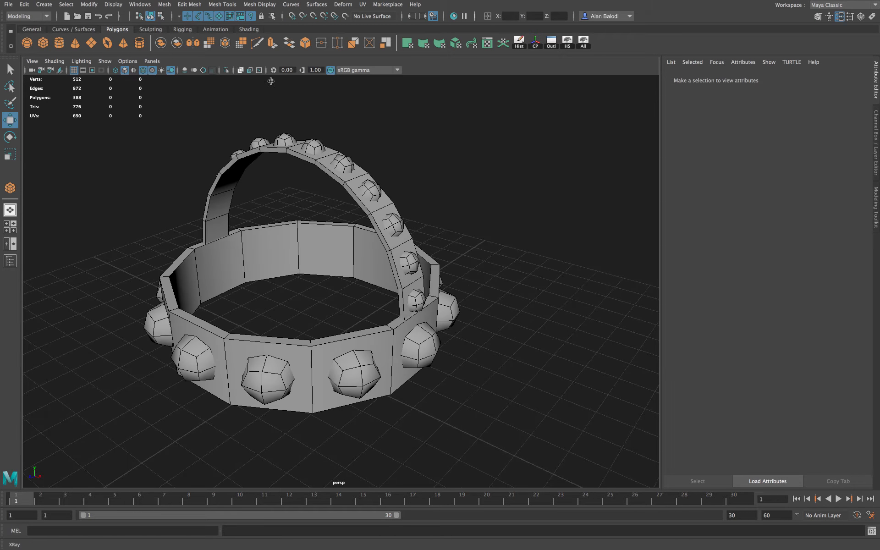
pyautogui.keyDown('alt'); pyautogui.moveTo(568, 249); pyautogui.dragTo(548, 249); pyautogui.keyUp('alt')
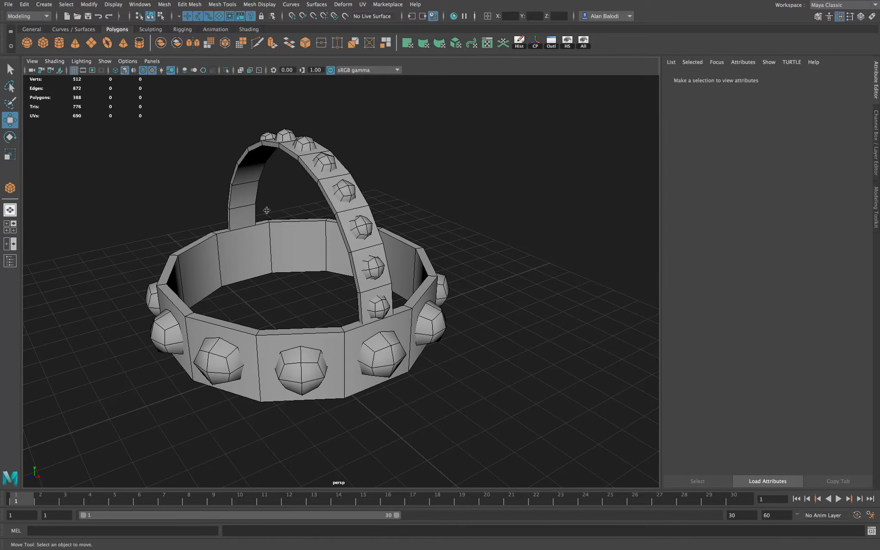
pyautogui.keyDown('alt'); pyautogui.moveTo(433, 226); pyautogui.dragTo(501, 235); pyautogui.keyUp('alt')
# - Create a large polygon cube beside the ring and arch in the perspective view
pyautogui.press('space')
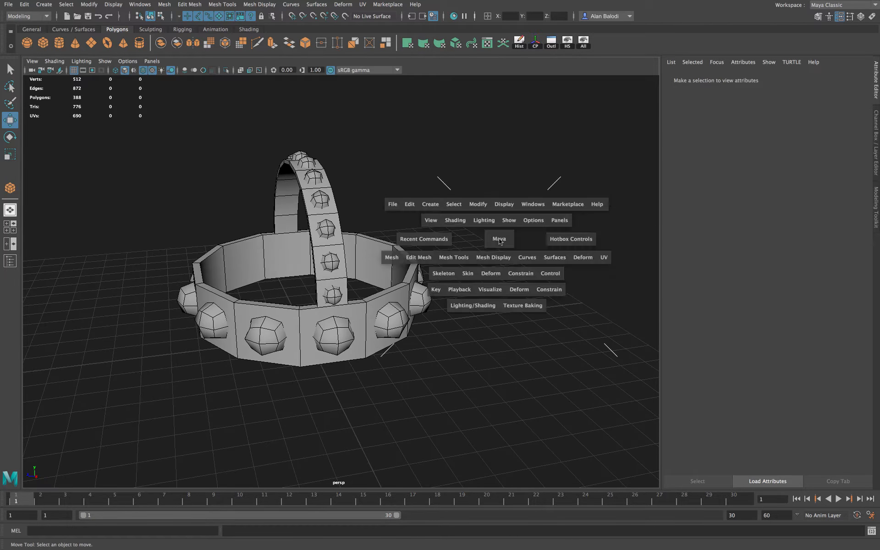
pyautogui.press('space')
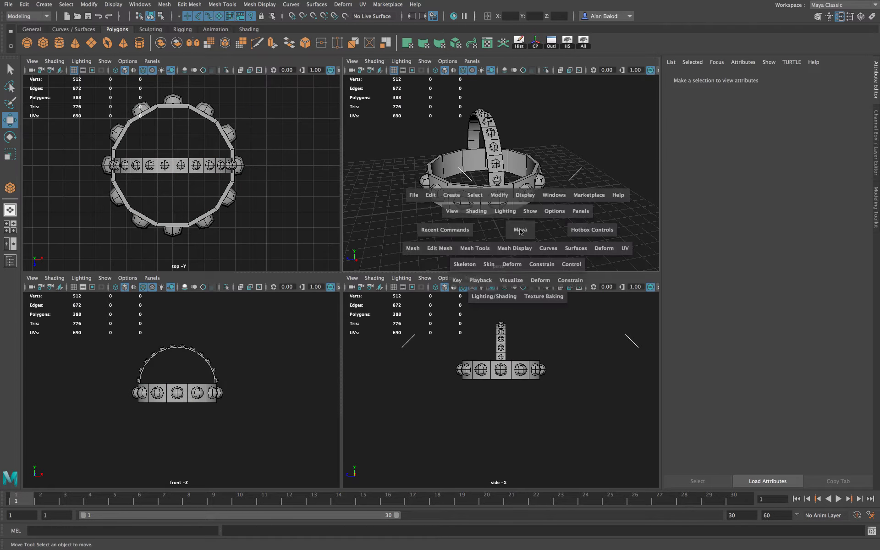
pyautogui.scroll(-3, 508, 257)
pyautogui.click(44, 45)
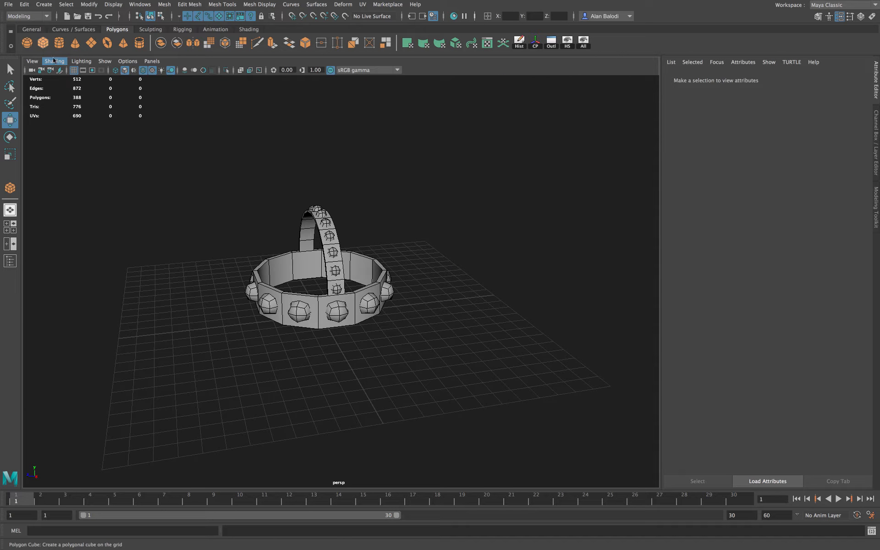
pyautogui.moveTo(149, 328); pyautogui.dragTo(185, 367)
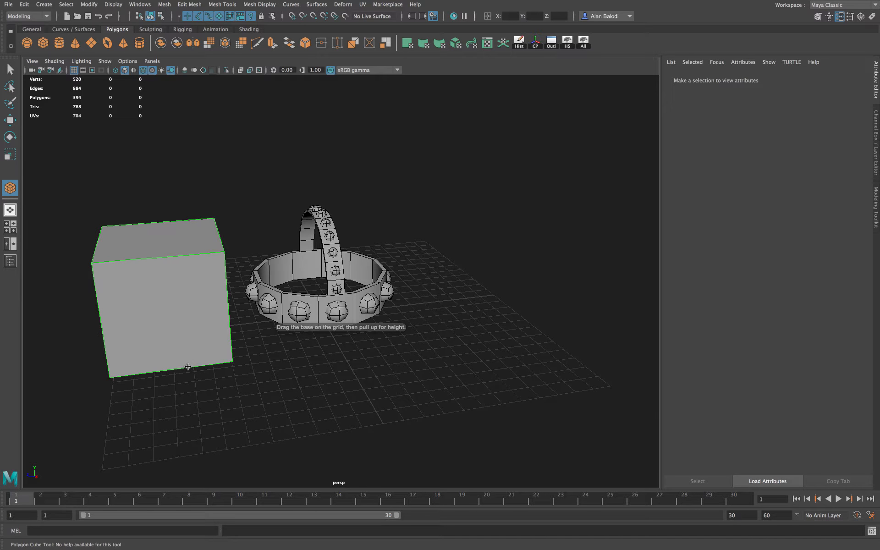
# - Smooth the cube into a sphere with 2 divisions
pyautogui.click(164, 4)
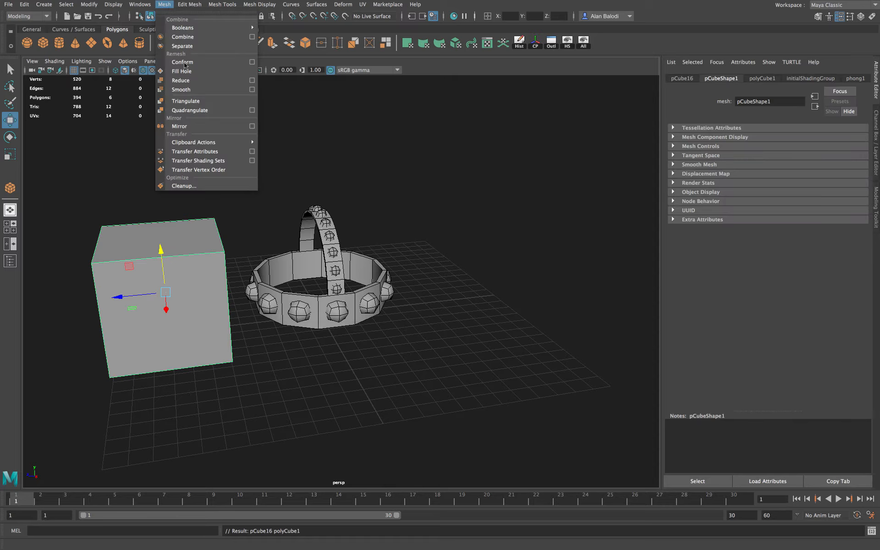
pyautogui.click(187, 91)
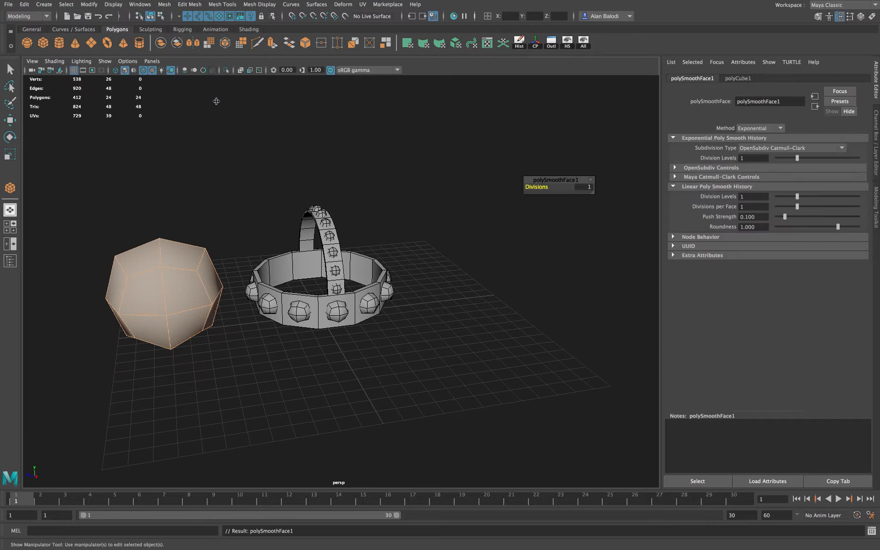
pyautogui.moveTo(536, 191); pyautogui.dragTo(538, 191)
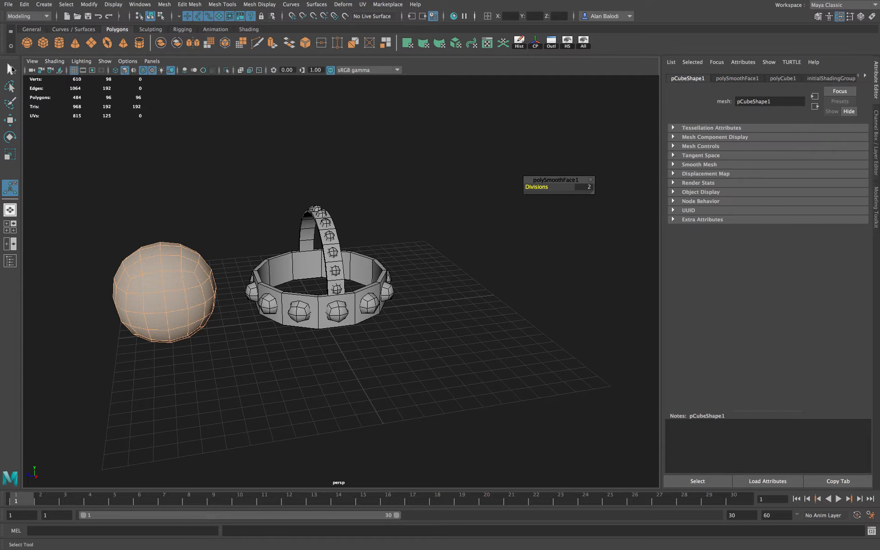
# - Select the faces of the sphere's lower half in the side view and delete them, leaving a dome
pyautogui.press('q')
pyautogui.press('space')
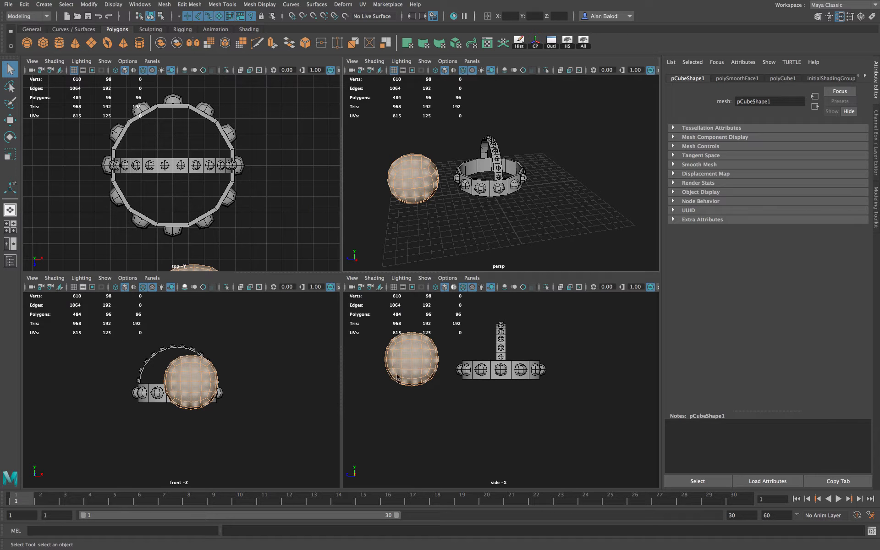
pyautogui.moveTo(403, 376); pyautogui.dragTo(411, 313, button='right')
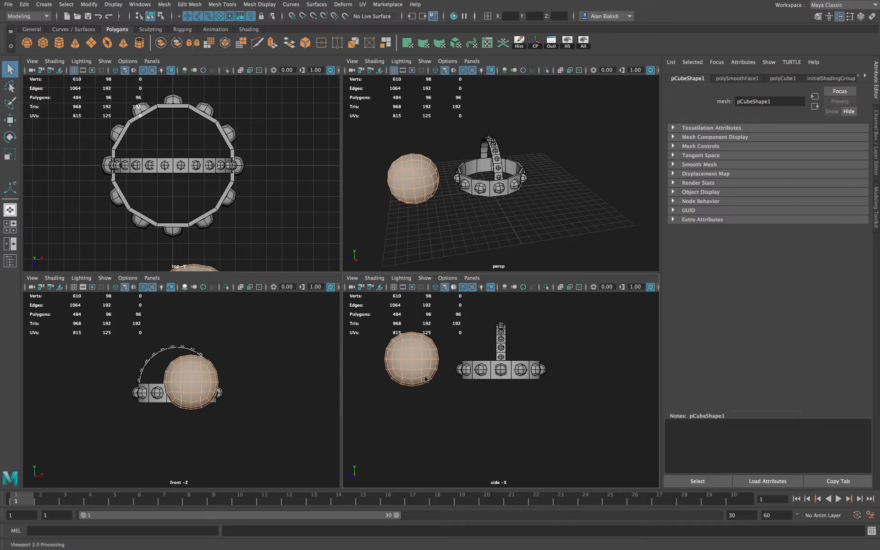
pyautogui.moveTo(364, 406); pyautogui.dragTo(442, 365)
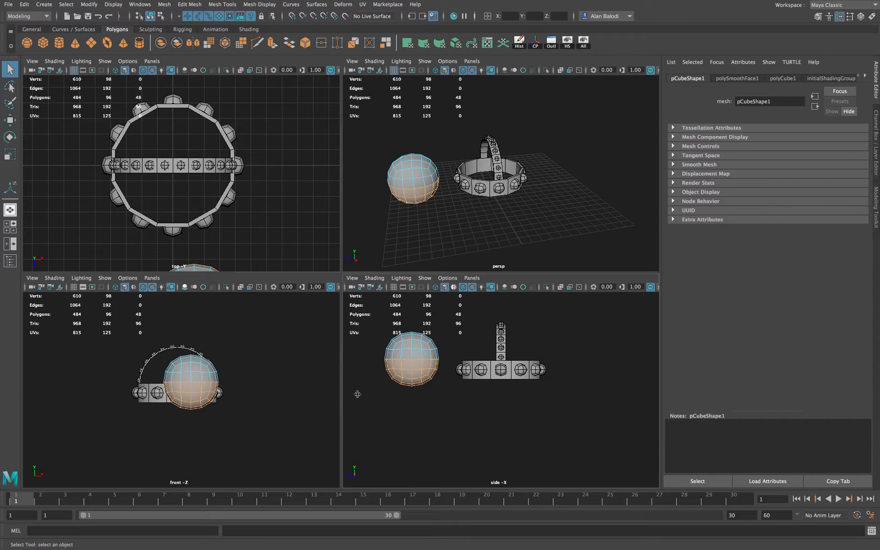
pyautogui.press('Delete')
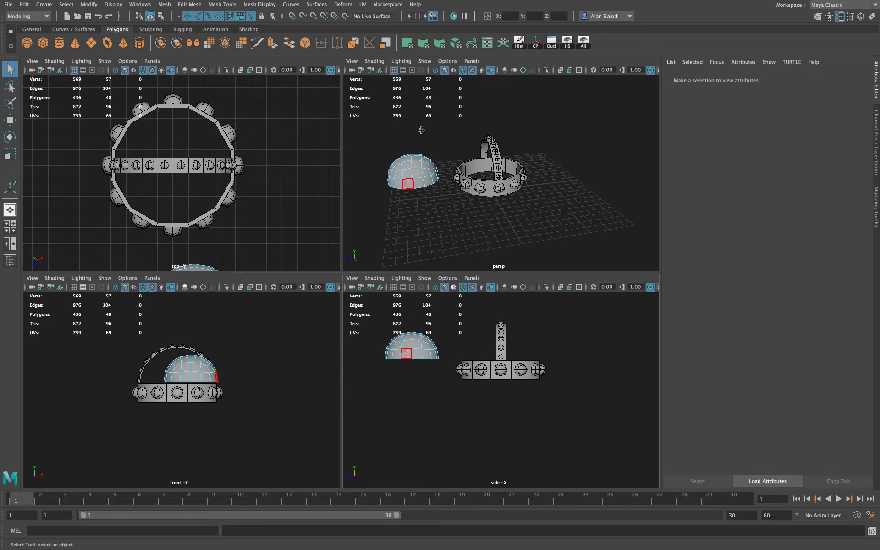
# - Extrude all of the dome's faces outward with a local Z translation of 0.345, then return to object mode and deselect
pyautogui.moveTo(377, 139); pyautogui.dragTo(445, 202)
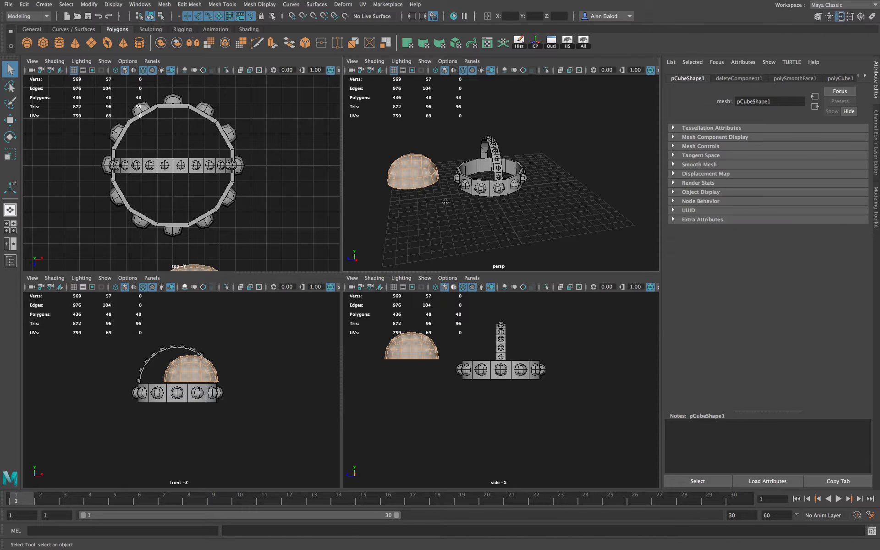
pyautogui.press('space')
pyautogui.keyDown('alt'); pyautogui.moveTo(397, 331); pyautogui.dragTo(403, 312); pyautogui.keyUp('alt')
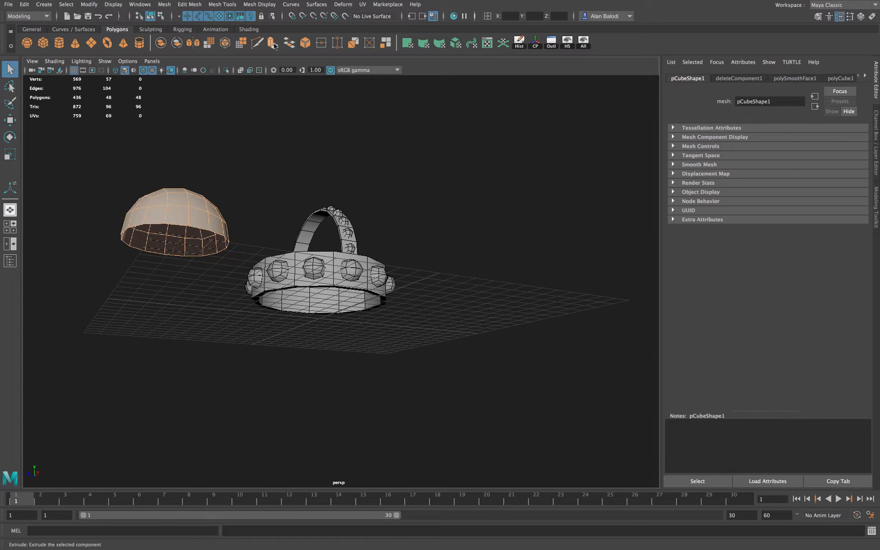
pyautogui.click(272, 43)
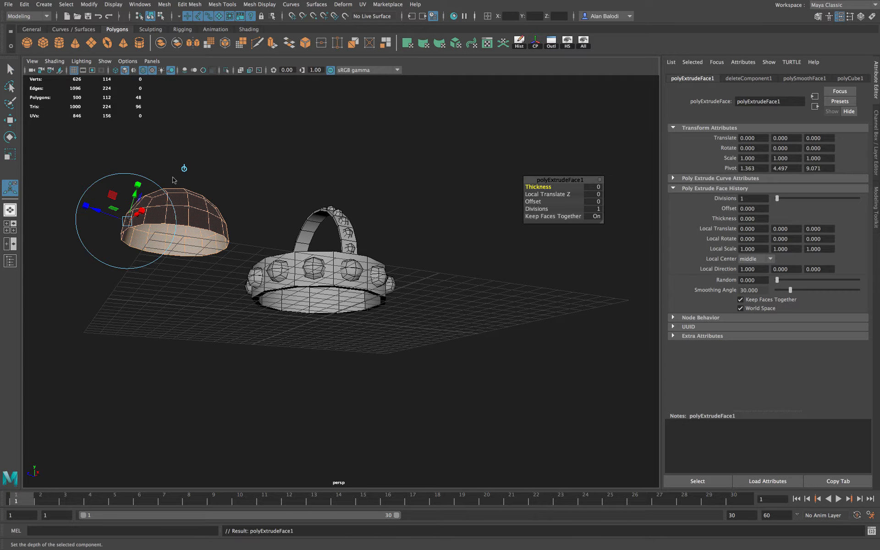
pyautogui.moveTo(95, 209)
pyautogui.mouseDown()
pyautogui.moveTo(105, 210)
pyautogui.moveTo(89, 203)
pyautogui.mouseUp()
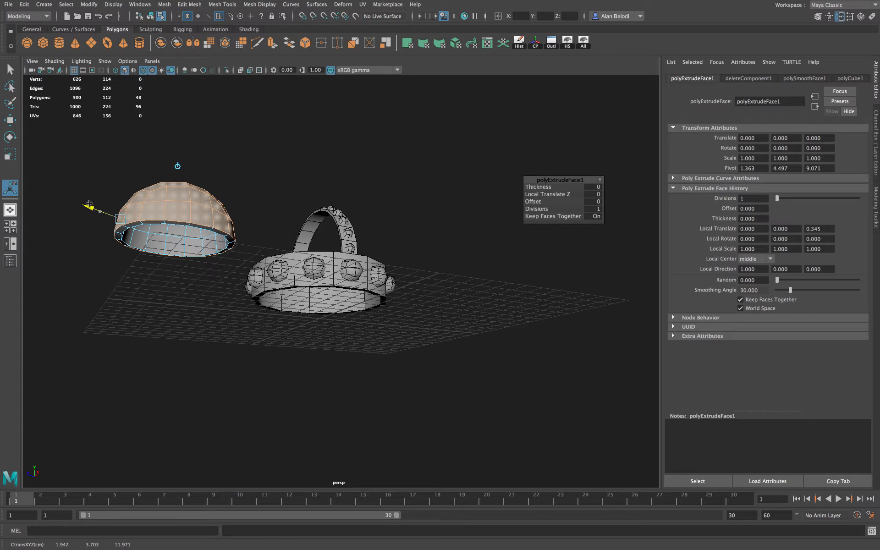
pyautogui.keyDown('alt'); pyautogui.moveTo(244, 157); pyautogui.dragTo(181, 254); pyautogui.keyUp('alt')
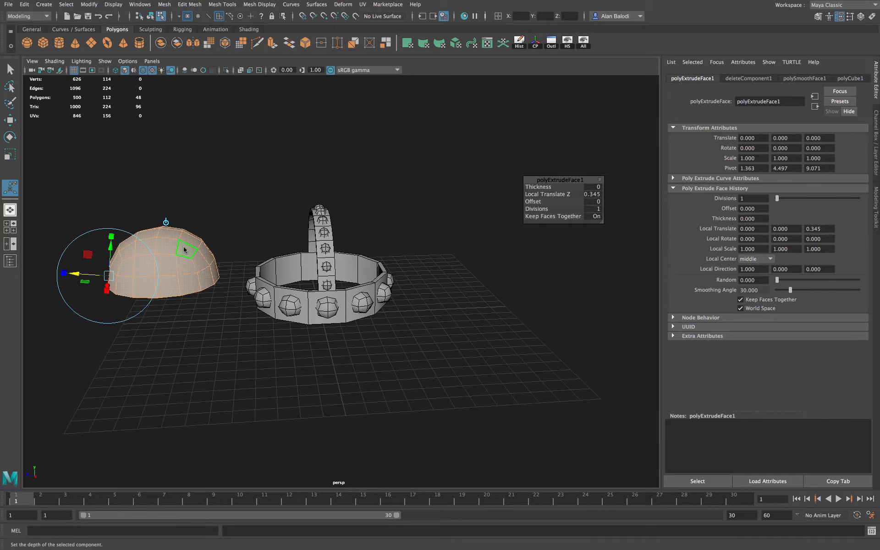
pyautogui.moveTo(184, 249); pyautogui.dragTo(232, 233, button='right')
pyautogui.click(210, 208)
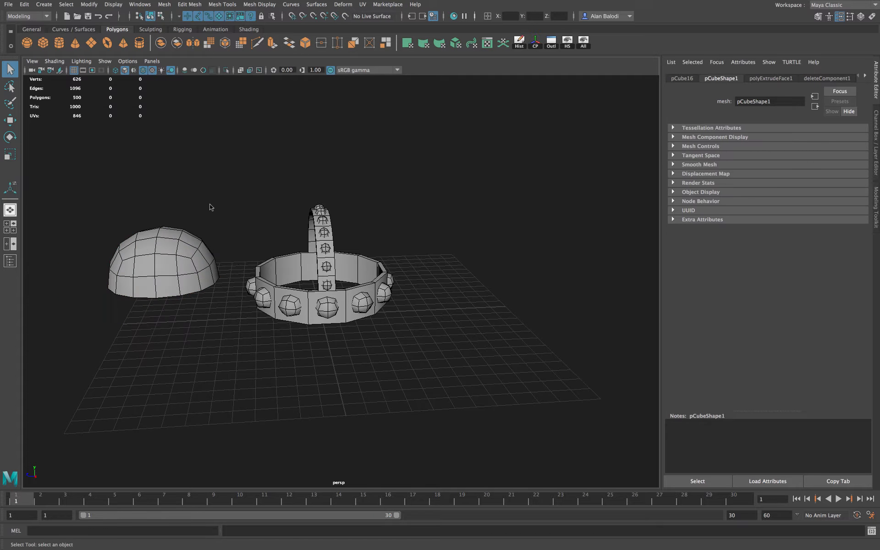
# - Select the dome in the top view and snap it to the grid center, inside the ring and under the arch
pyautogui.moveTo(210, 207)
pyautogui.keyDown('alt'); pyautogui.mouseDown()
pyautogui.moveTo(212, 197)
pyautogui.moveTo(211, 210)
pyautogui.mouseUp(); pyautogui.keyUp('alt')
pyautogui.press('w')
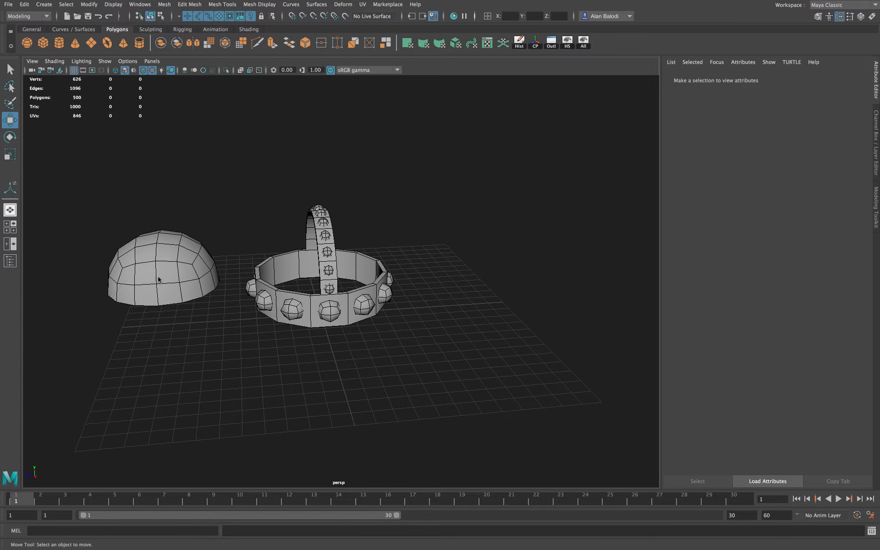
pyautogui.press('space')
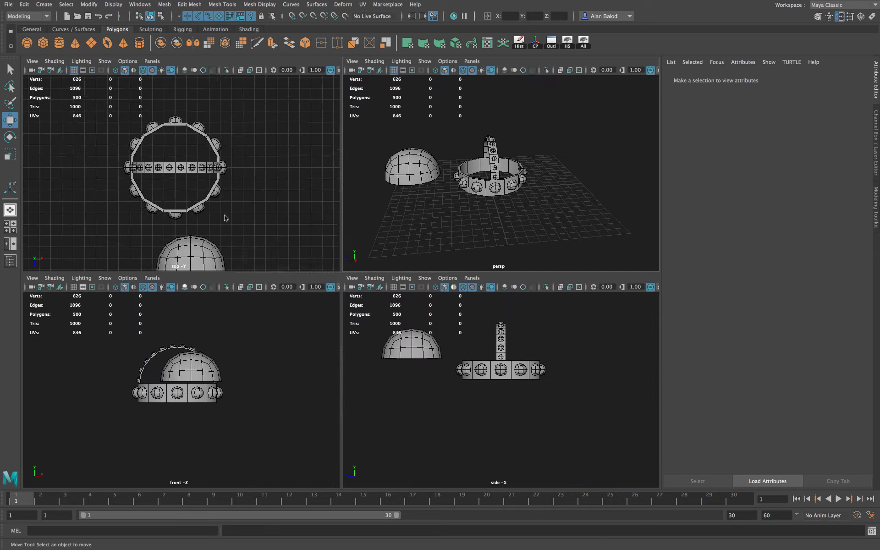
pyautogui.scroll(-3, 225, 215)
pyautogui.click(192, 234)
pyautogui.press('x')
pyautogui.moveTo(190, 244); pyautogui.dragTo(177, 168)
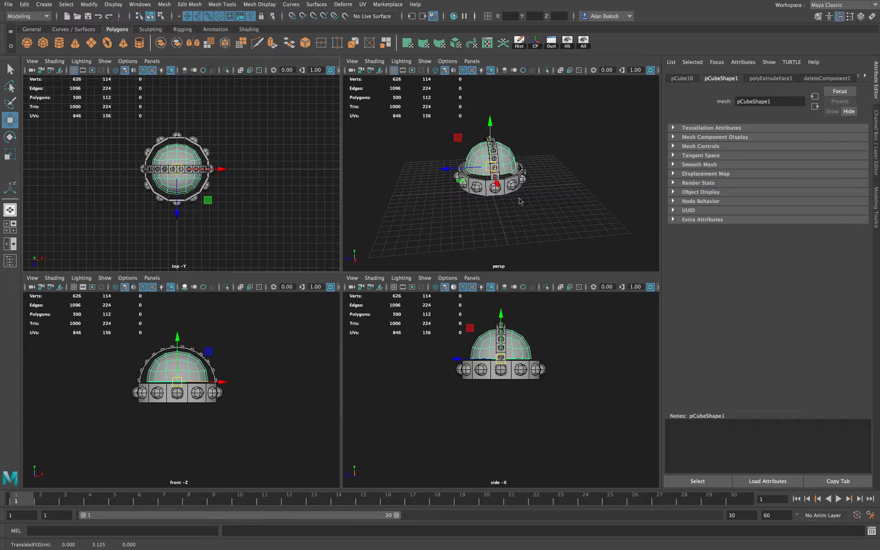
pyautogui.press('space')
pyautogui.keyDown('alt'); pyautogui.moveTo(513, 249); pyautogui.dragTo(548, 256); pyautogui.keyUp('alt')
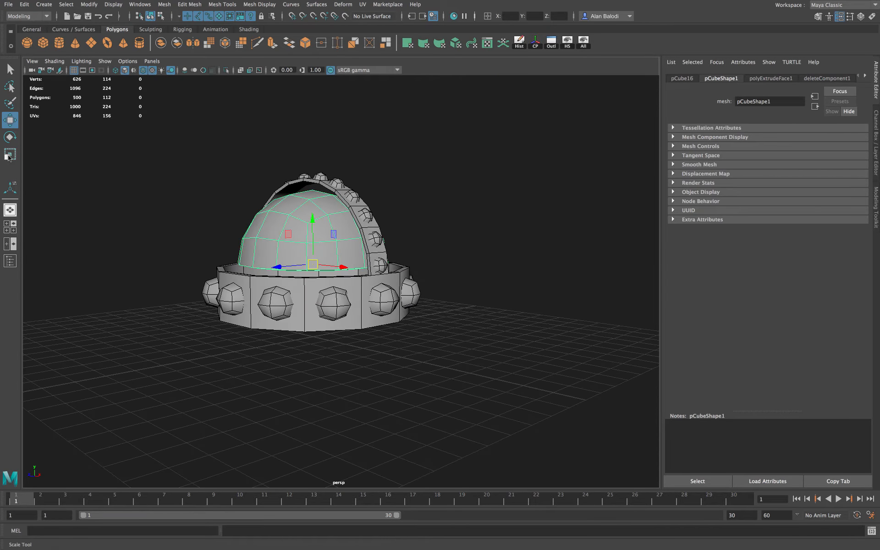
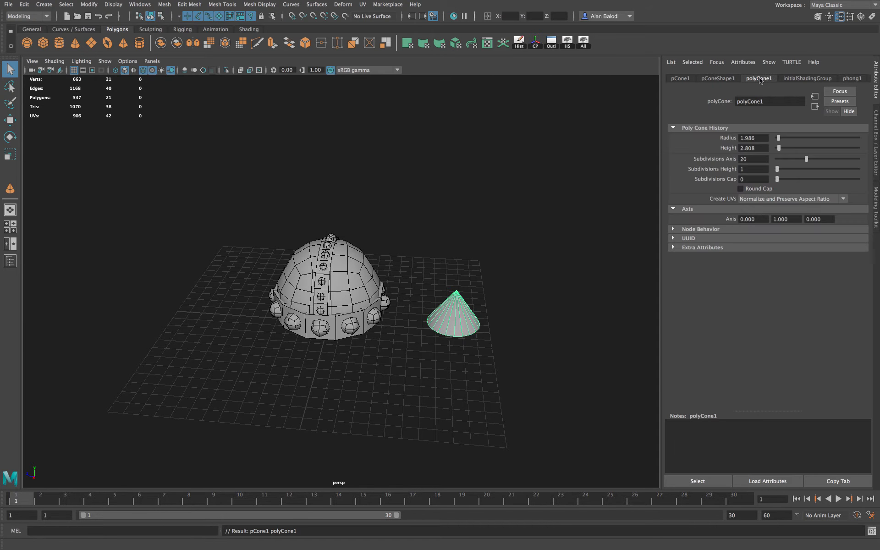
# - Set the cone's axis subdivisions to 10 and scale it to about 0.617 in X and Z and 2.540 in Y
pyautogui.moveTo(807, 159); pyautogui.dragTo(788, 162)
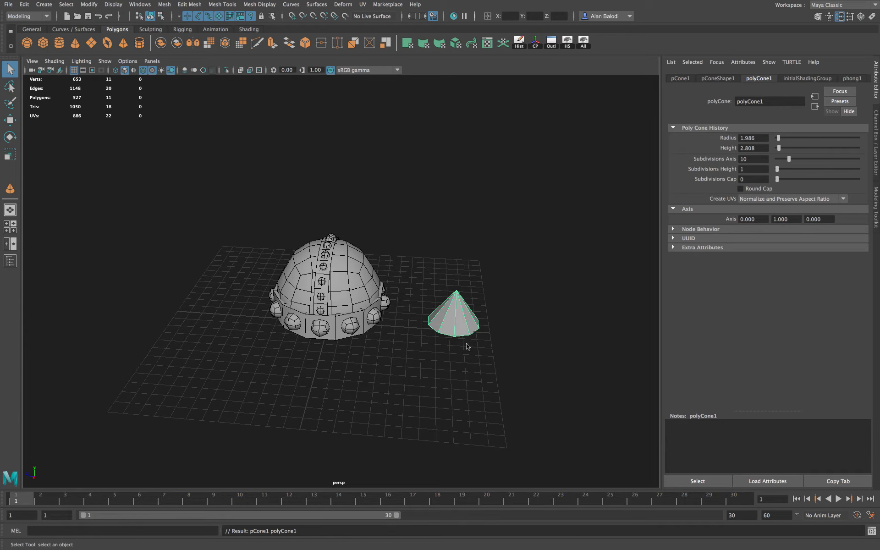
pyautogui.moveTo(456, 363)
pyautogui.keyDown('alt'); pyautogui.mouseDown()
pyautogui.moveTo(467, 355)
pyautogui.moveTo(457, 352)
pyautogui.mouseUp(); pyautogui.keyUp('alt')
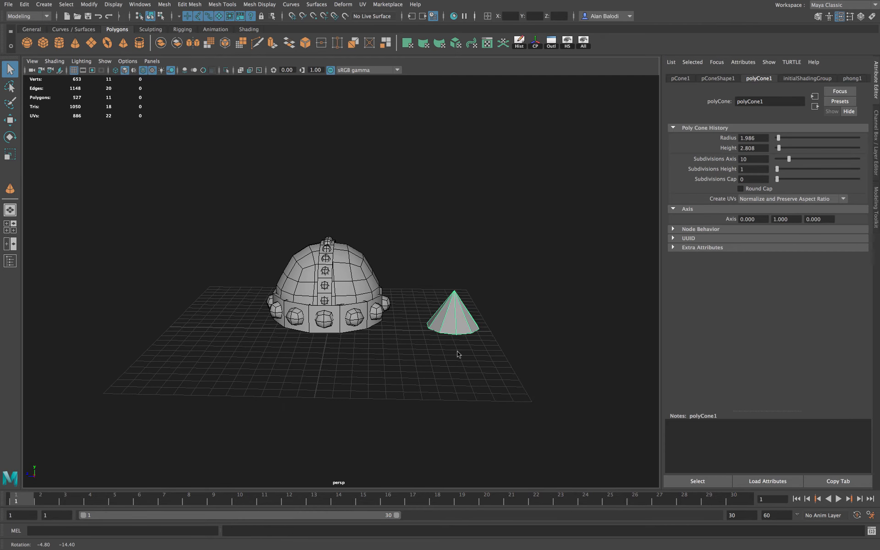
pyautogui.click(10, 155)
pyautogui.moveTo(456, 269); pyautogui.dragTo(468, 193)
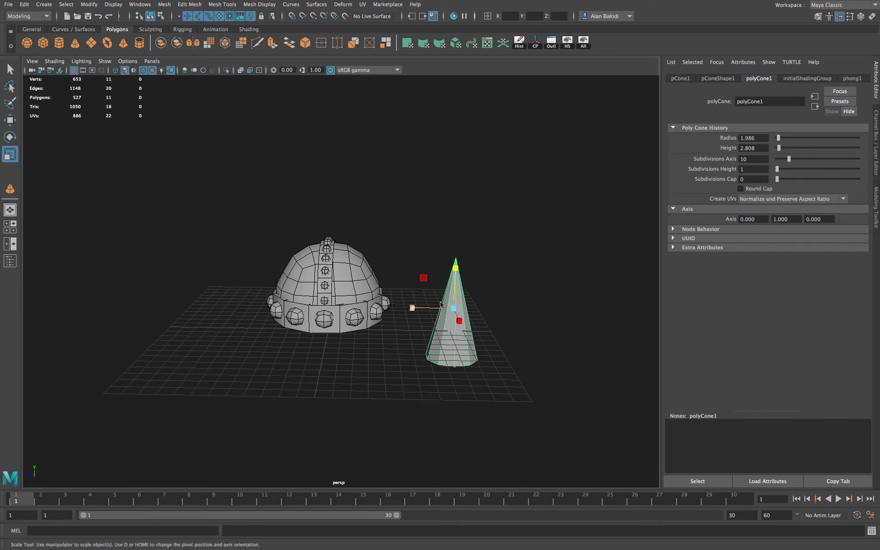
pyautogui.moveTo(454, 308); pyautogui.dragTo(428, 310)
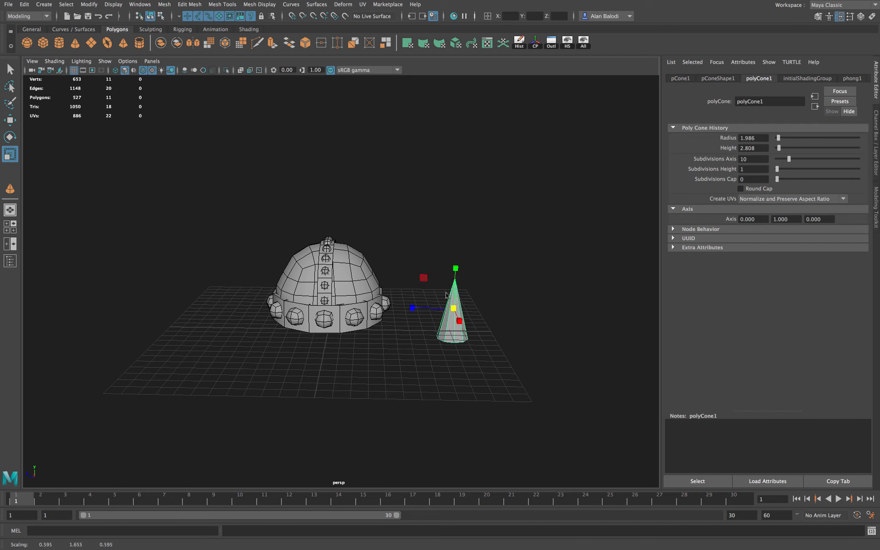
pyautogui.moveTo(456, 268); pyautogui.dragTo(460, 238)
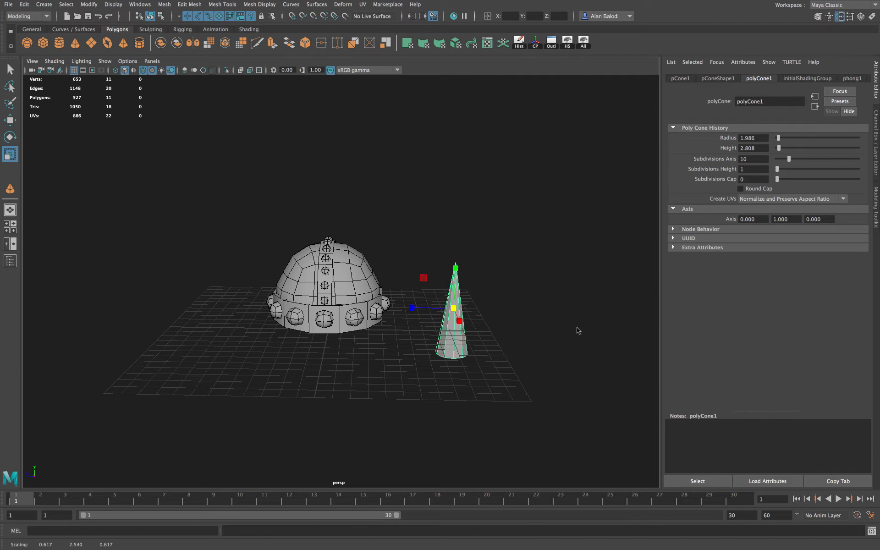
pyautogui.keyDown('alt'); pyautogui.moveTo(576, 330); pyautogui.dragTo(540, 322); pyautogui.keyUp('alt')
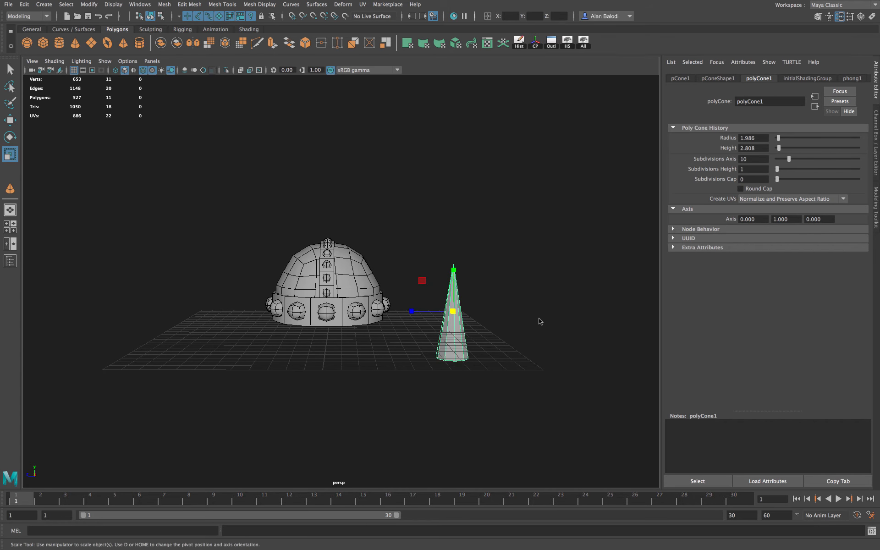
# - Raise the cone to about 5.284 in Y so its base is near grid level
pyautogui.press('w')
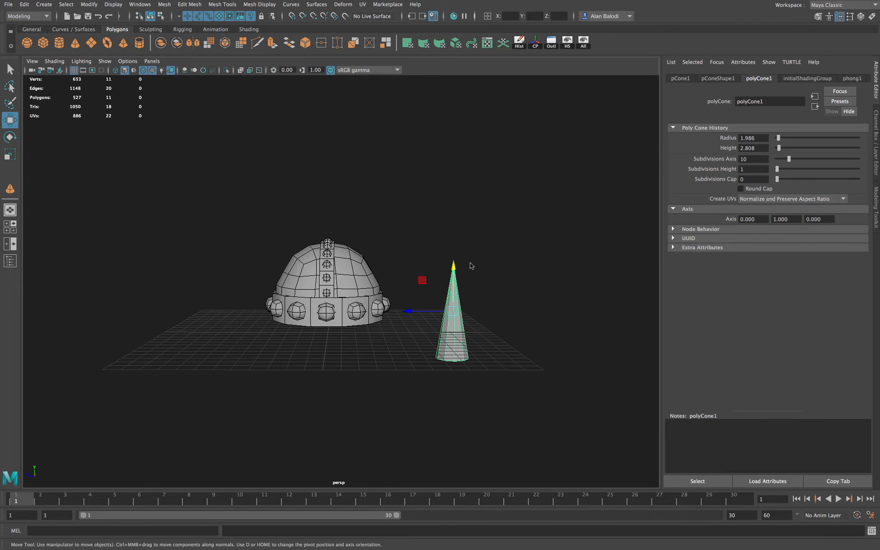
pyautogui.moveTo(456, 267); pyautogui.dragTo(456, 211)
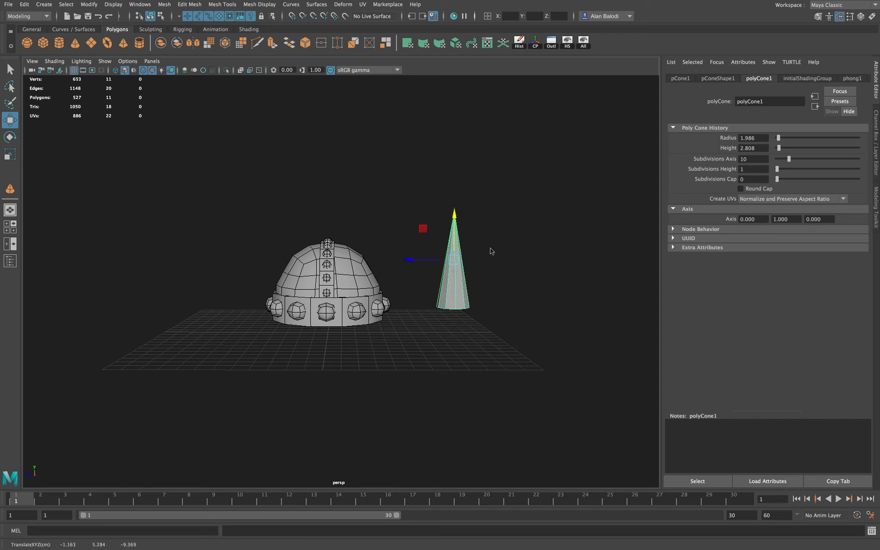
pyautogui.keyDown('alt'); pyautogui.moveTo(491, 250); pyautogui.dragTo(513, 295); pyautogui.keyUp('alt')
pyautogui.scroll(2, 568, 347)
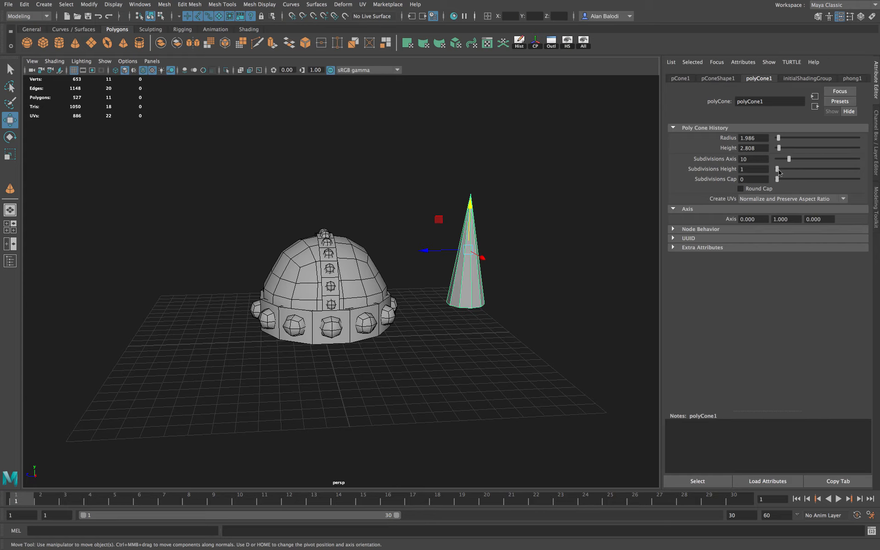
# - Set the cone's height subdivisions to 6
pyautogui.moveTo(778, 172); pyautogui.dragTo(786, 172)
pyautogui.keyDown('alt'); pyautogui.moveTo(572, 320); pyautogui.dragTo(544, 320); pyautogui.keyUp('alt')
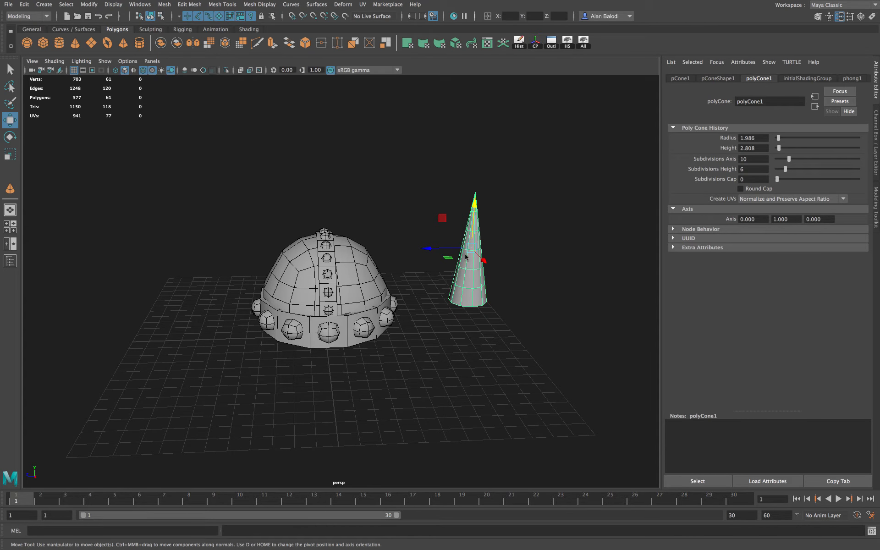
pyautogui.moveTo(507, 279)
pyautogui.keyDown('alt'); pyautogui.mouseDown()
pyautogui.moveTo(522, 275)
pyautogui.moveTo(495, 271)
pyautogui.moveTo(507, 279)
pyautogui.mouseUp(); pyautogui.keyUp('alt')
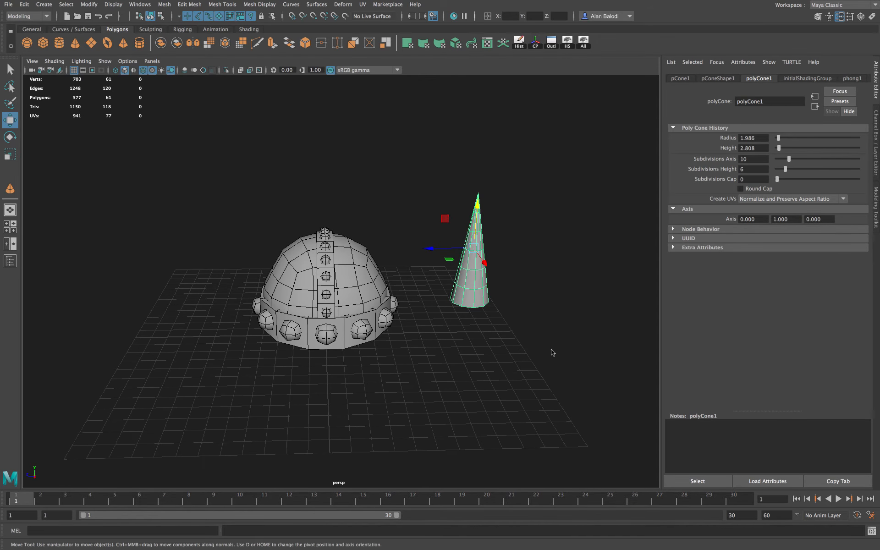
# - Extrude the cone's bottom cap face downward with a local Z translate of 0.653
pyautogui.scroll(3, 551, 353)
pyautogui.keyDown('alt'); pyautogui.moveTo(487, 333); pyautogui.dragTo(499, 332); pyautogui.keyUp('alt')
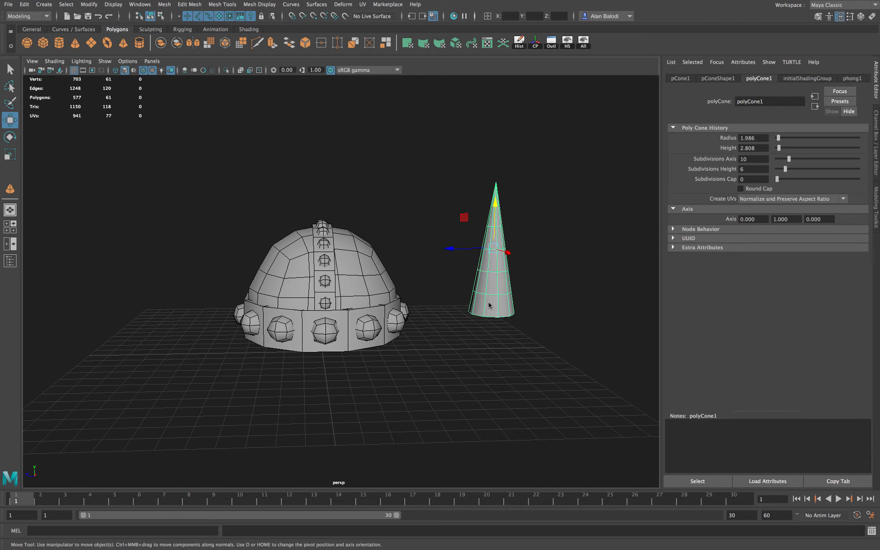
pyautogui.moveTo(489, 288); pyautogui.dragTo(489, 263, button='right')
pyautogui.click(492, 318)
pyautogui.keyDown('alt'); pyautogui.moveTo(576, 353); pyautogui.dragTo(517, 315); pyautogui.keyUp('alt')
pyautogui.scroll(4, 571, 372)
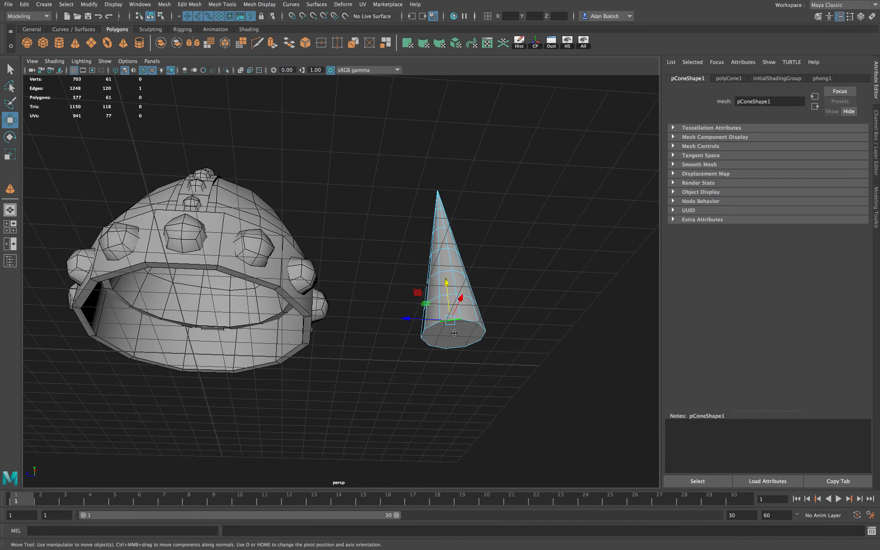
pyautogui.moveTo(455, 288); pyautogui.dragTo(454, 313, button='right')
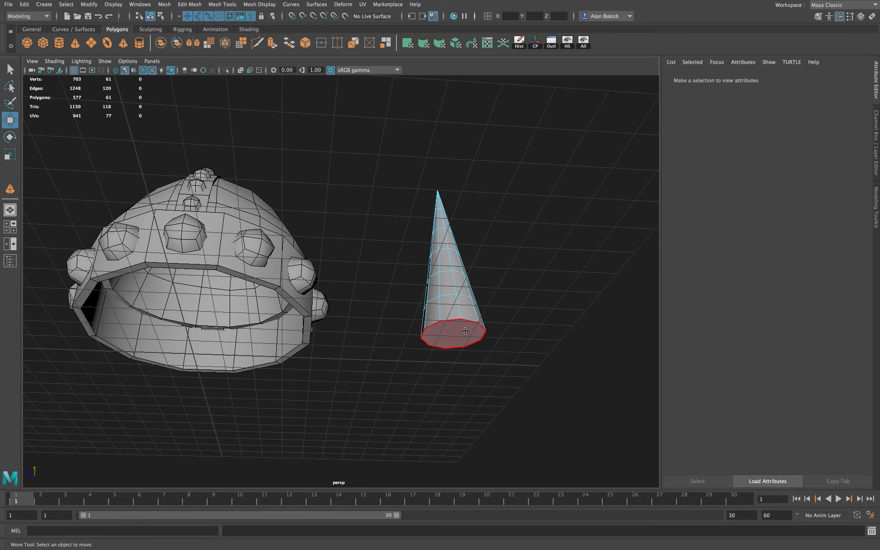
pyautogui.click(452, 337)
pyautogui.keyDown('alt'); pyautogui.moveTo(543, 350); pyautogui.dragTo(369, 168); pyautogui.keyUp('alt')
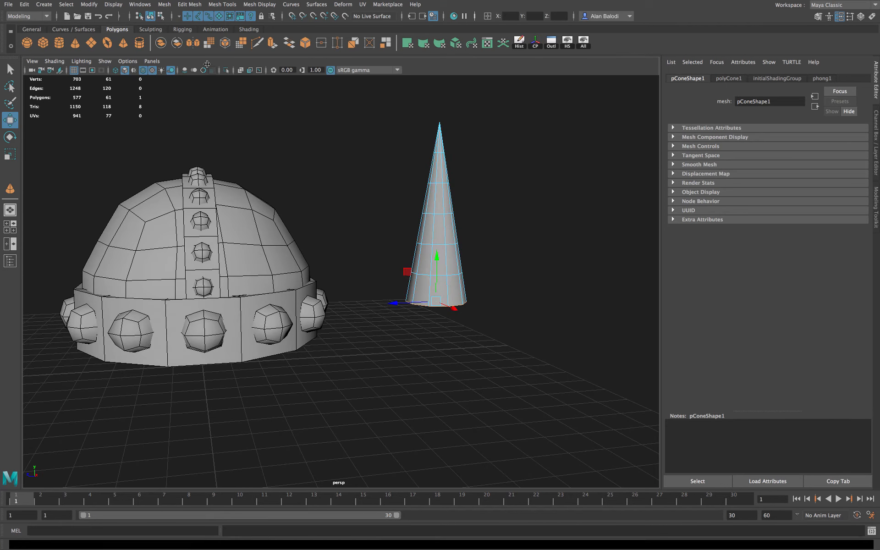
pyautogui.click(272, 42)
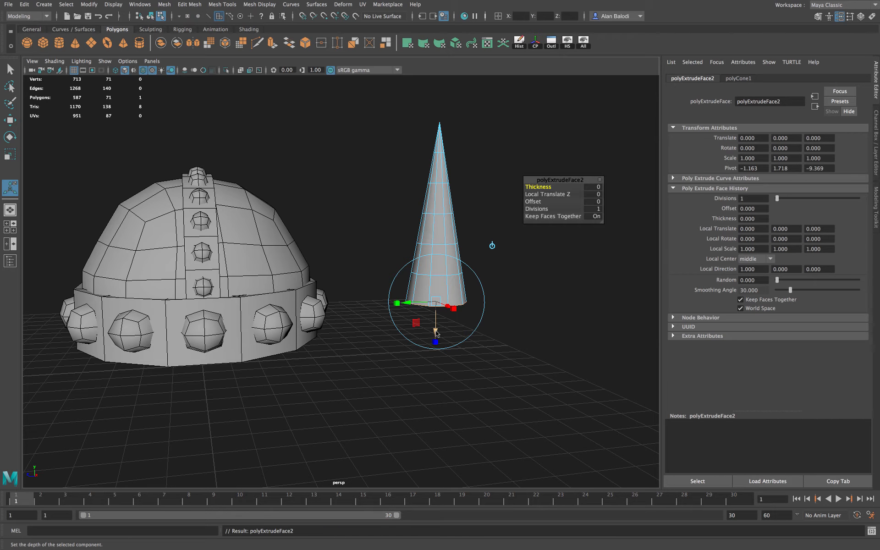
pyautogui.moveTo(436, 333); pyautogui.dragTo(475, 336)
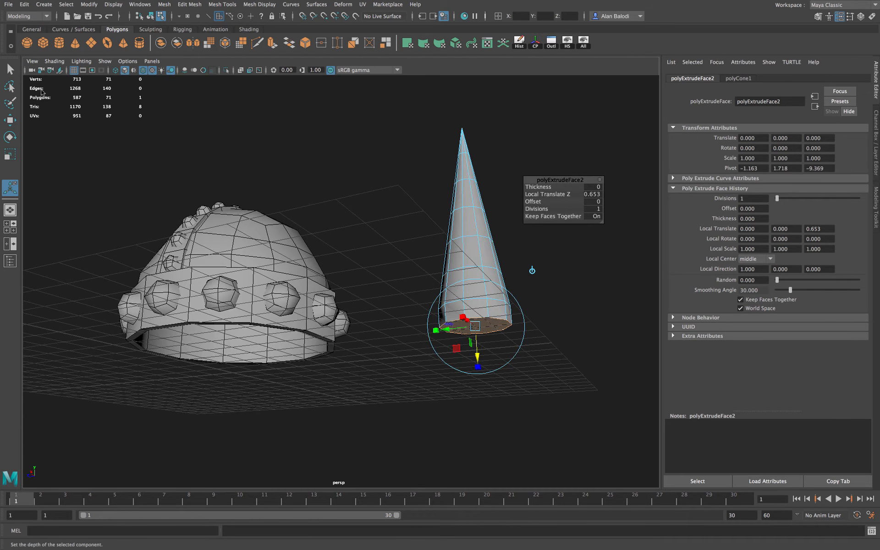
# - Select the face loop around the cone's new base band and extrude it outward by 0.435 in local Z
pyautogui.moveTo(485, 289); pyautogui.dragTo(485, 315, button='right')
pyautogui.press('q')
pyautogui.click(495, 310)
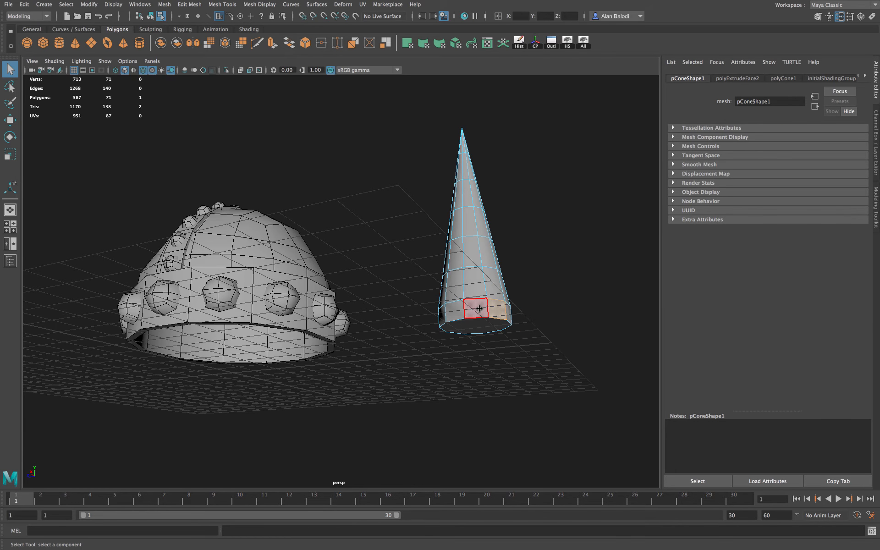
pyautogui.keyDown('shift'); pyautogui.doubleClick(479, 309); pyautogui.keyUp('shift')
pyautogui.keyDown('alt'); pyautogui.moveTo(580, 323); pyautogui.dragTo(535, 387); pyautogui.keyUp('alt')
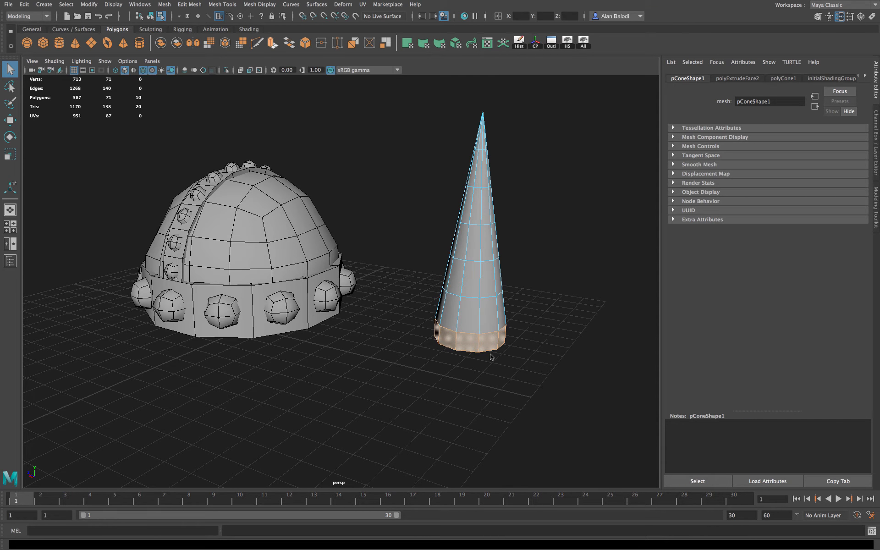
pyautogui.hotkey('ctrl', 'e')
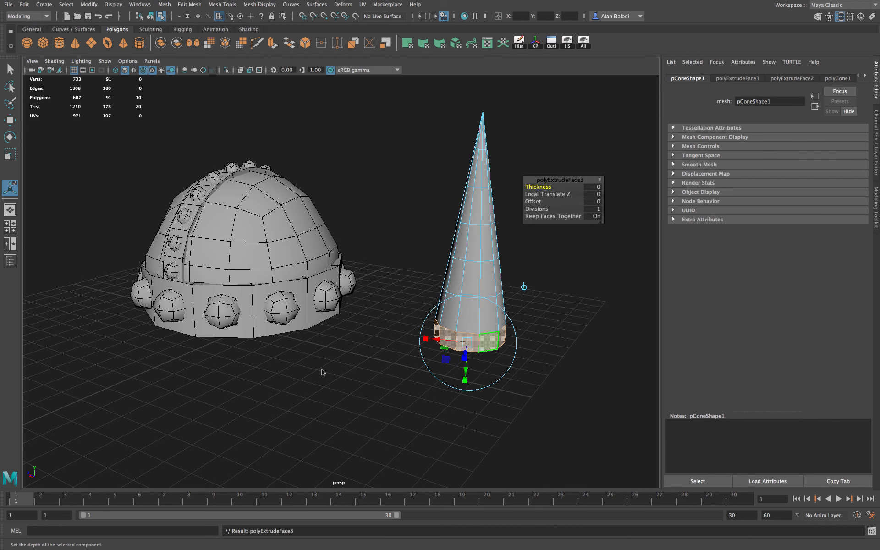
pyautogui.moveTo(321, 372)
pyautogui.keyDown('alt'); pyautogui.mouseDown()
pyautogui.moveTo(303, 368)
pyautogui.moveTo(326, 373)
pyautogui.mouseUp(); pyautogui.keyUp('alt')
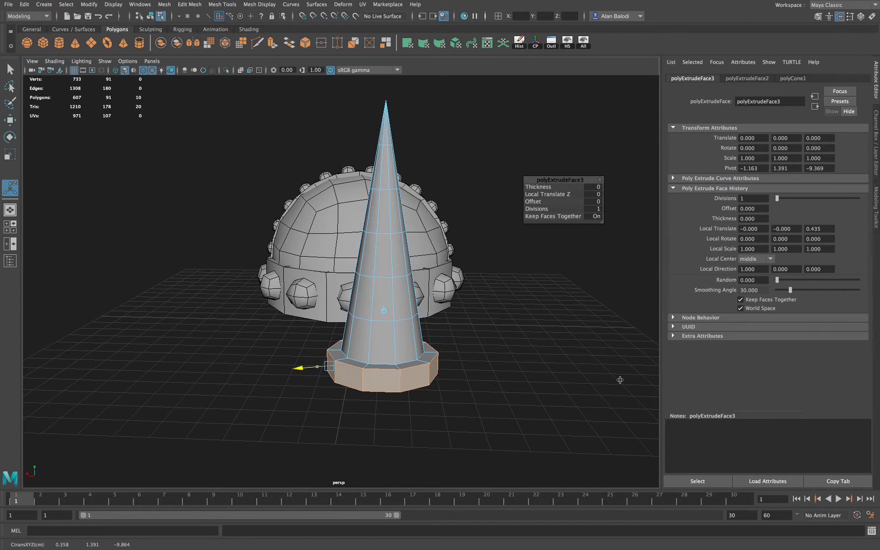
# - Delete the cone's bottom cap face and the ring of underside faces around it to leave the base open
pyautogui.keyDown('alt'); pyautogui.moveTo(620, 380); pyautogui.dragTo(630, 401); pyautogui.keyUp('alt')
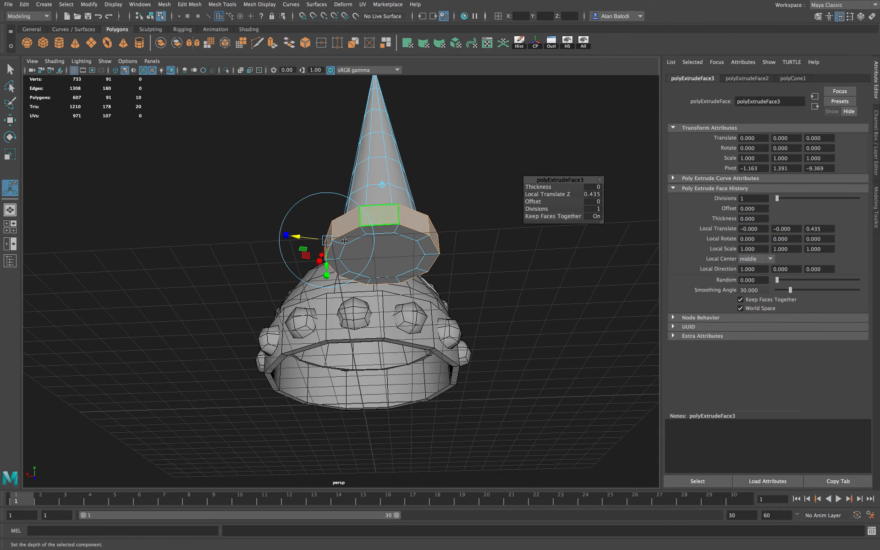
pyautogui.press('q')
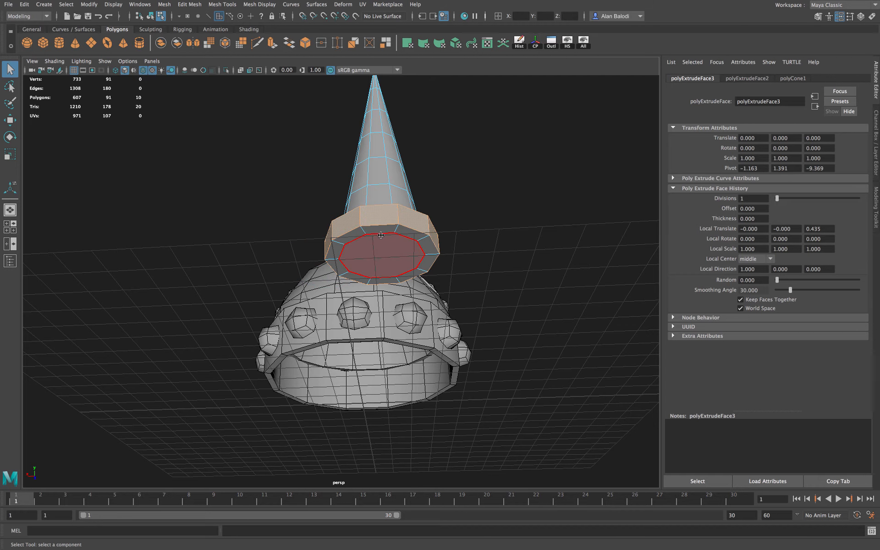
pyautogui.doubleClick(409, 233)
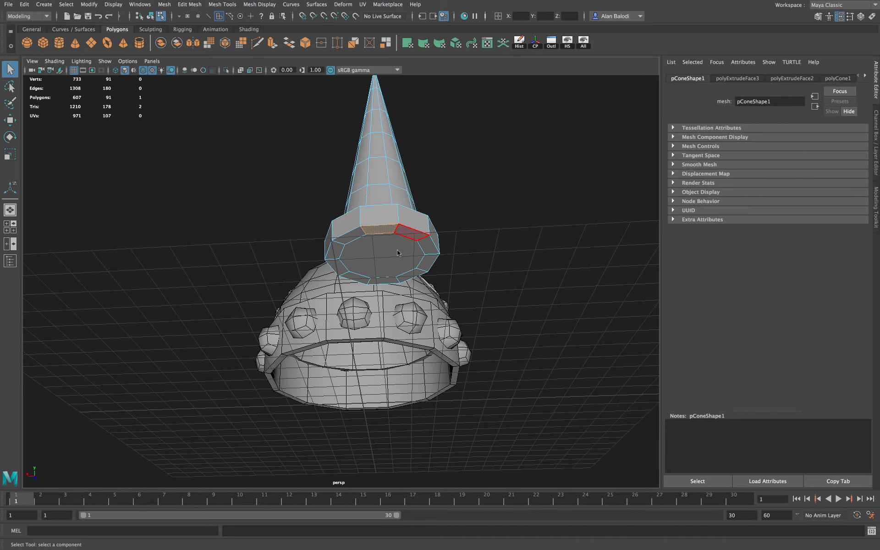
pyautogui.keyDown('shift'); pyautogui.click(536, 201); pyautogui.keyUp('shift')
pyautogui.press('Delete')
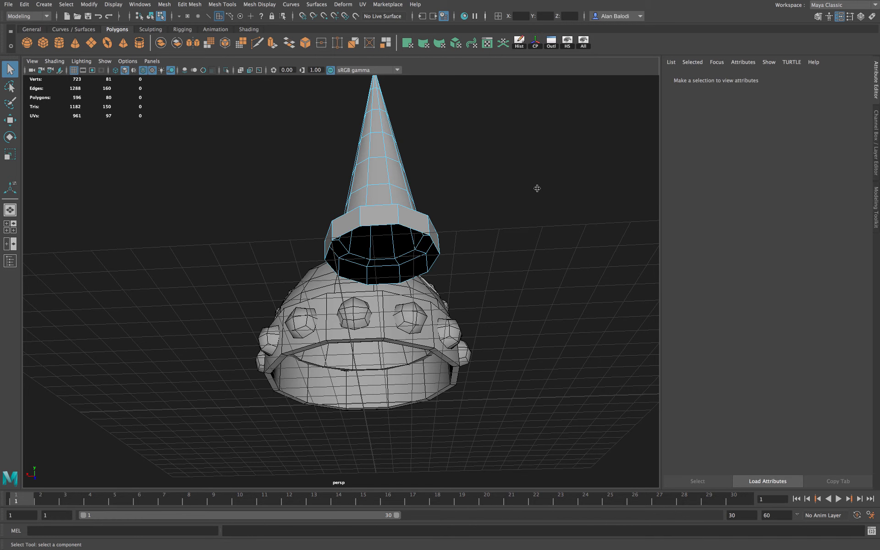
# - Add a Bend deformer to the whole cone and set its curvature to about -75.682
pyautogui.keyDown('alt'); pyautogui.moveTo(529, 236); pyautogui.dragTo(498, 206); pyautogui.keyUp('alt')
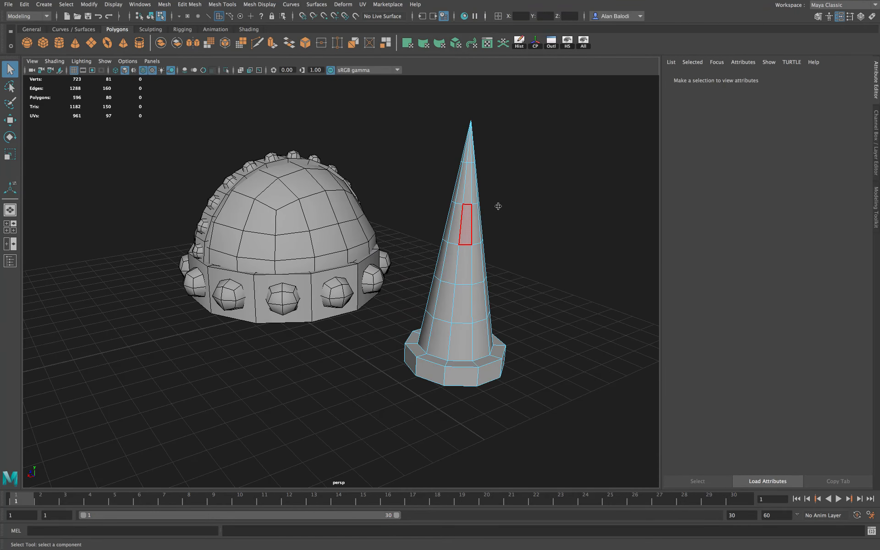
pyautogui.moveTo(465, 229); pyautogui.dragTo(586, 241, button='right')
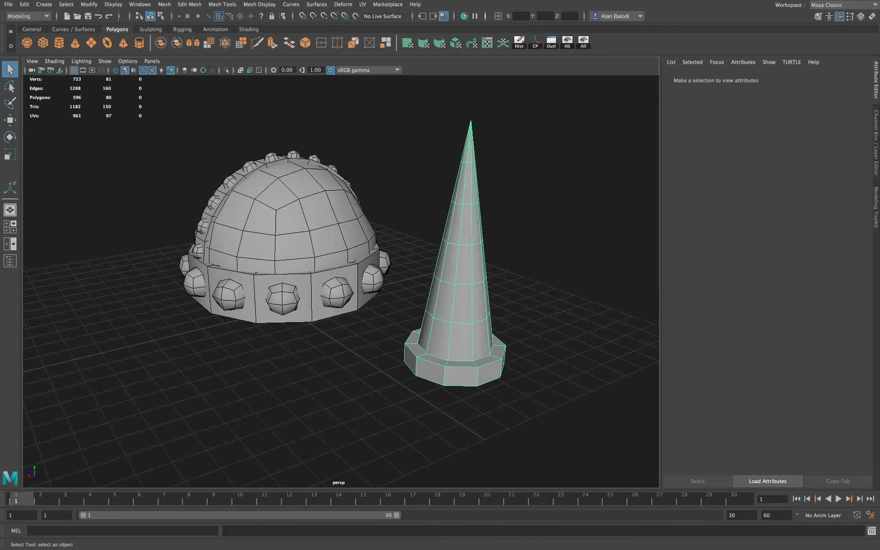
pyautogui.keyDown('alt'); pyautogui.moveTo(586, 240); pyautogui.dragTo(338, 5); pyautogui.keyUp('alt')
pyautogui.click(340, 5)
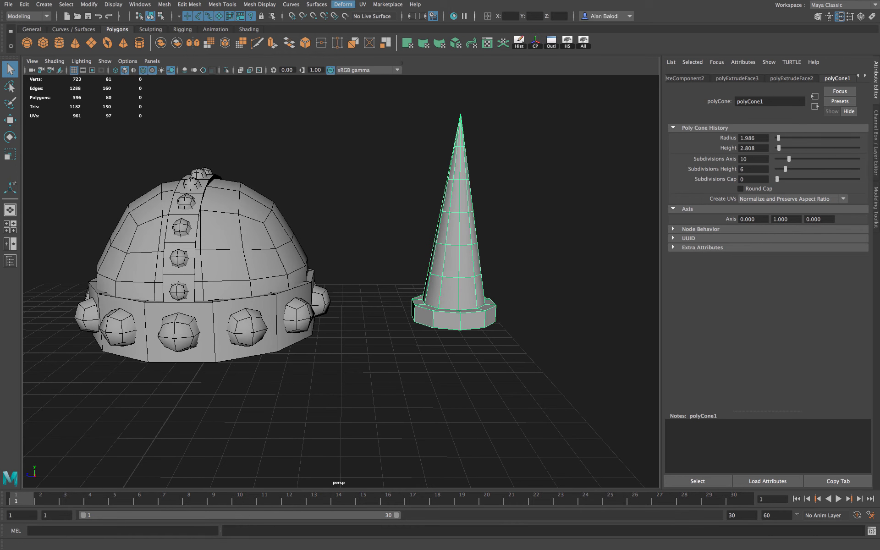
pyautogui.moveTo(394, 66)
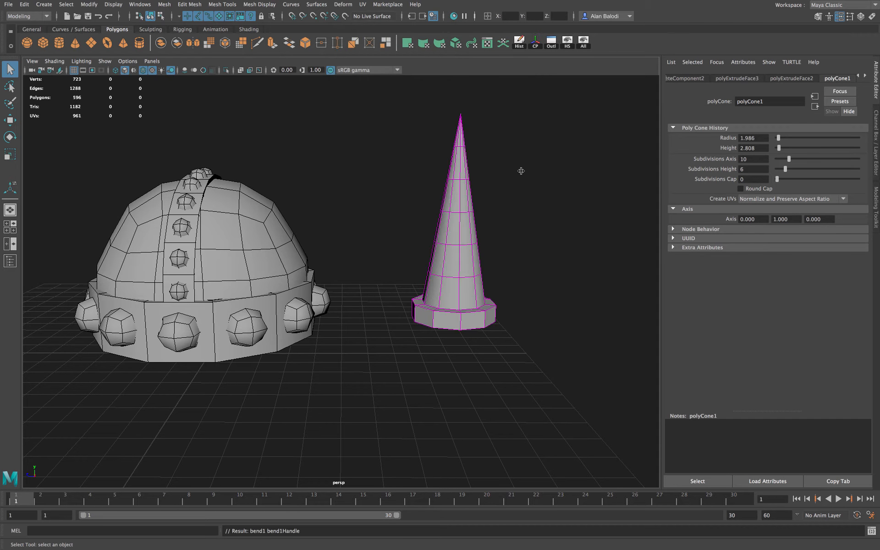
pyautogui.keyDown('alt'); pyautogui.moveTo(521, 171); pyautogui.dragTo(783, 79, button='right'); pyautogui.keyUp('alt')
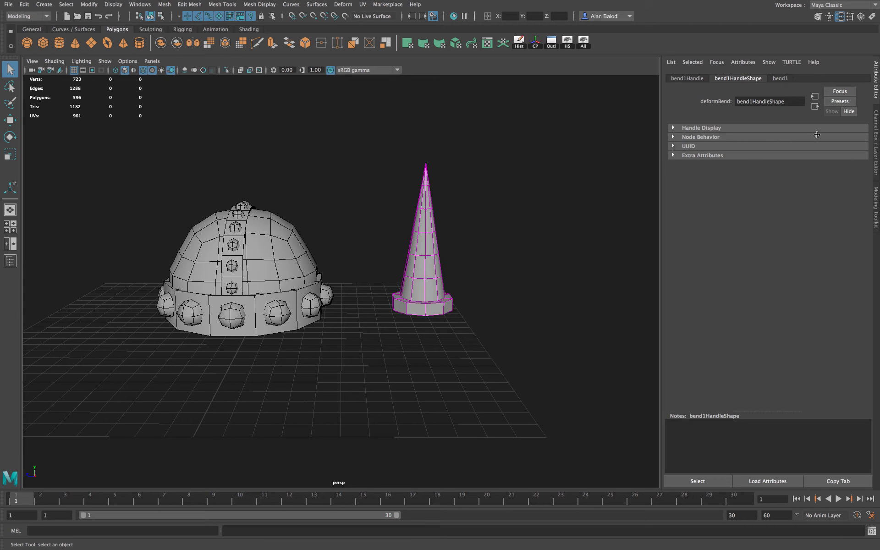
pyautogui.moveTo(802, 140); pyautogui.dragTo(794, 141)
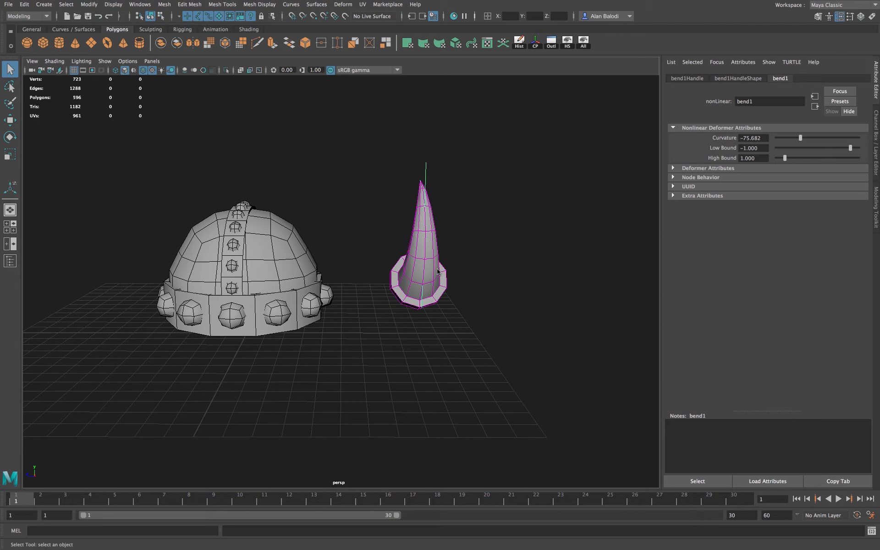
pyautogui.keyDown('alt'); pyautogui.moveTo(437, 271); pyautogui.dragTo(269, 362); pyautogui.keyUp('alt')
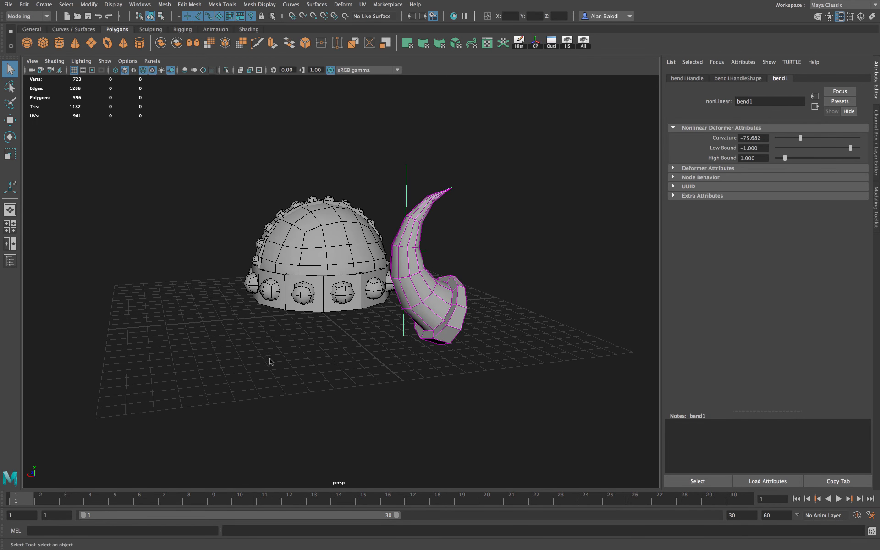
# - In the front view, move the bent cone together with its bend handle along X to about 8.354, beside the helmet
pyautogui.press('space')
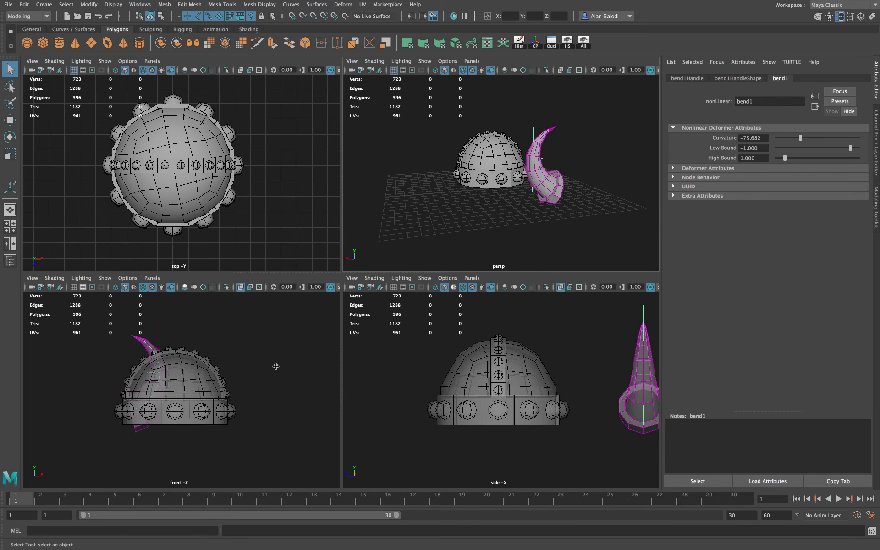
pyautogui.press('space')
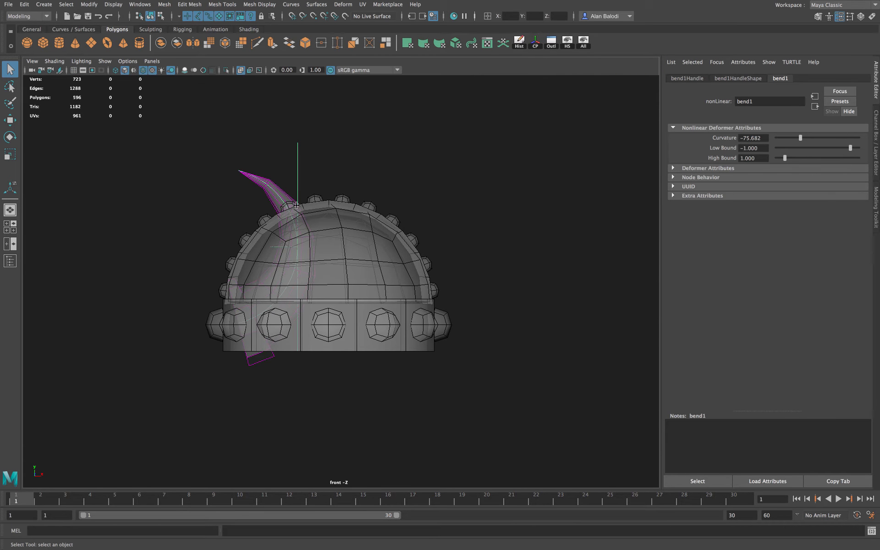
pyautogui.press('w')
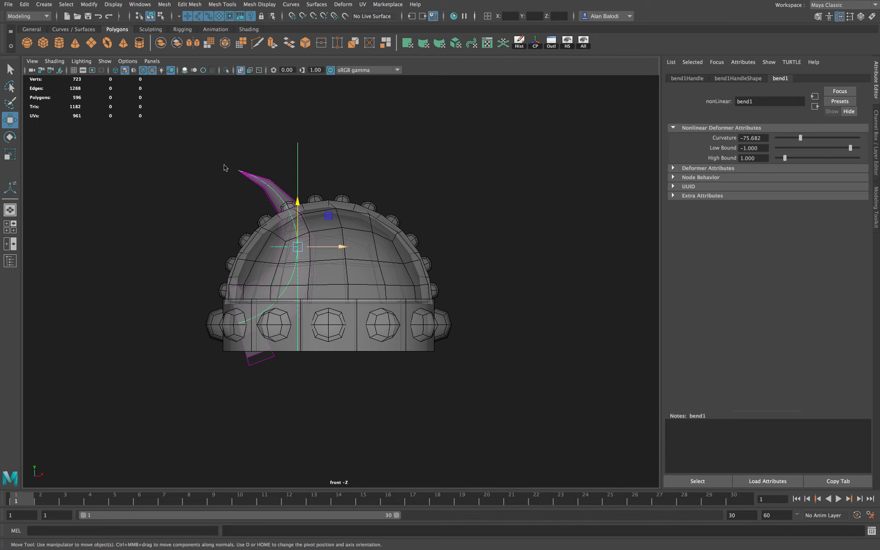
pyautogui.moveTo(342, 248); pyautogui.dragTo(330, 248)
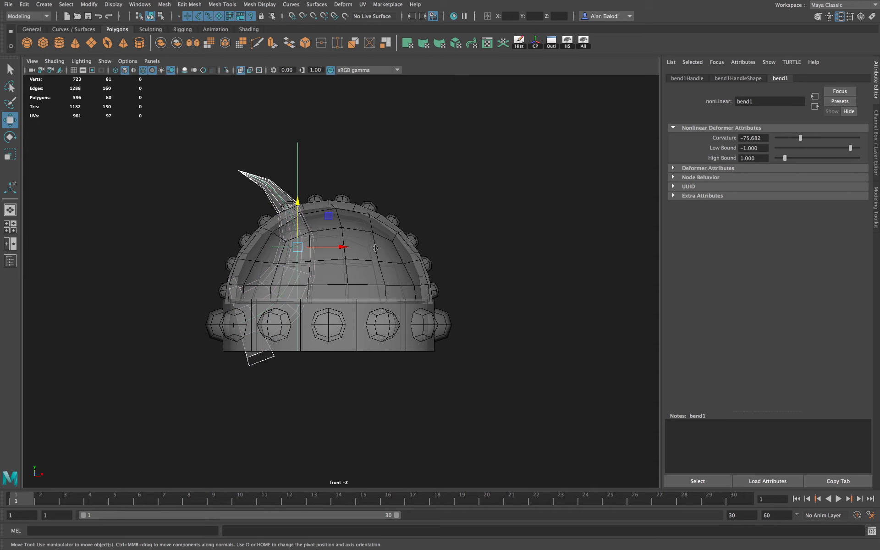
pyautogui.moveTo(598, 260); pyautogui.dragTo(594, 257)
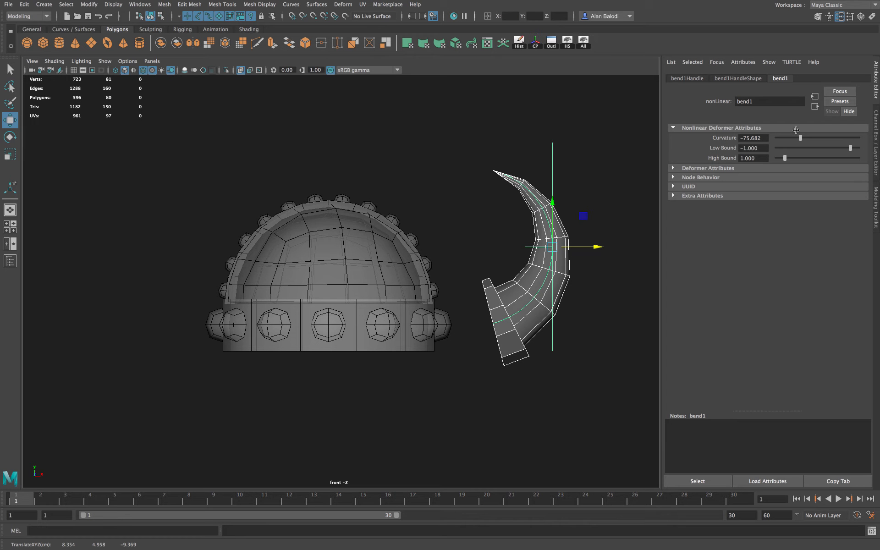
# - Adjust the bend deformer's curvature to about -69.545 for a slightly gentler horn curve
pyautogui.moveTo(800, 138); pyautogui.dragTo(814, 137)
pyautogui.click(801, 138)
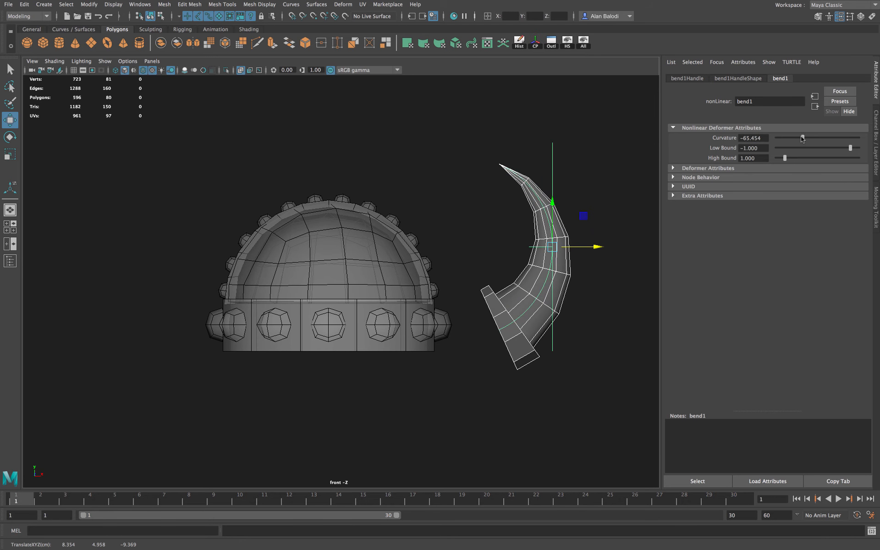
pyautogui.moveTo(801, 138); pyautogui.dragTo(805, 138)
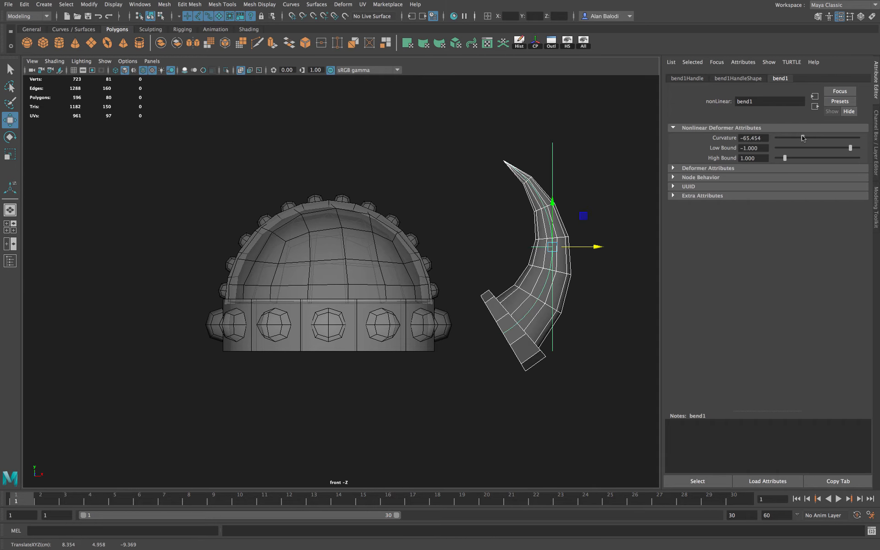
pyautogui.moveTo(41, 66); pyautogui.dragTo(12, 68, button='middle')
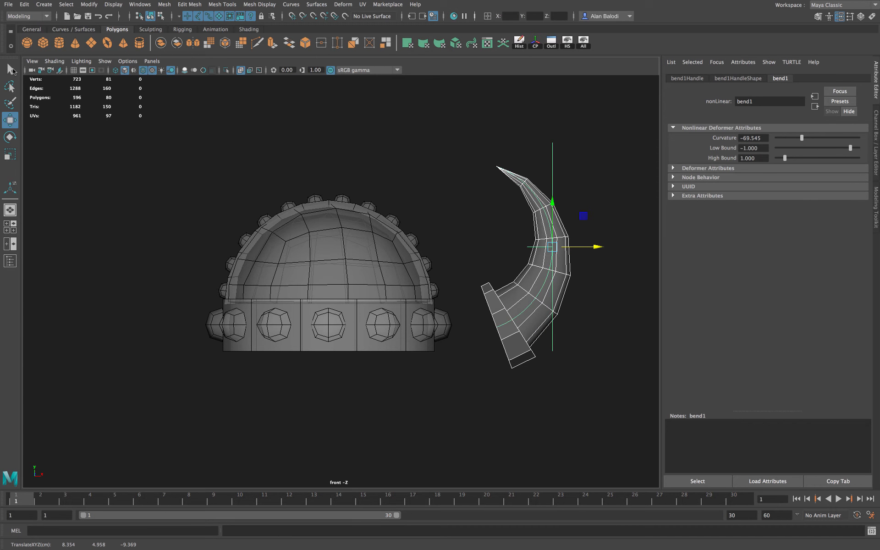
# - Select only the horn mesh, delete its construction history to bake in the bend, and select the horn again
pyautogui.click(10, 69)
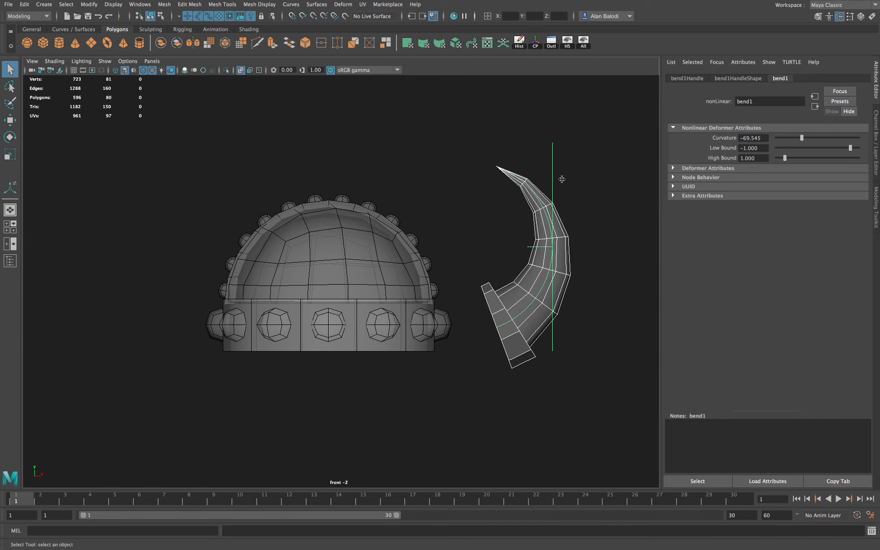
pyautogui.moveTo(524, 217); pyautogui.dragTo(536, 206, button='right')
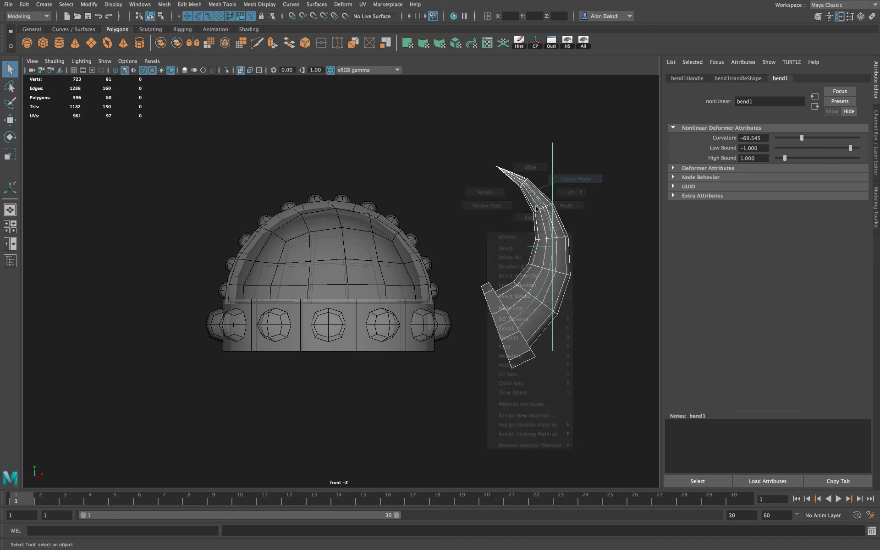
pyautogui.click(500, 208)
pyautogui.click(542, 223)
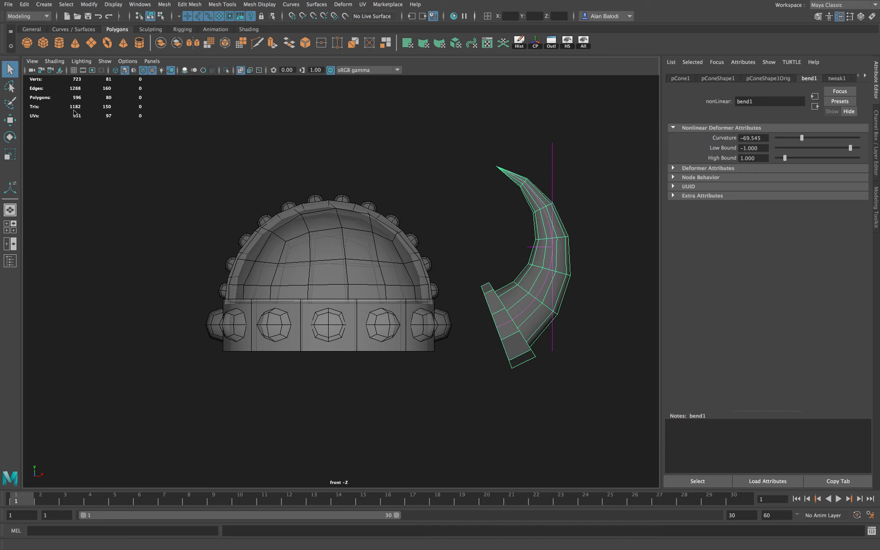
pyautogui.click(24, 4)
pyautogui.moveTo(129, 112)
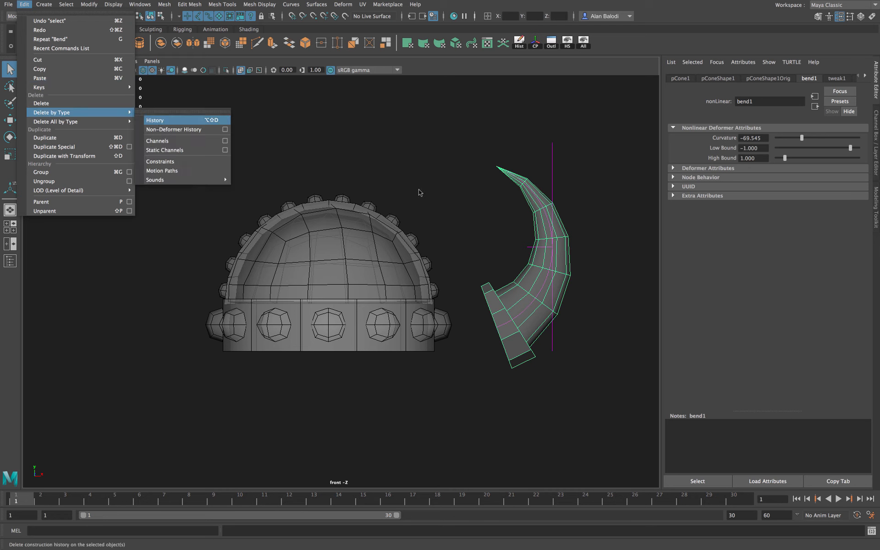
pyautogui.click(155, 120)
pyautogui.click(601, 248)
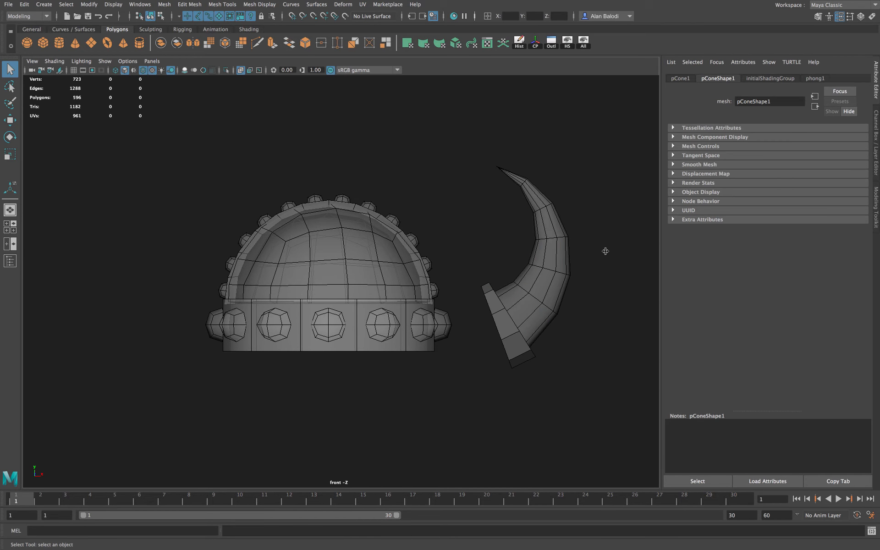
pyautogui.click(556, 231)
pyautogui.keyDown('alt'); pyautogui.moveTo(556, 231); pyautogui.dragTo(543, 183); pyautogui.keyUp('alt')
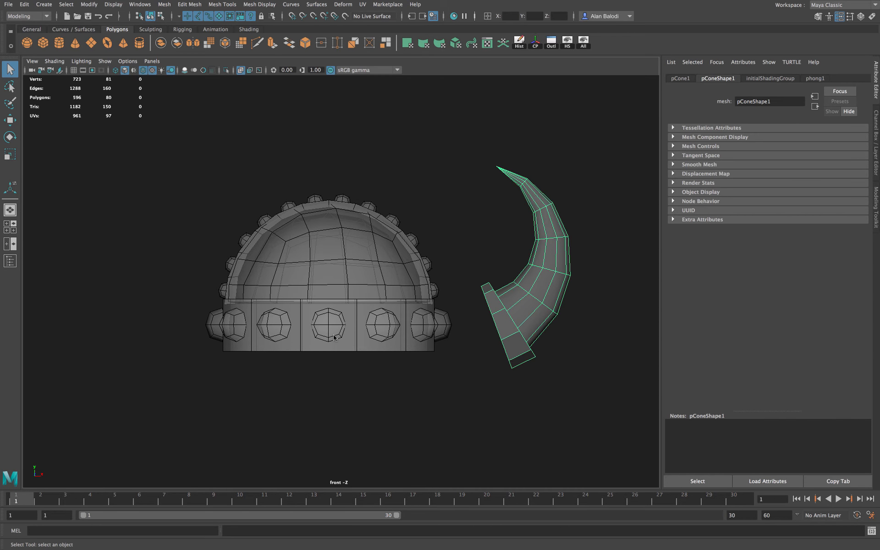
# - Center the pivot of the horn mesh
pyautogui.press('space')
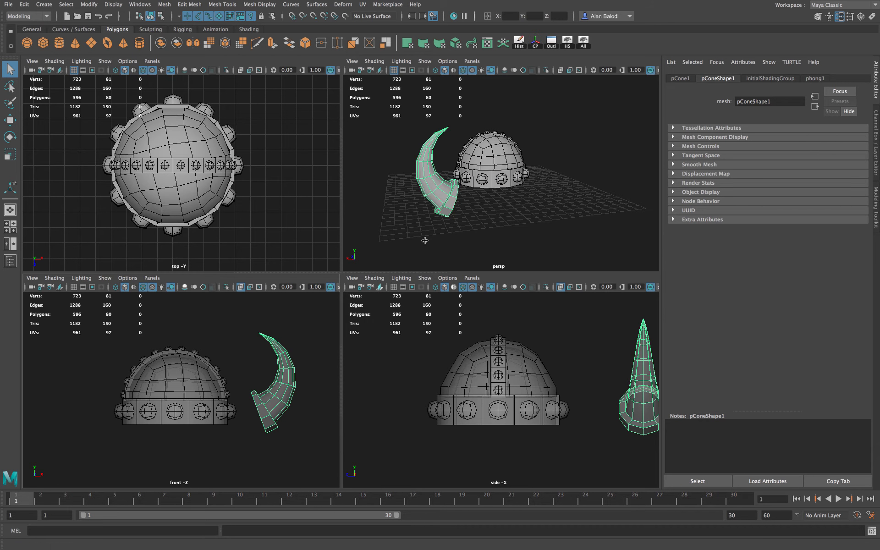
pyautogui.scroll(-5, 266, 169)
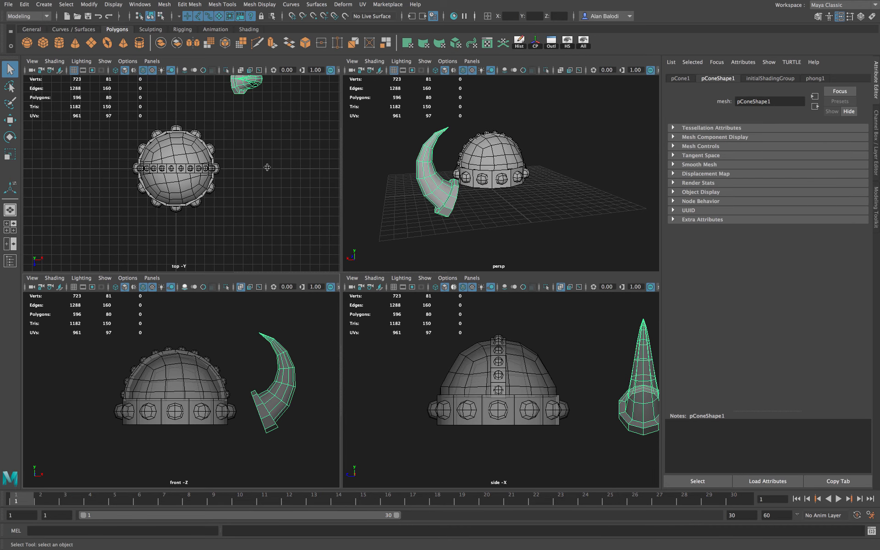
pyautogui.scroll(3, 263, 172)
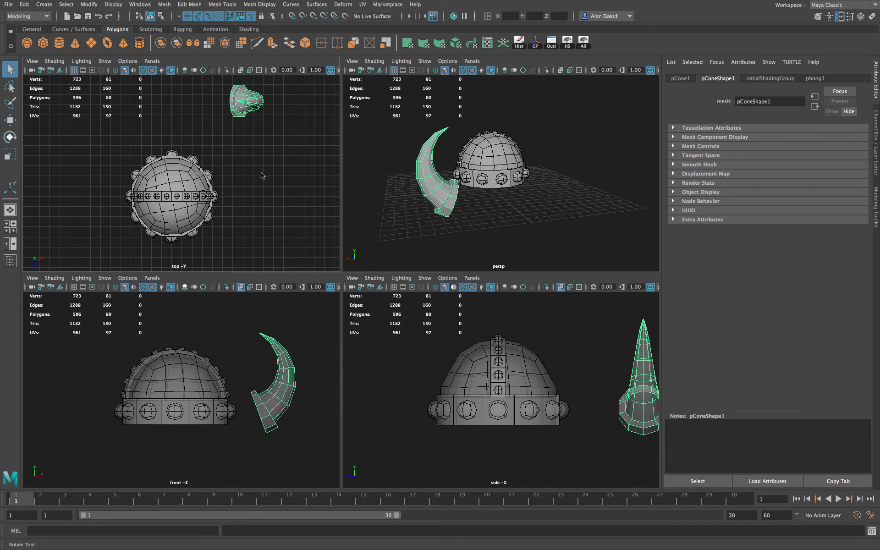
pyautogui.press('e')
pyautogui.keyDown('alt'); pyautogui.moveTo(252, 123); pyautogui.dragTo(250, 140, button='middle'); pyautogui.keyUp('alt')
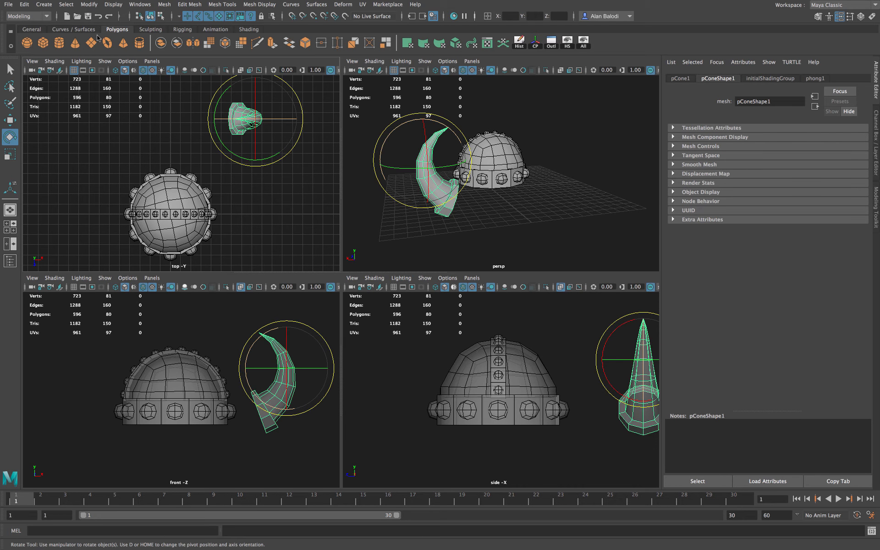
pyautogui.click(89, 4)
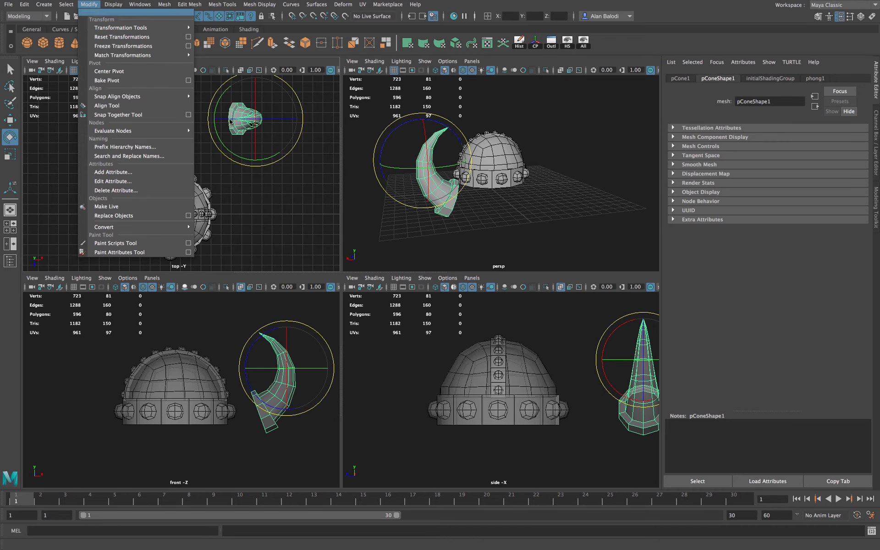
pyautogui.click(109, 71)
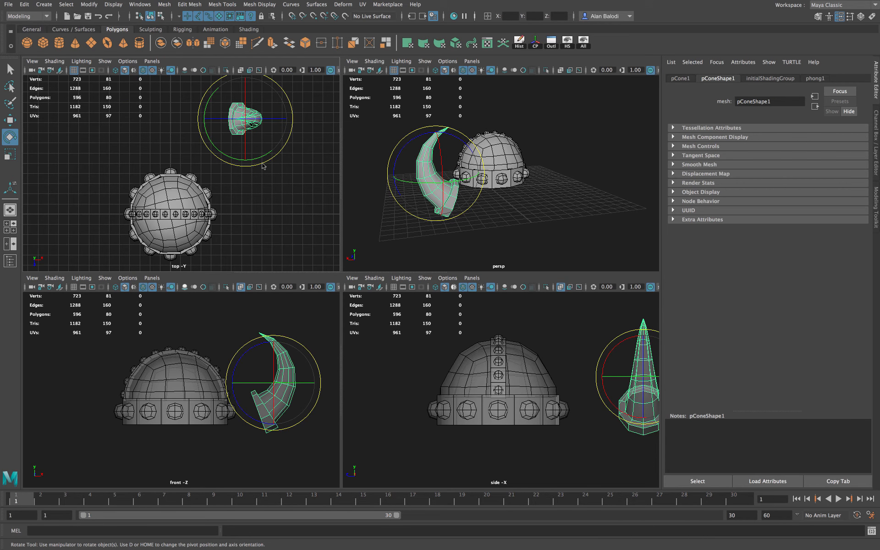
# - Rotate the horn a quarter turn around the Y axis so its base faces the helmet
pyautogui.moveTo(310, 129); pyautogui.dragTo(301, 88)
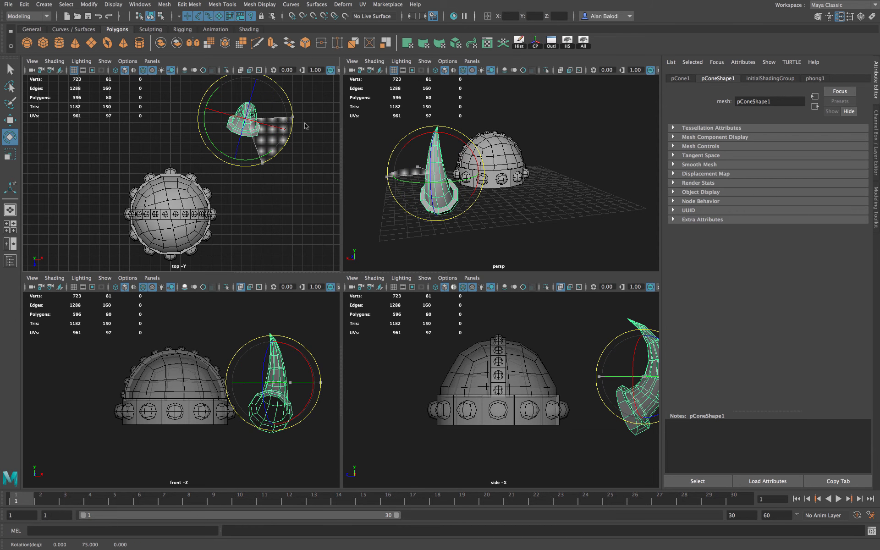
pyautogui.hotkey('ctrl', 'z')
pyautogui.press('w')
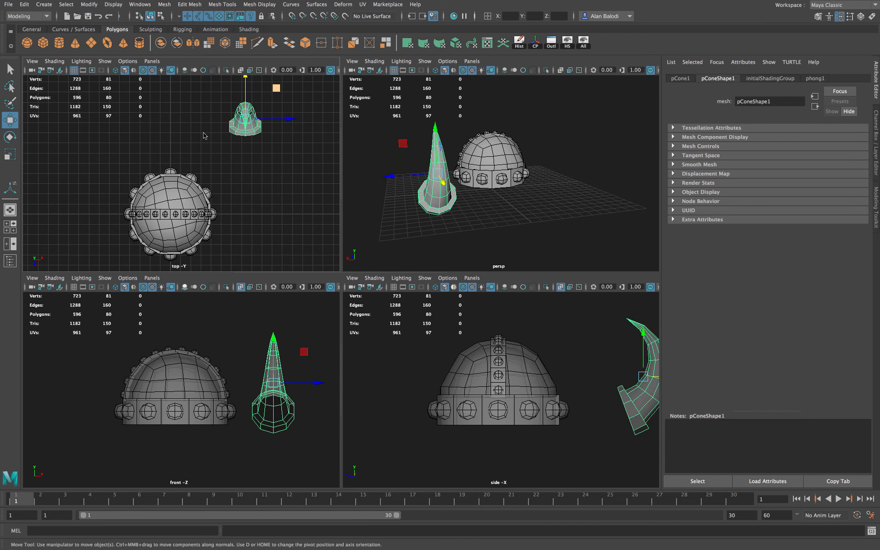
# - Move the horn up against the side of the helmet's dome and scale it down slightly
pyautogui.moveTo(276, 87); pyautogui.dragTo(204, 129)
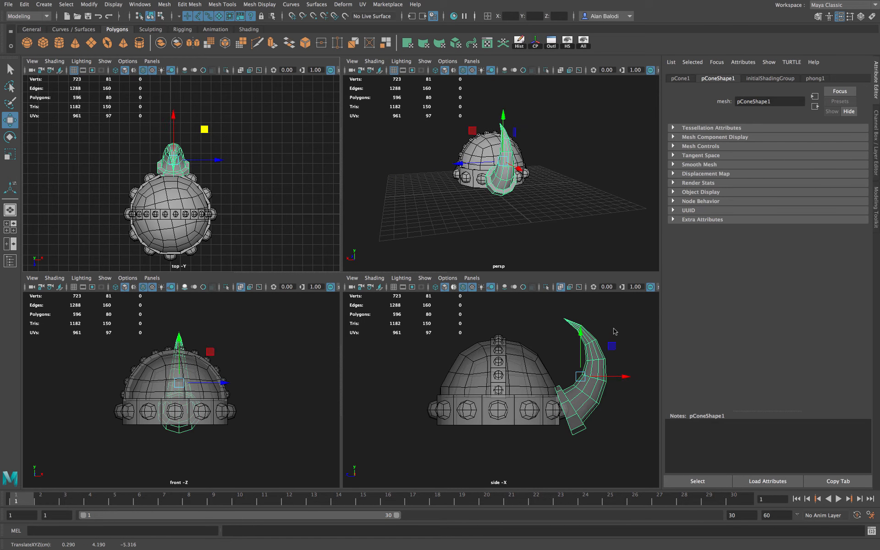
pyautogui.moveTo(611, 346); pyautogui.dragTo(602, 312)
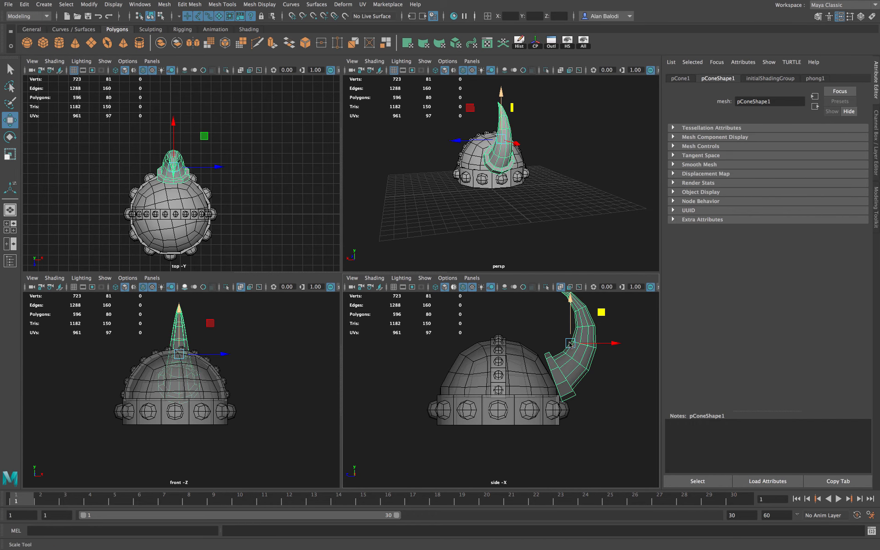
pyautogui.press('r')
pyautogui.moveTo(570, 343); pyautogui.dragTo(564, 346)
# - Center the horn on the helmet by grid-snapping it to X 0, and adjust its Z position to about -4.059
pyautogui.press('w')
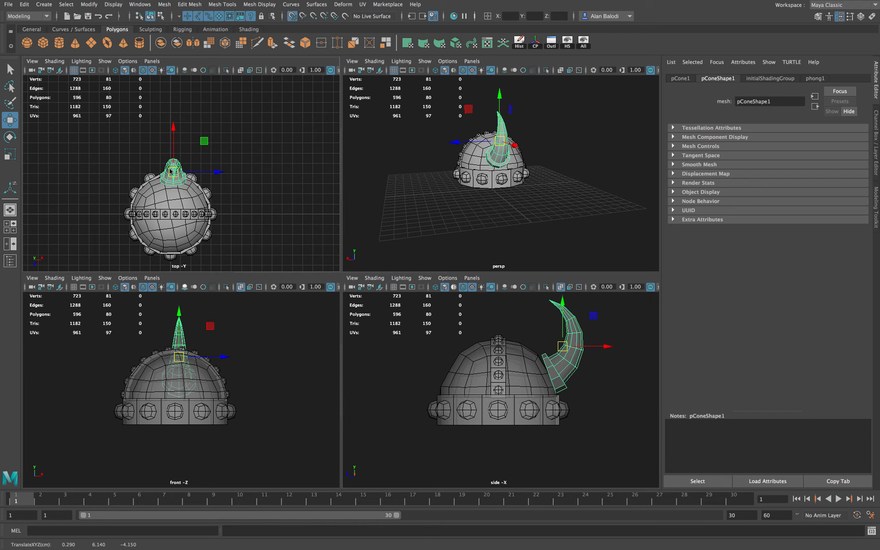
pyautogui.press('x')
pyautogui.moveTo(204, 141); pyautogui.dragTo(201, 142)
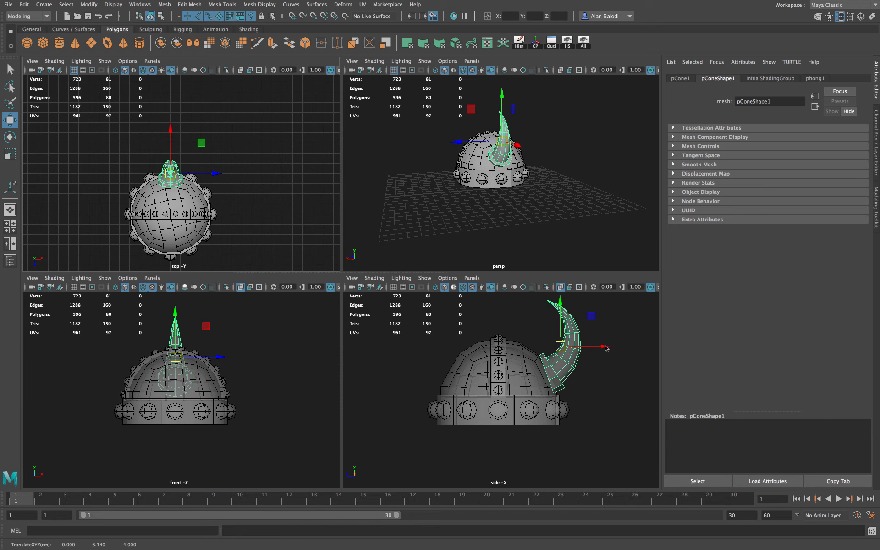
pyautogui.moveTo(605, 348); pyautogui.dragTo(606, 348)
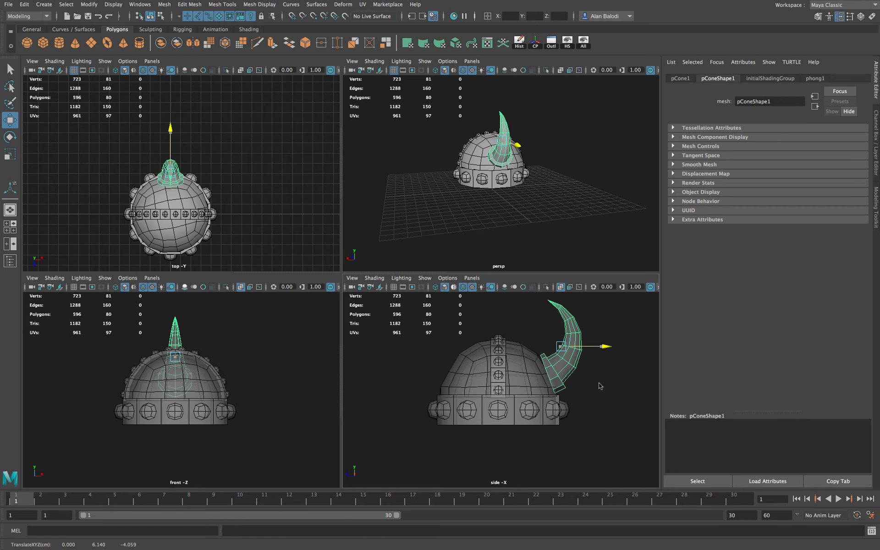
pyautogui.moveTo(600, 386); pyautogui.dragTo(601, 386)
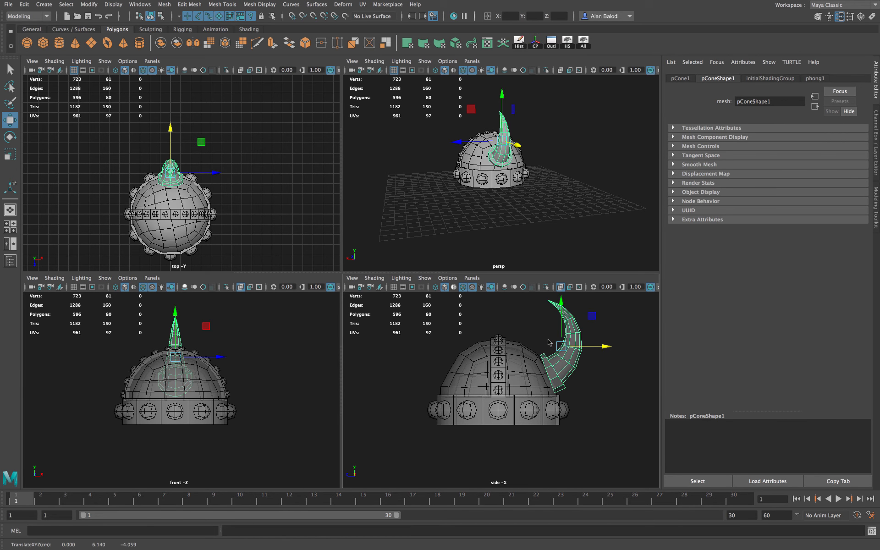
# - In the side view, rotate the horn base's inner rim vertices to follow the dome's slope, move them into the dome, and return to object mode
pyautogui.press('space')
pyautogui.scroll(2, 544, 333)
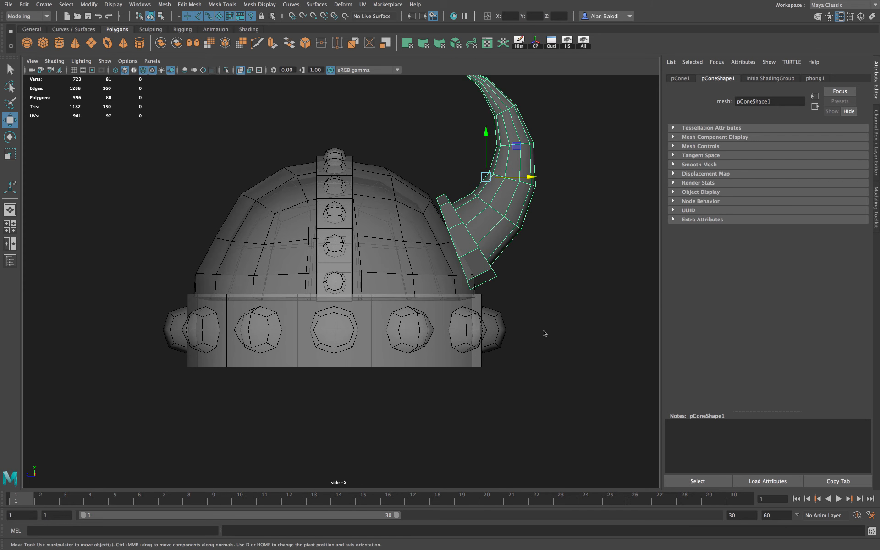
pyautogui.scroll(2, 553, 327)
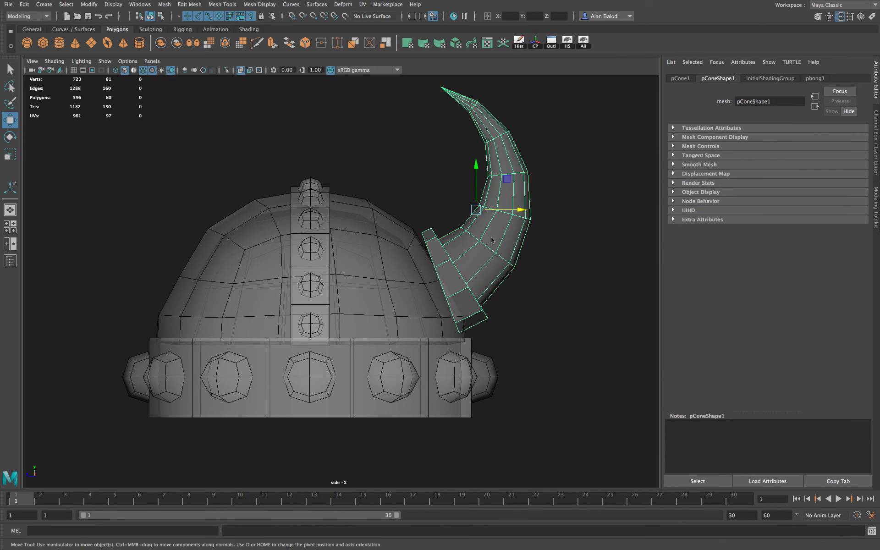
pyautogui.keyDown('alt'); pyautogui.moveTo(498, 159); pyautogui.dragTo(495, 161, button='middle'); pyautogui.keyUp('alt')
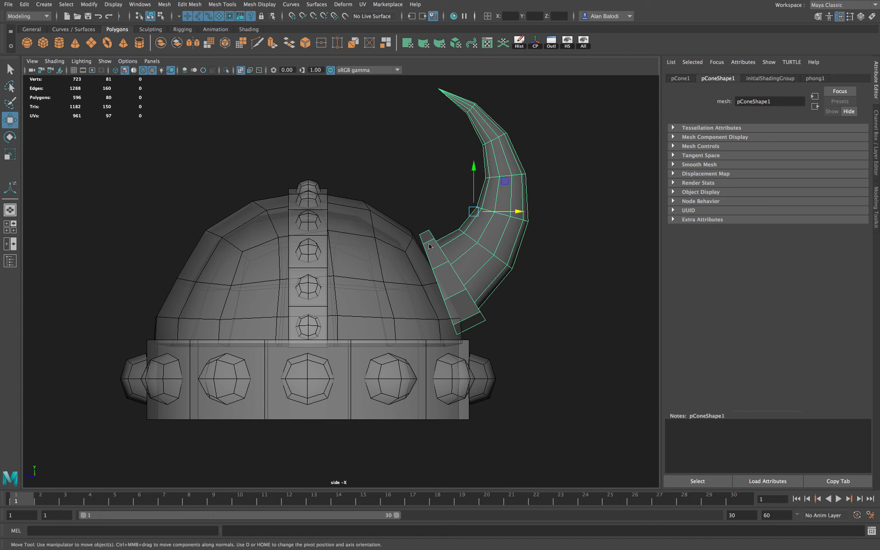
pyautogui.moveTo(397, 246); pyautogui.dragTo(384, 244, button='right')
pyautogui.moveTo(409, 229); pyautogui.dragTo(459, 343)
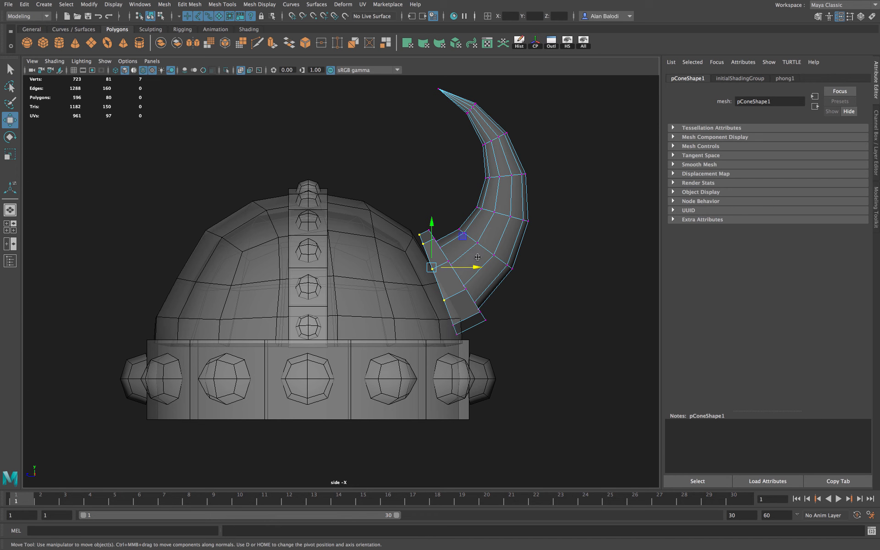
pyautogui.press('e')
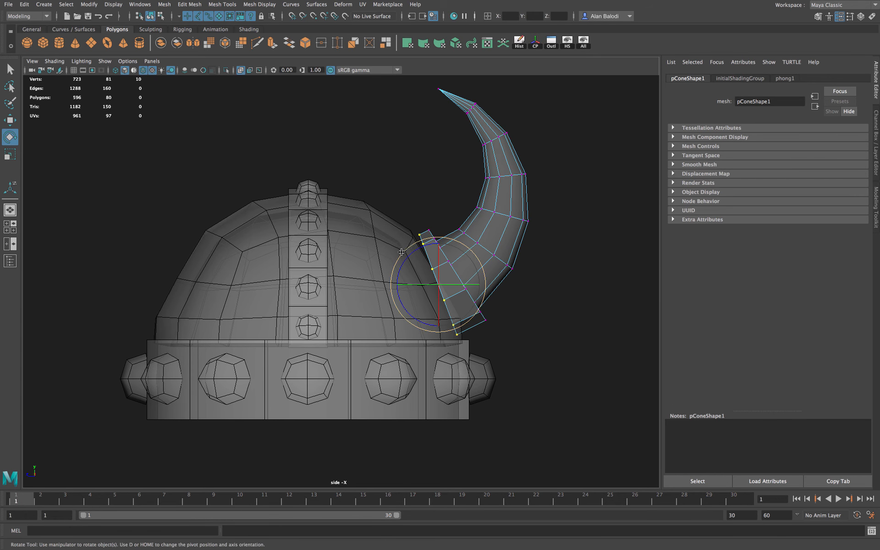
pyautogui.moveTo(402, 252)
pyautogui.mouseDown()
pyautogui.moveTo(444, 278)
pyautogui.moveTo(462, 259)
pyautogui.mouseUp()
pyautogui.press('w')
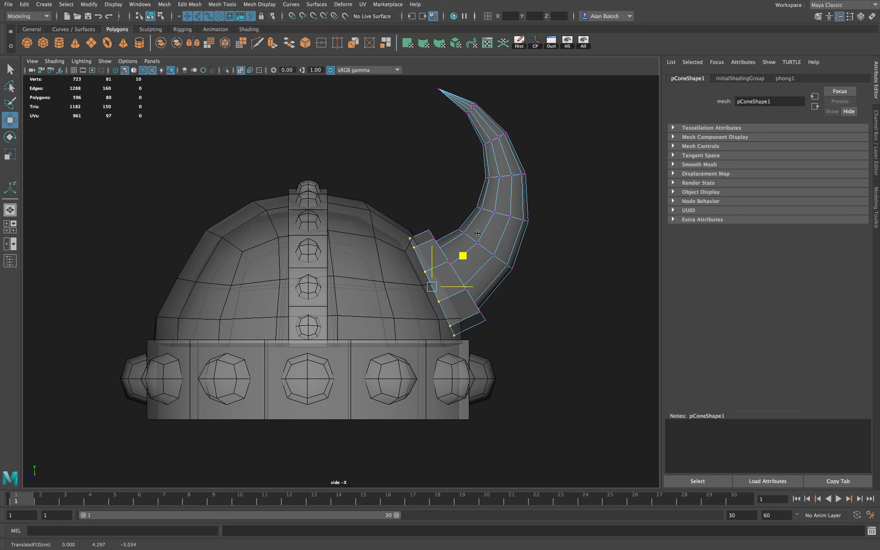
pyautogui.moveTo(467, 232); pyautogui.dragTo(513, 220, button='right')
# - Examine in the perspective view how the horn base meets the dome from several sides
pyautogui.press('space')
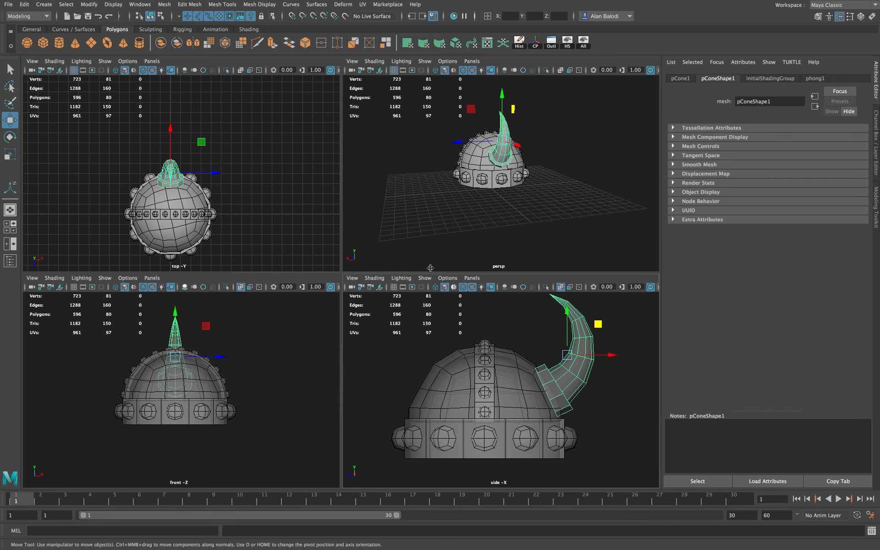
pyautogui.press('space')
pyautogui.keyDown('alt'); pyautogui.moveTo(523, 265); pyautogui.dragTo(331, 240); pyautogui.keyUp('alt')
pyautogui.scroll(2, 497, 316)
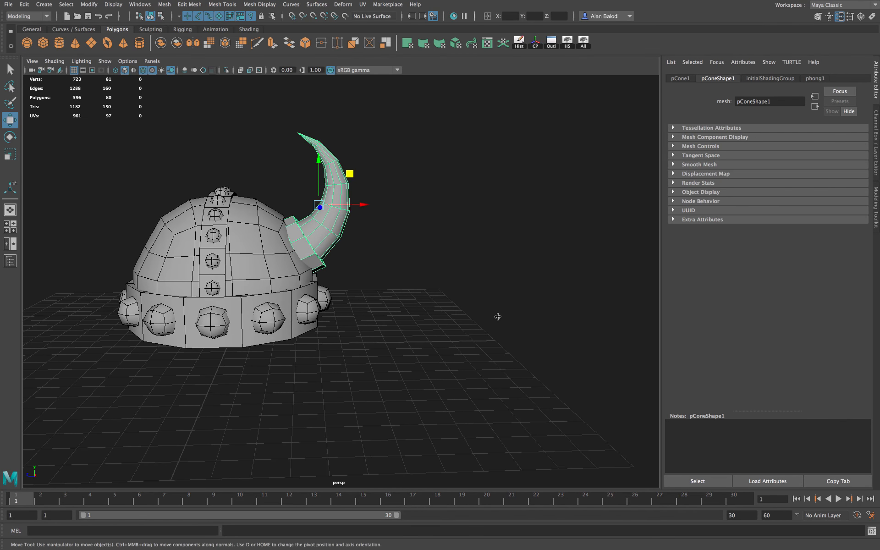
pyautogui.keyDown('alt'); pyautogui.moveTo(360, 257); pyautogui.dragTo(400, 261, button='middle'); pyautogui.keyUp('alt')
pyautogui.scroll(2, 429, 305)
pyautogui.scroll(2, 430, 305)
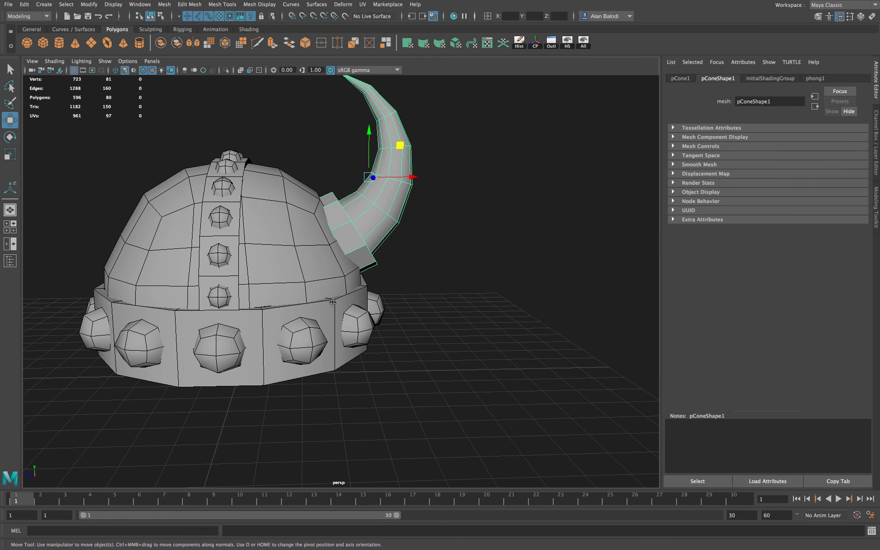
pyautogui.keyDown('alt'); pyautogui.moveTo(309, 302); pyautogui.dragTo(424, 298); pyautogui.keyUp('alt')
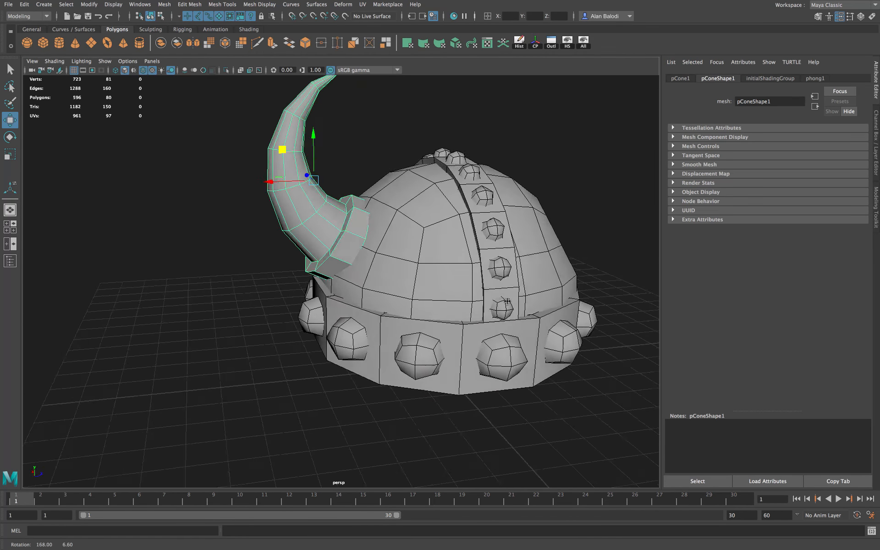
pyautogui.keyDown('alt'); pyautogui.moveTo(327, 165); pyautogui.dragTo(592, 170); pyautogui.keyUp('alt')
pyautogui.keyDown('alt'); pyautogui.moveTo(512, 236); pyautogui.dragTo(366, 133); pyautogui.keyUp('alt')
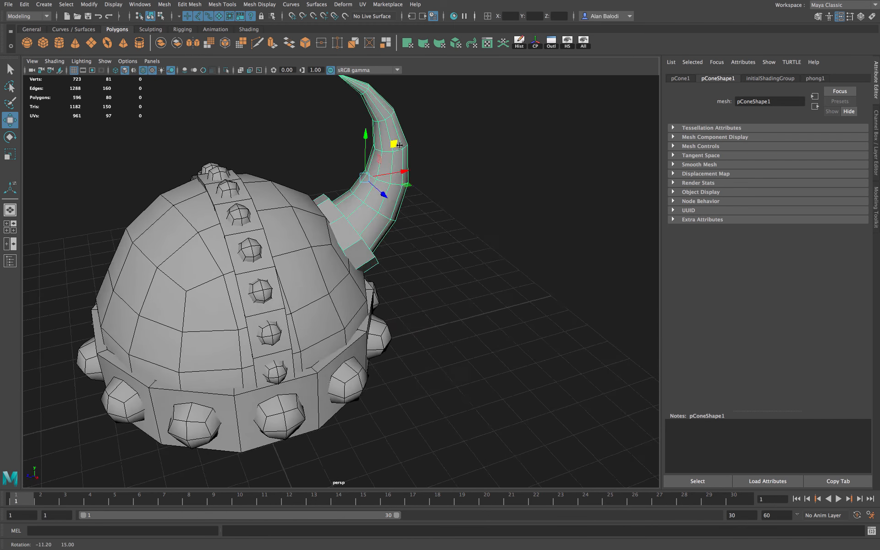
pyautogui.keyDown('alt'); pyautogui.moveTo(414, 152); pyautogui.dragTo(399, 145); pyautogui.keyUp('alt')
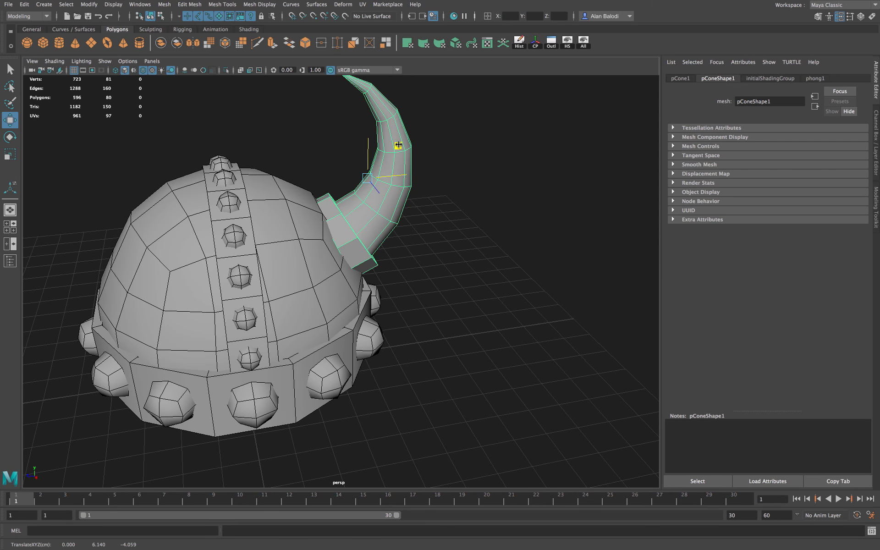
# - Nudge the horn slightly deeper into the dome, to about Z -4.005
pyautogui.moveTo(398, 144); pyautogui.dragTo(406, 206)
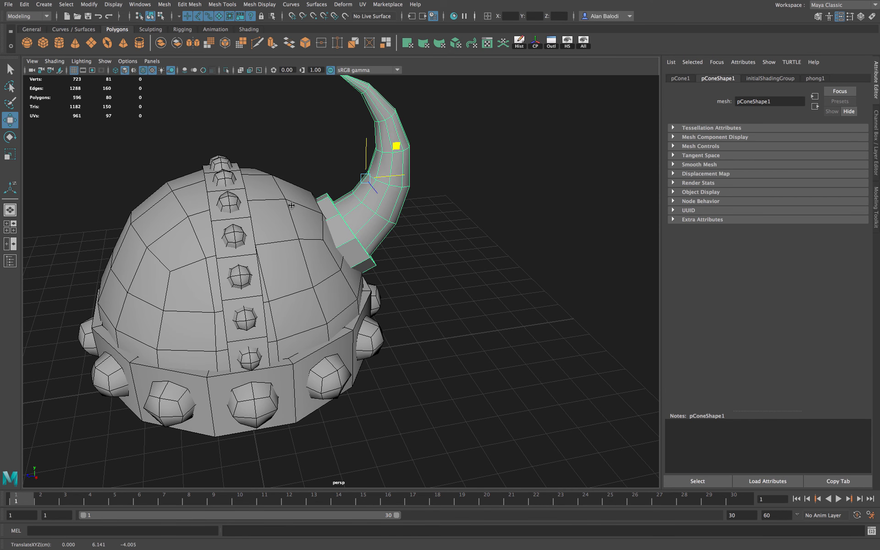
pyautogui.keyDown('alt'); pyautogui.moveTo(247, 191); pyautogui.dragTo(474, 261); pyautogui.keyUp('alt')
pyautogui.click(514, 287)
pyautogui.keyDown('alt'); pyautogui.moveTo(514, 287); pyautogui.dragTo(218, 234); pyautogui.keyUp('alt')
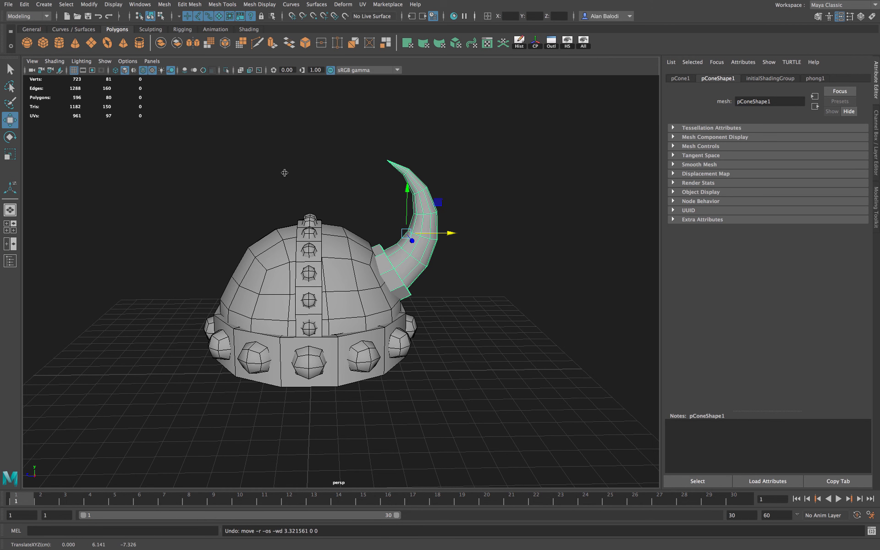
# - Mirror the horn across the world Z axis in the positive direction to create the opposite horn, and clear the selection
pyautogui.press('space')
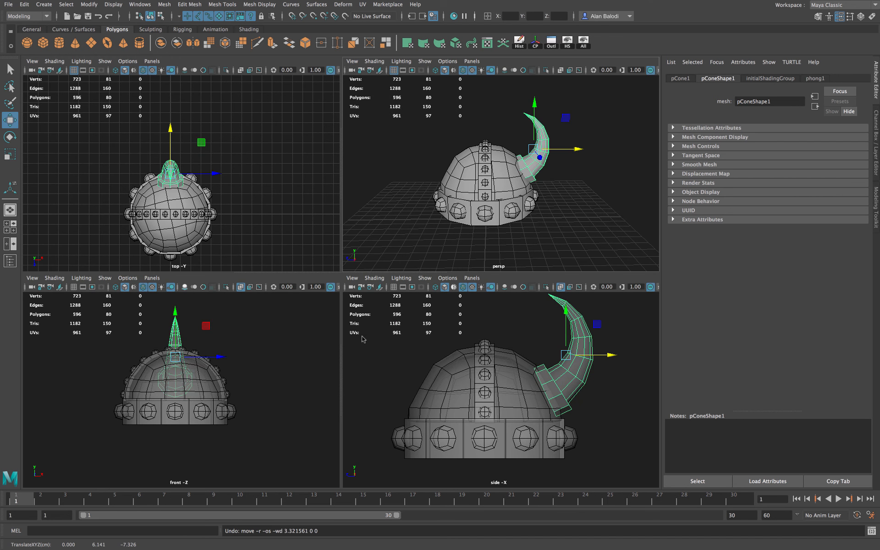
pyautogui.press('space')
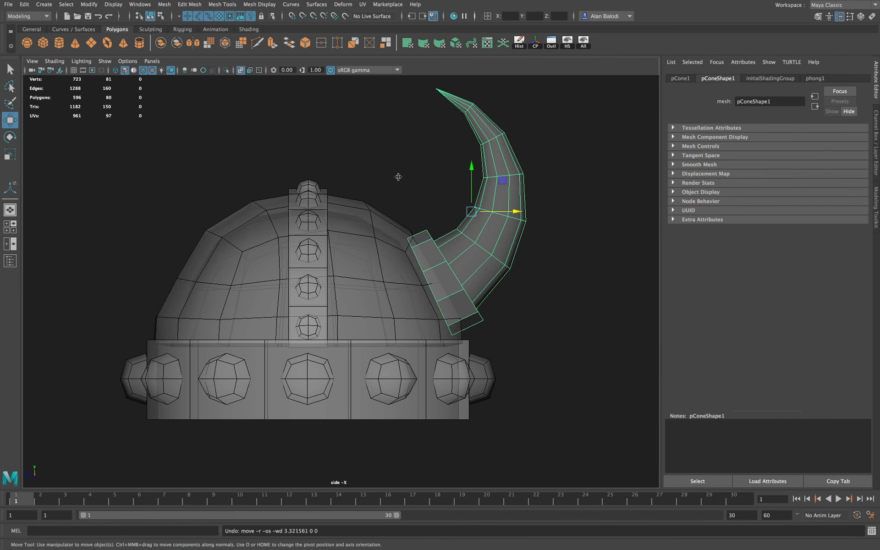
pyautogui.keyDown('alt'); pyautogui.moveTo(378, 153); pyautogui.dragTo(69, 467, button='right'); pyautogui.keyUp('alt')
pyautogui.keyDown('alt'); pyautogui.moveTo(69, 468); pyautogui.dragTo(80, 468, button='middle'); pyautogui.keyUp('alt')
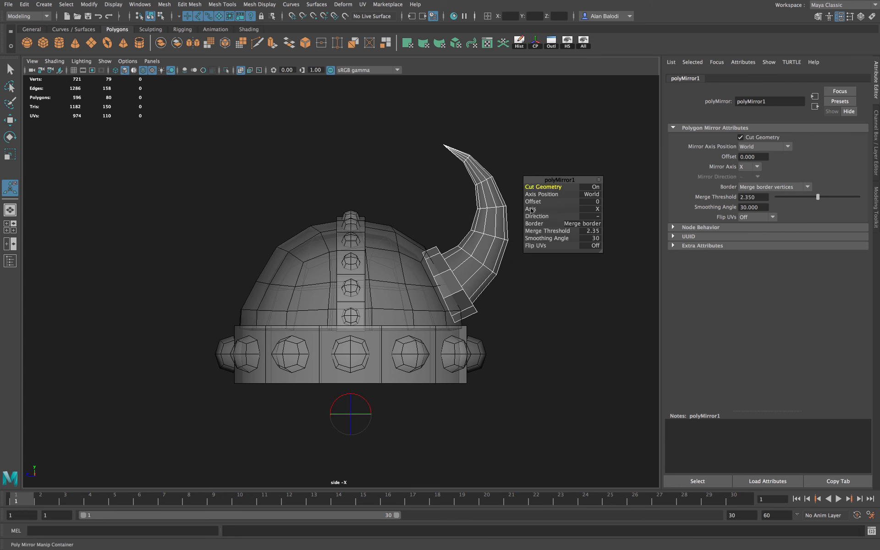
pyautogui.moveTo(530, 208); pyautogui.dragTo(660, 208)
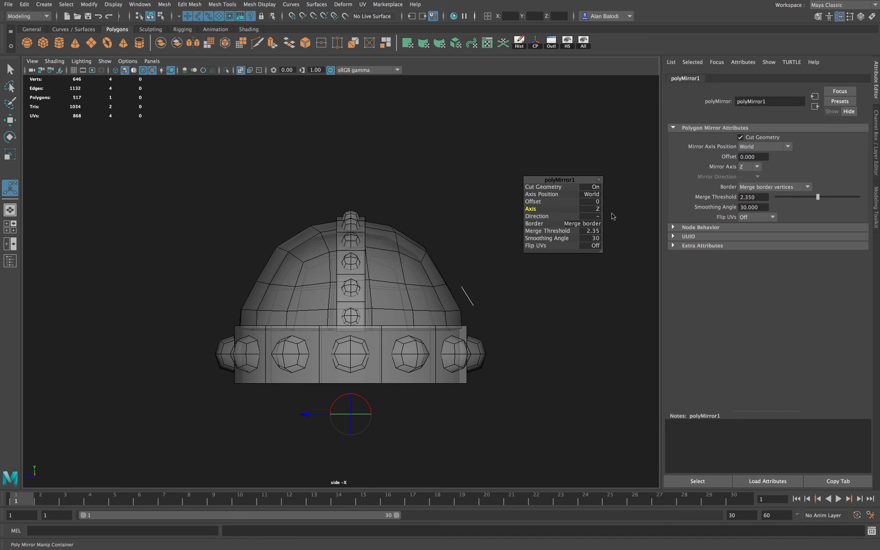
pyautogui.moveTo(449, 219); pyautogui.dragTo(486, 221, button='middle')
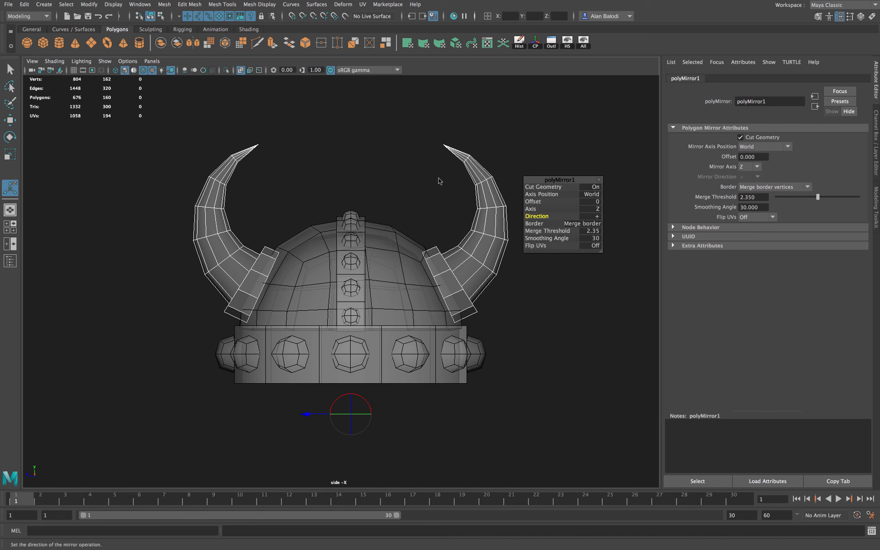
pyautogui.press('q')
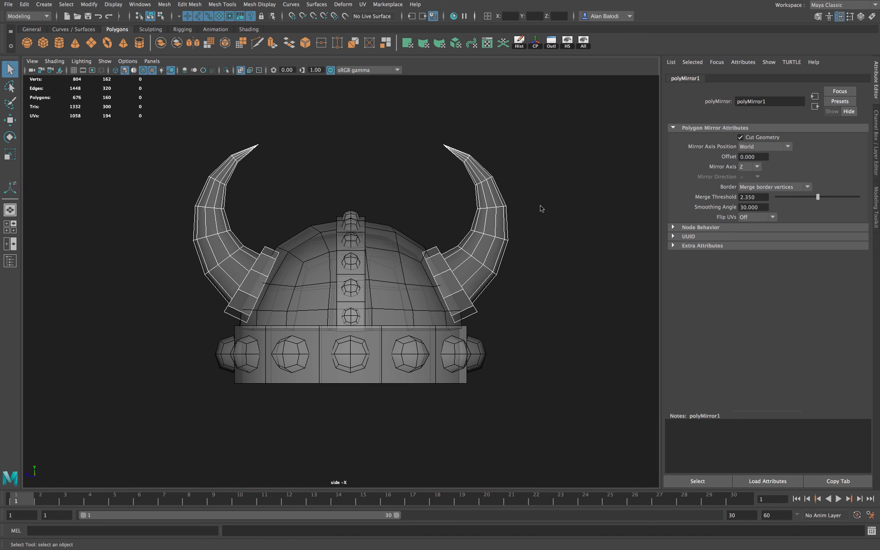
pyautogui.rightClick(567, 212)
pyautogui.click(565, 210)
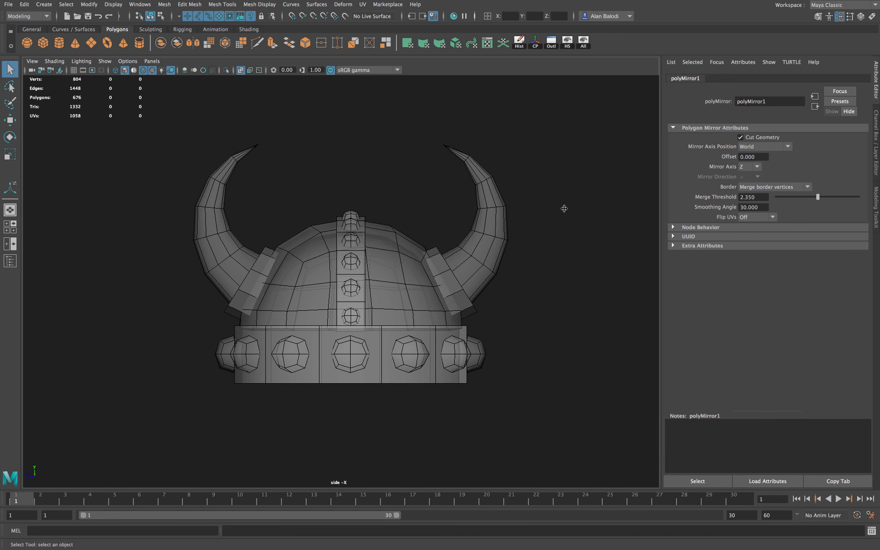
# - Examine the mirrored horns and the helmet's open underside in the perspective view
pyautogui.press('space')
pyautogui.press('space')
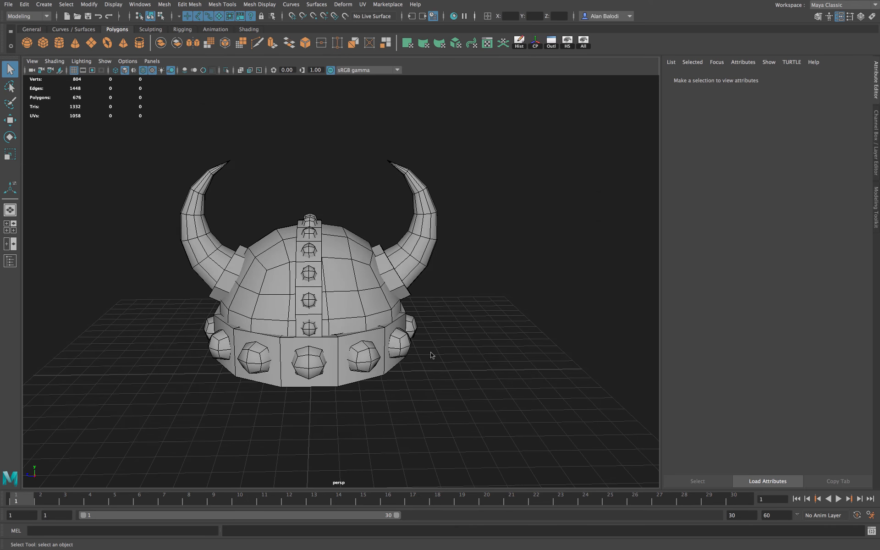
pyautogui.keyDown('alt'); pyautogui.moveTo(367, 355); pyautogui.dragTo(499, 359); pyautogui.keyUp('alt')
pyautogui.keyDown('alt'); pyautogui.moveTo(538, 352); pyautogui.dragTo(568, 344); pyautogui.keyUp('alt')
pyautogui.scroll(-4, 73, 114)
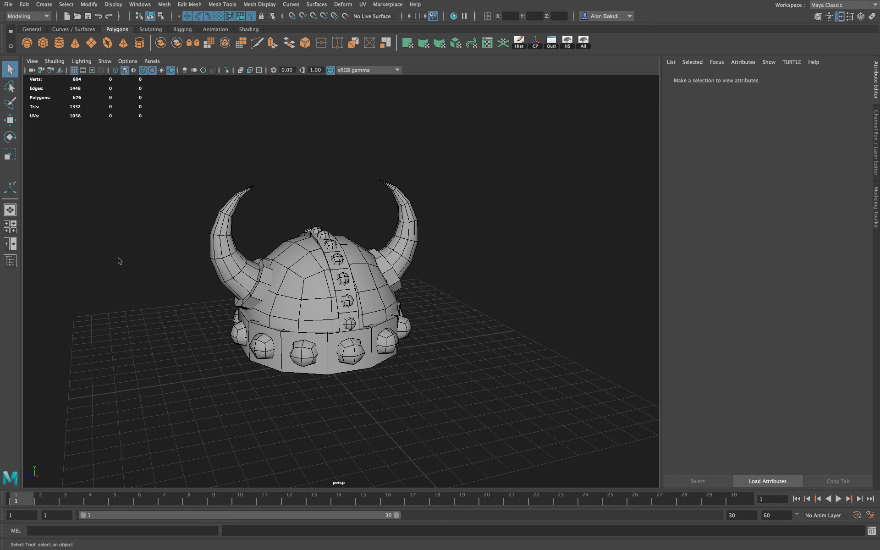
pyautogui.keyDown('alt'); pyautogui.moveTo(96, 291); pyautogui.dragTo(124, 295); pyautogui.keyUp('alt')
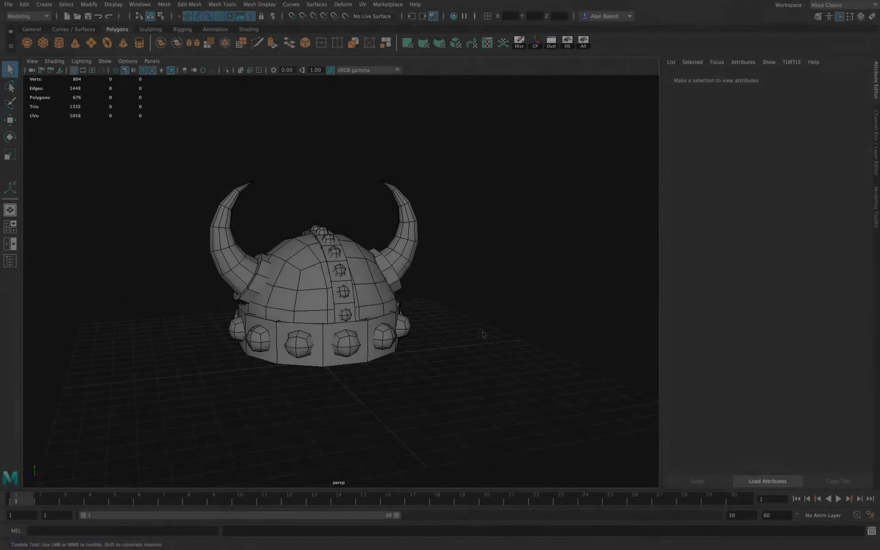
pyautogui.keyDown('alt'); pyautogui.moveTo(485, 257); pyautogui.dragTo(404, 292); pyautogui.keyUp('alt')
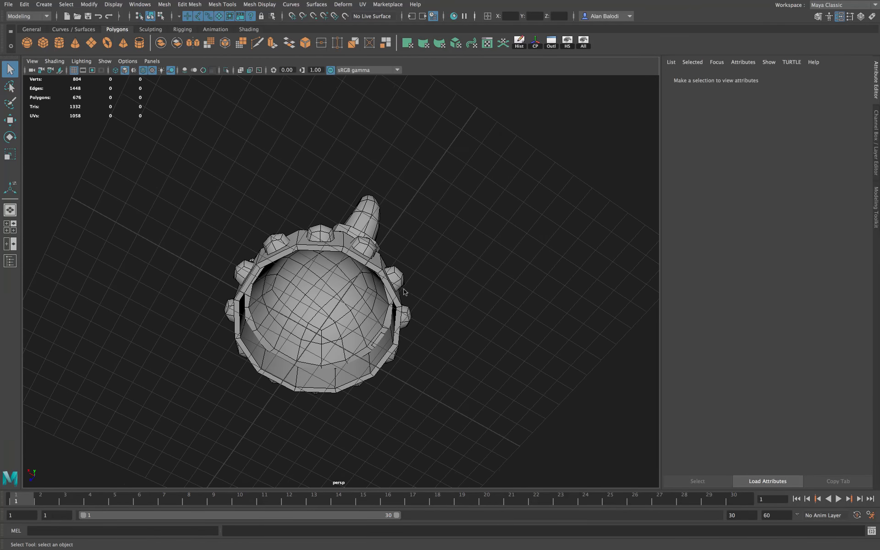
# - Hide the viewport grid and start face selection on the helmet's studded base ring
pyautogui.click(73, 69)
pyautogui.keyDown('alt'); pyautogui.moveTo(171, 212); pyautogui.dragTo(215, 183); pyautogui.keyUp('alt')
pyautogui.click(350, 220)
pyautogui.rightClick(340, 226)
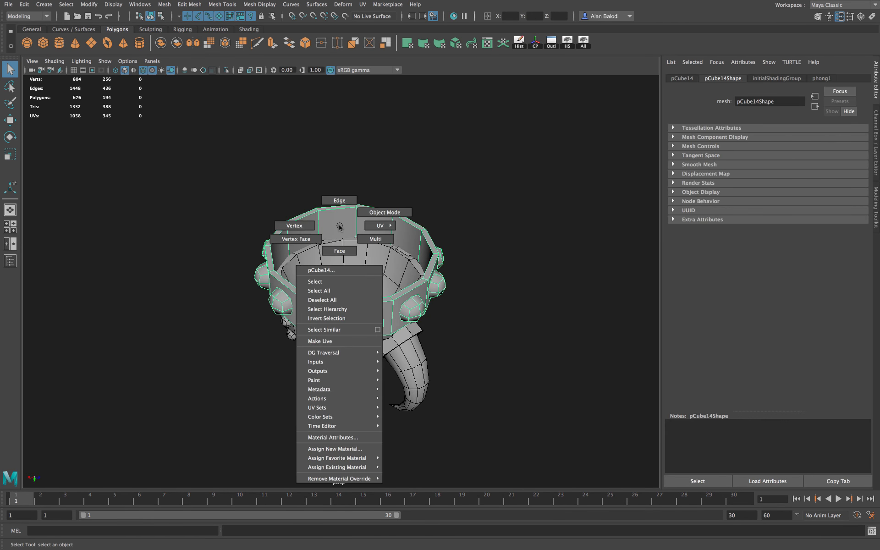
pyautogui.click(339, 252)
pyautogui.click(336, 223)
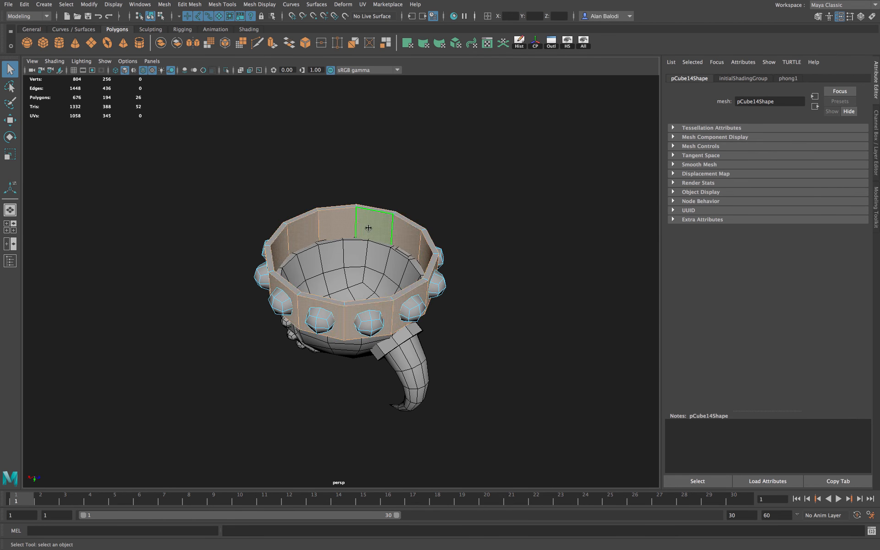
# - Select the base ring's inner wall faces, scale them inward to close the gap to the dome, and return to object mode
pyautogui.keyDown('alt'); pyautogui.moveTo(464, 196); pyautogui.dragTo(511, 179); pyautogui.keyUp('alt')
pyautogui.click(388, 221)
pyautogui.keyDown('shift'); pyautogui.click(351, 220); pyautogui.keyUp('shift')
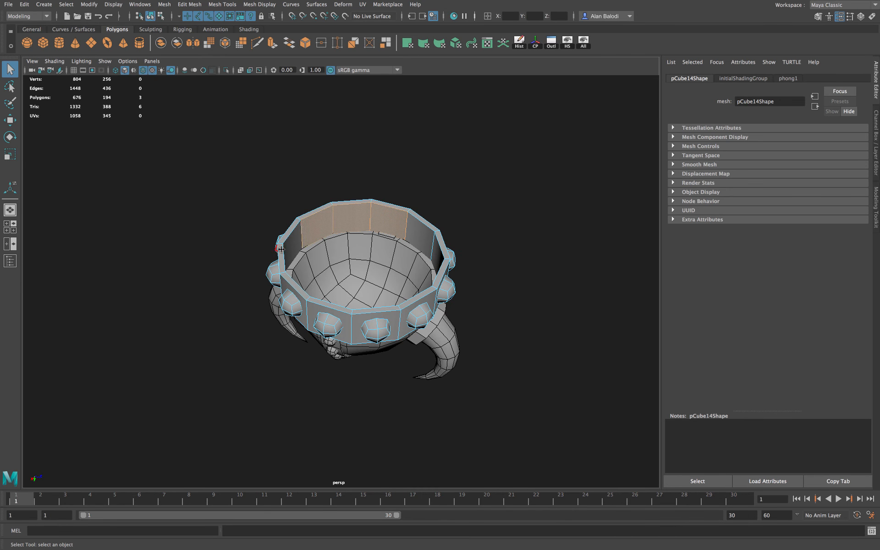
pyautogui.keyDown('shift'); pyautogui.click(415, 231); pyautogui.keyUp('shift')
pyautogui.keyDown('alt'); pyautogui.moveTo(415, 231); pyautogui.dragTo(342, 202); pyautogui.keyUp('alt')
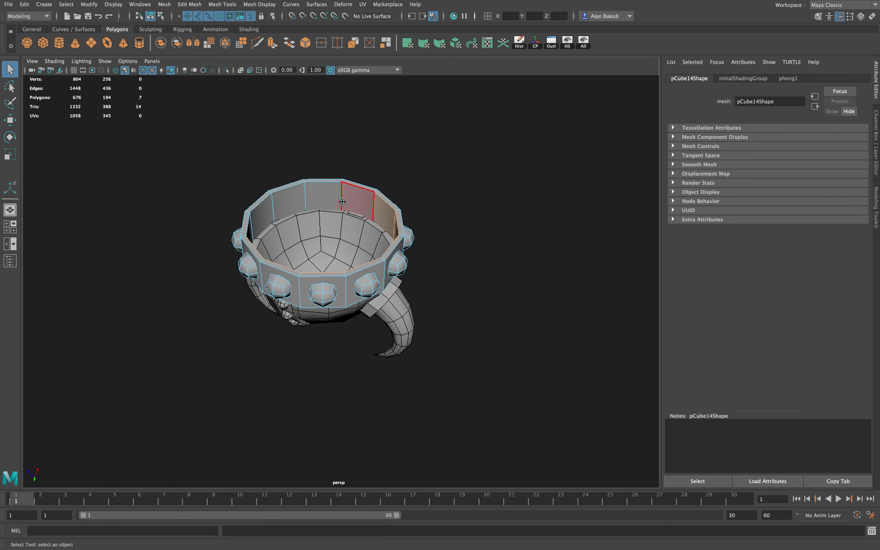
pyautogui.keyDown('alt'); pyautogui.moveTo(269, 185); pyautogui.dragTo(158, 145); pyautogui.keyUp('alt')
pyautogui.keyDown('shift'); pyautogui.click(314, 202); pyautogui.keyUp('shift')
pyautogui.keyDown('alt'); pyautogui.moveTo(359, 160); pyautogui.dragTo(386, 164); pyautogui.keyUp('alt')
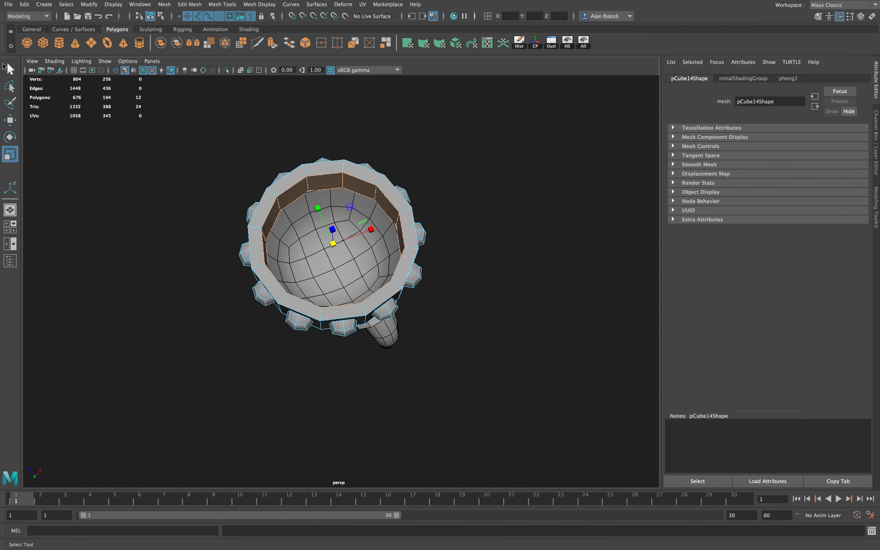
pyautogui.rightClick(325, 181)
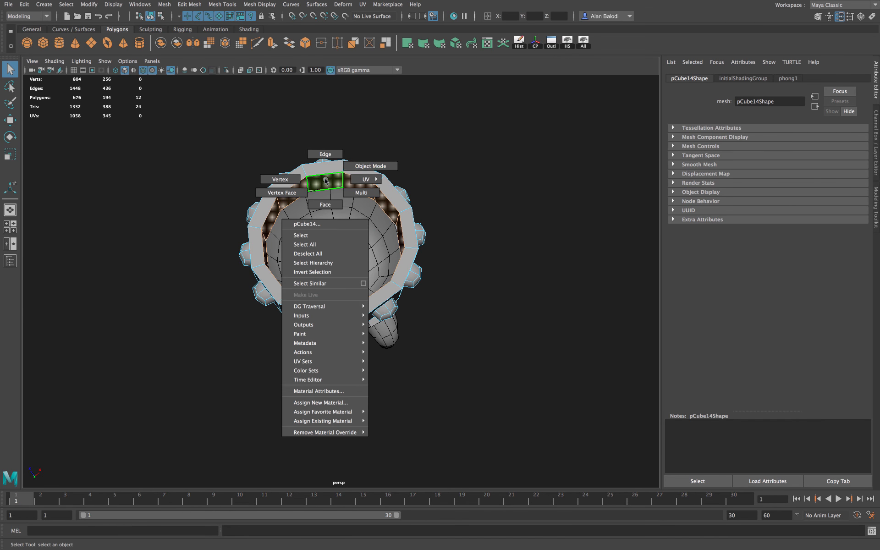
pyautogui.click(367, 169)
pyautogui.click(454, 189)
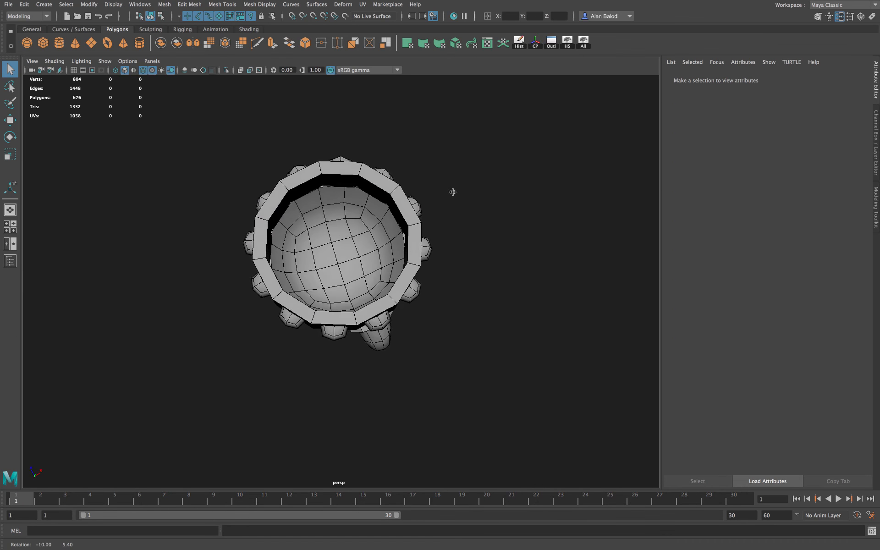
# - Examine the thickened base ring from below and the complete horned helmet from several sides
pyautogui.keyDown('alt'); pyautogui.moveTo(458, 179); pyautogui.dragTo(440, 212); pyautogui.keyUp('alt')
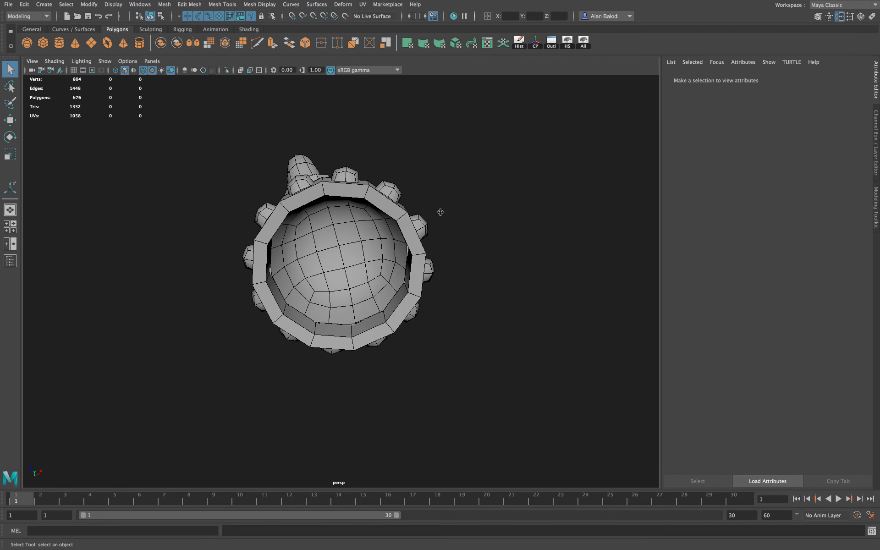
pyautogui.keyDown('alt'); pyautogui.moveTo(385, 277); pyautogui.dragTo(575, 306); pyautogui.keyUp('alt')
pyautogui.keyDown('alt'); pyautogui.moveTo(541, 303); pyautogui.dragTo(518, 294, button='middle'); pyautogui.keyUp('alt')
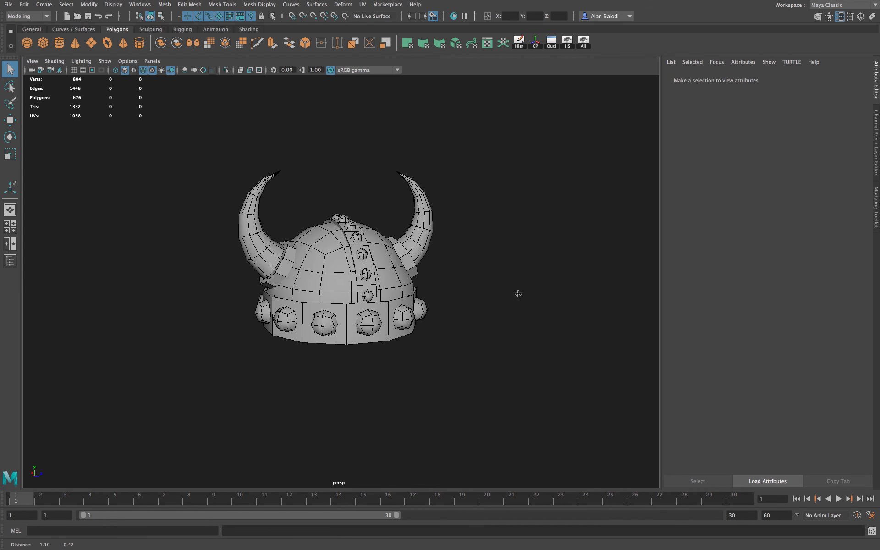
pyautogui.keyDown('alt'); pyautogui.moveTo(508, 297); pyautogui.dragTo(452, 292); pyautogui.keyUp('alt')
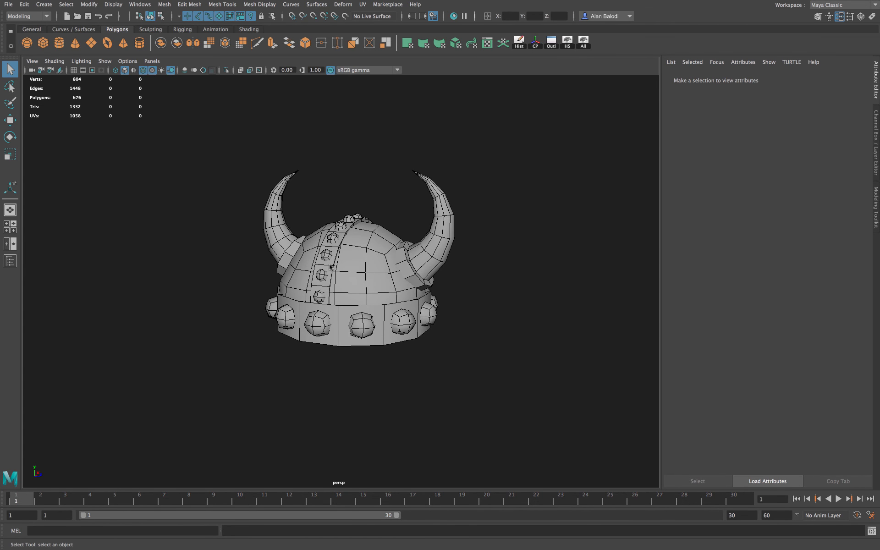
pyautogui.keyDown('alt'); pyautogui.moveTo(169, 266); pyautogui.dragTo(239, 272); pyautogui.keyUp('alt')
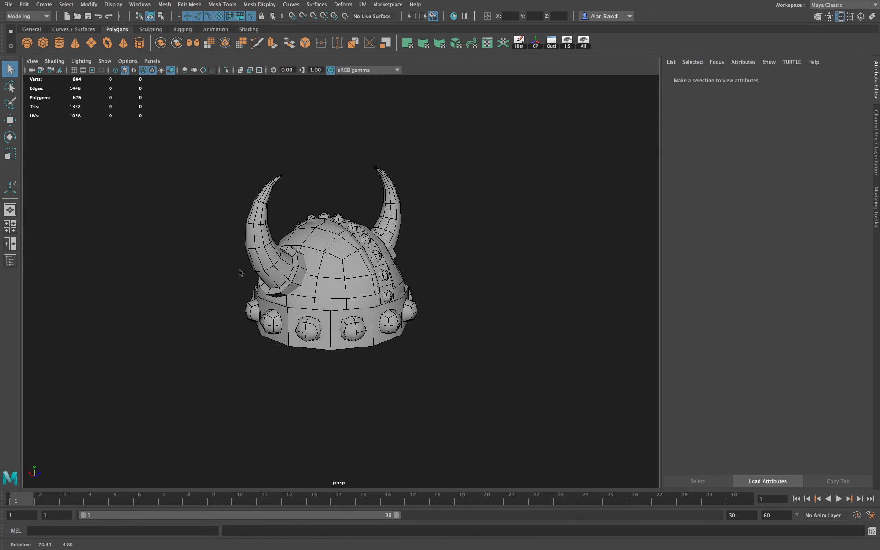
pyautogui.keyDown('alt'); pyautogui.moveTo(330, 268); pyautogui.dragTo(418, 269); pyautogui.keyUp('alt')
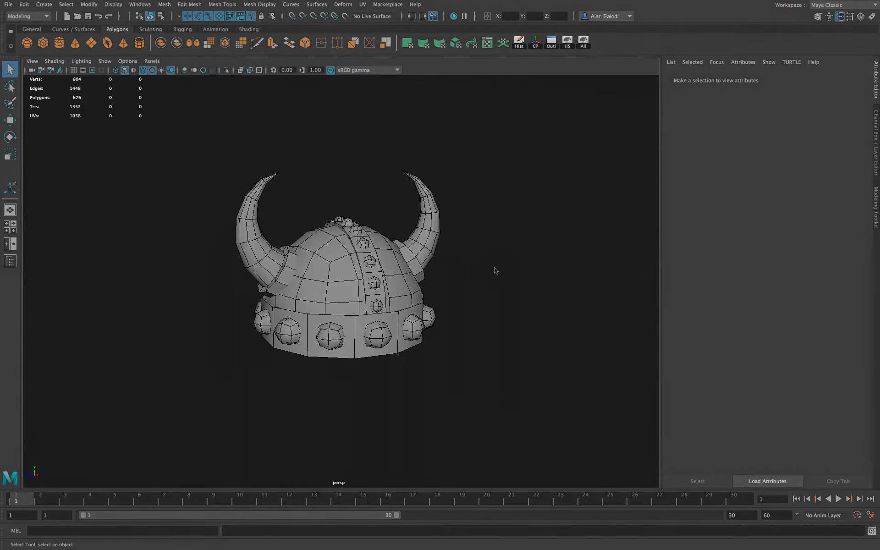